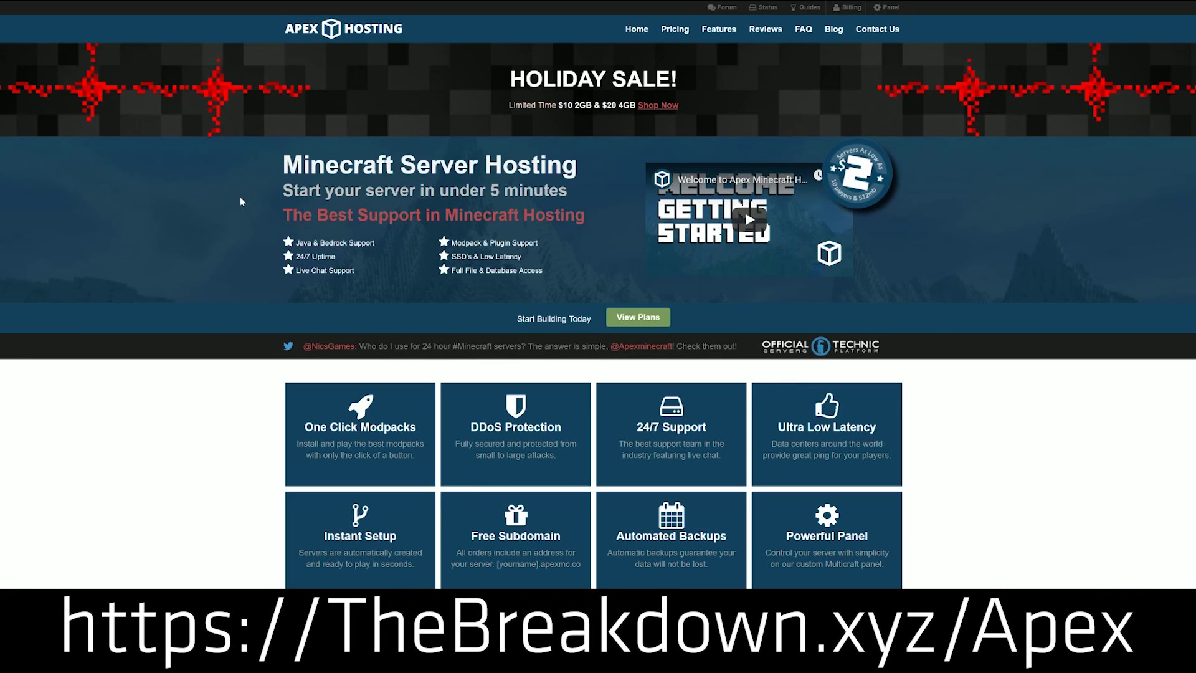
Look through the Apex Hosting home page, covering server locations and the supported Minecraft editions, and highlight the Minecraft: Bedrock edition mention.
scroll(242, 201, "down", 7)
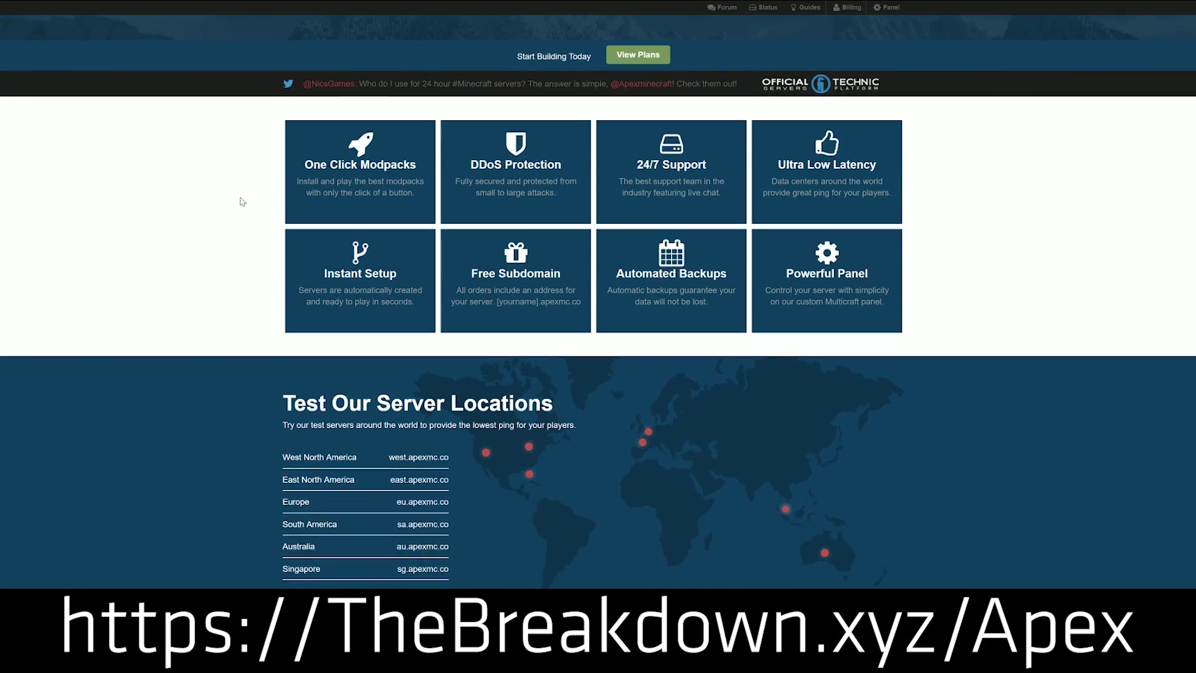
scroll(241, 199, "down", 2)
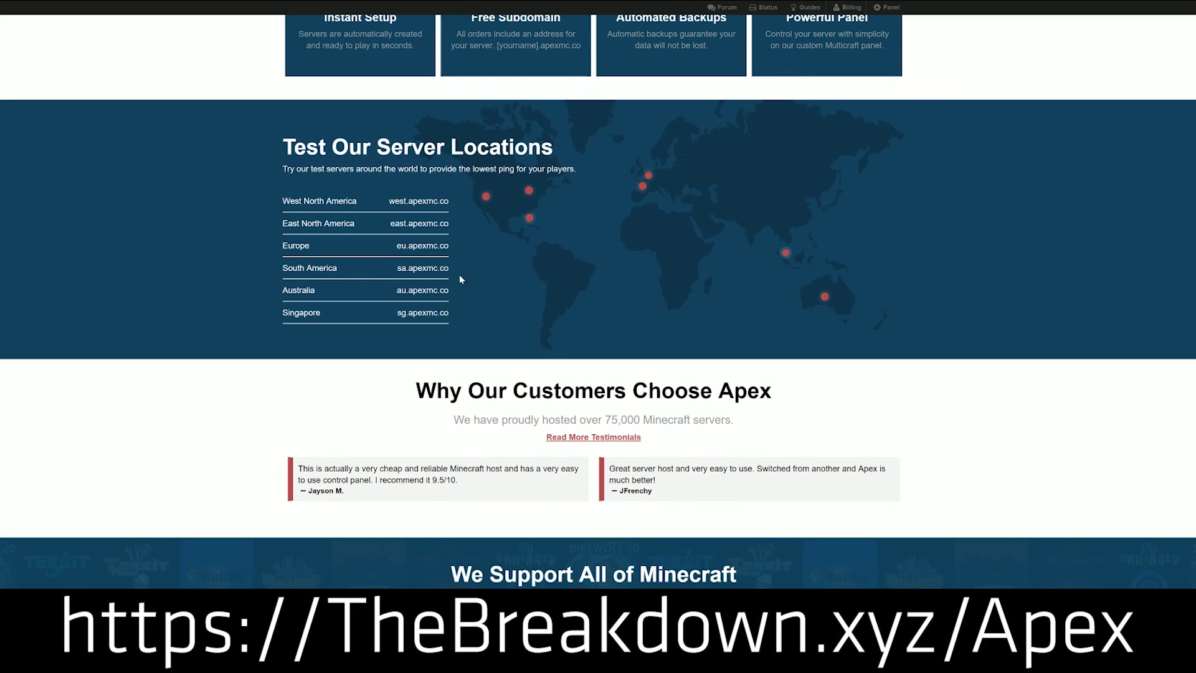
scroll(299, 268, "down", 5)
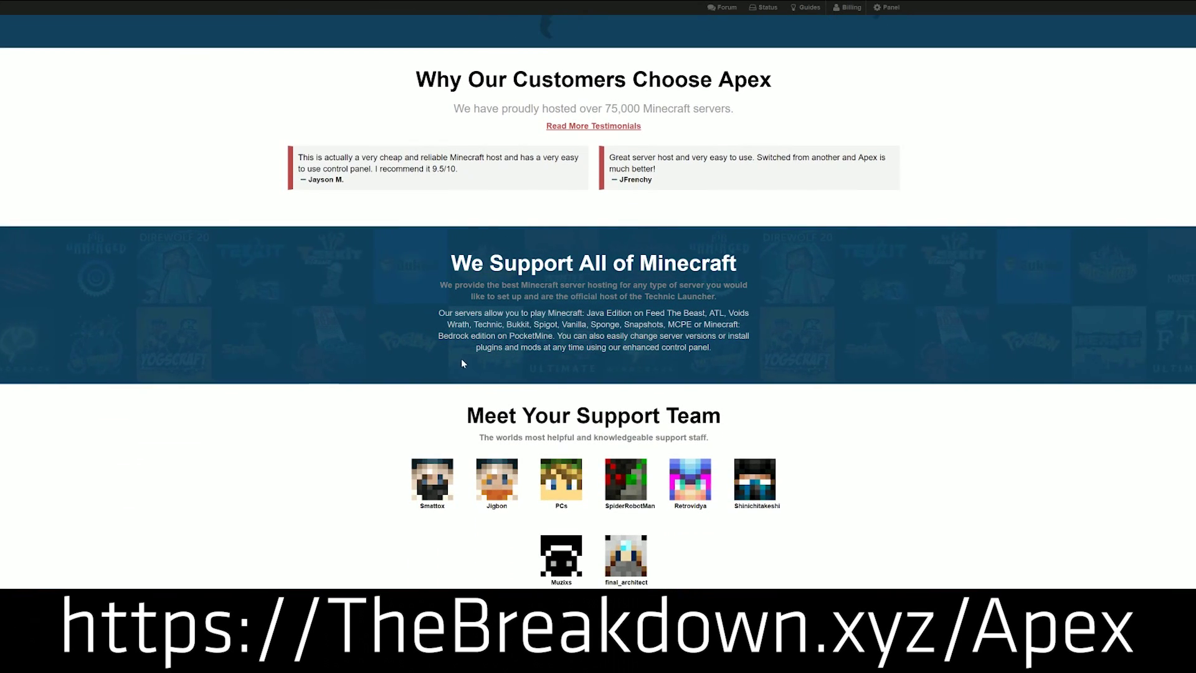
scroll(598, 336, "down", 1)
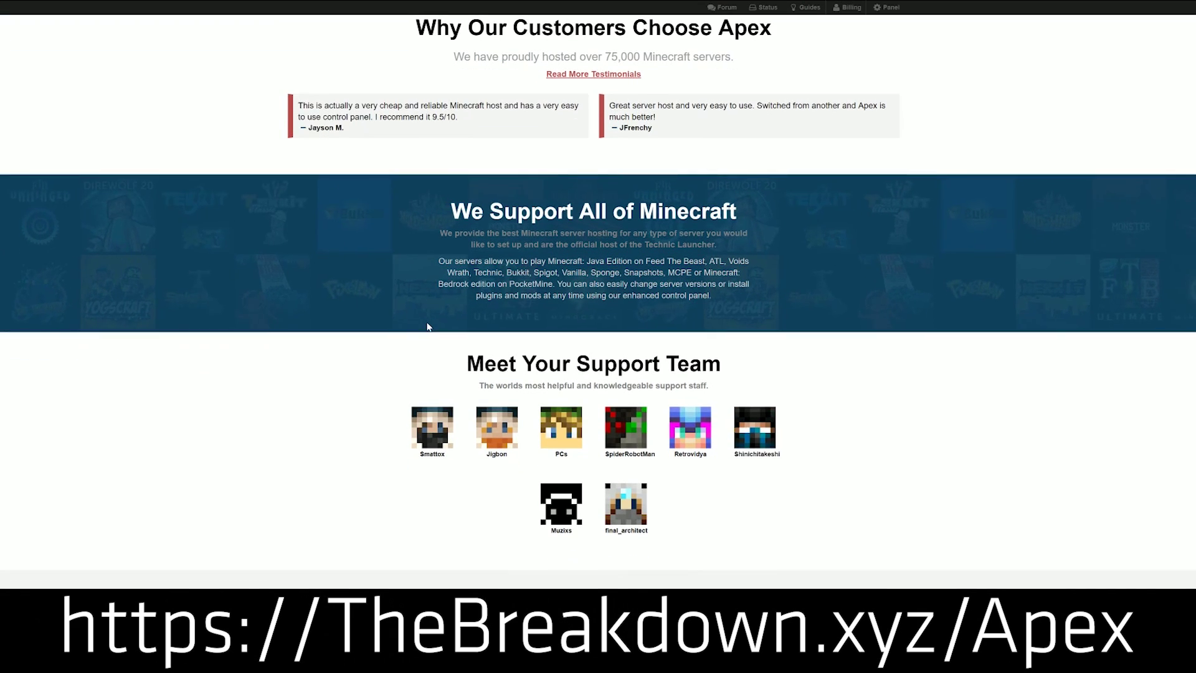
left_click_drag(494, 284, 704, 273)
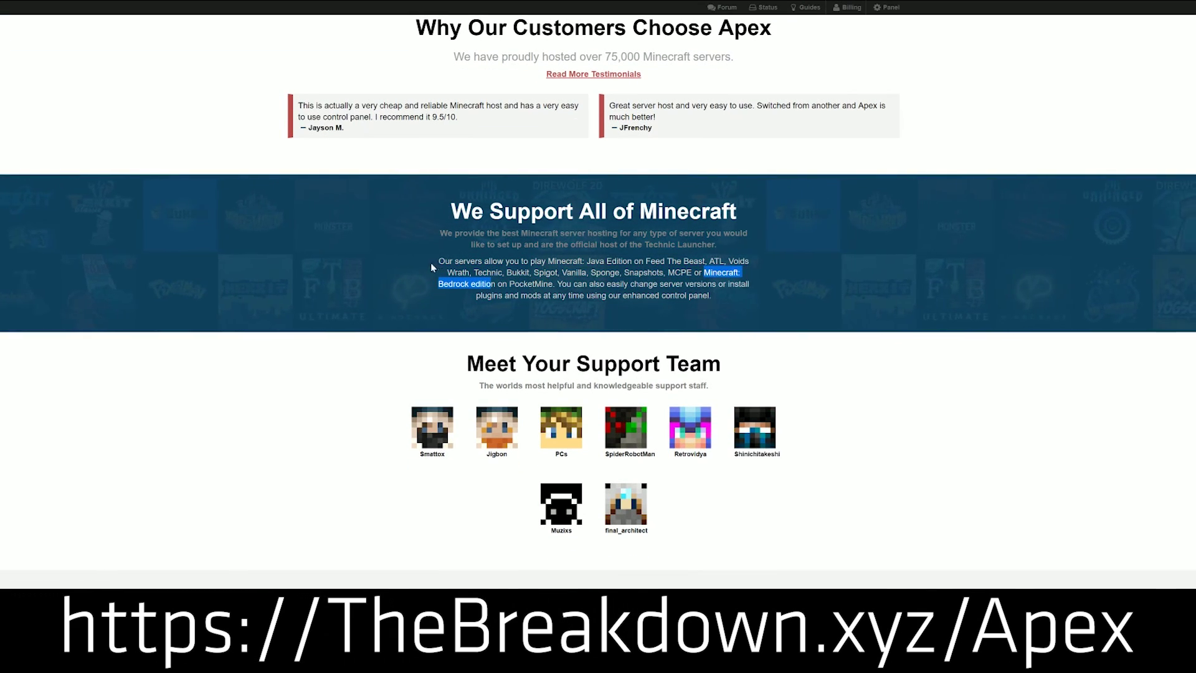
scroll(417, 259, "down", 1)
scroll(416, 259, "down", 1)
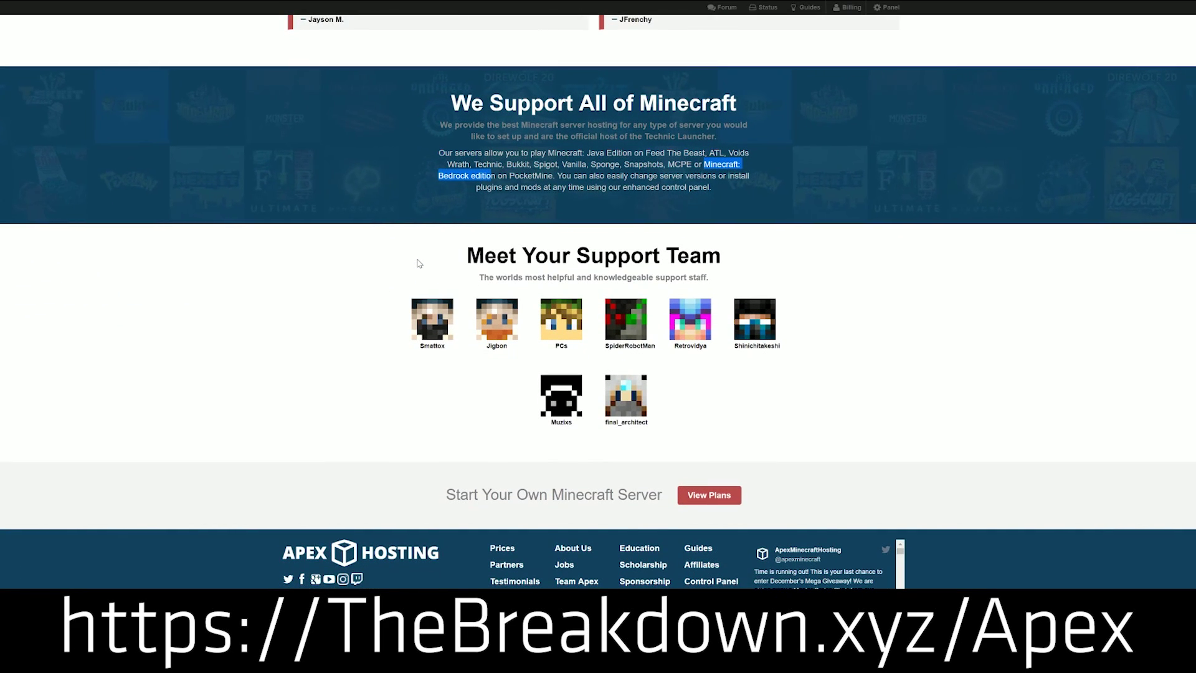
Open the Minecraft server plans and review the monthly special-offer pricing.
left_click(722, 493)
scroll(649, 301, "down", 4)
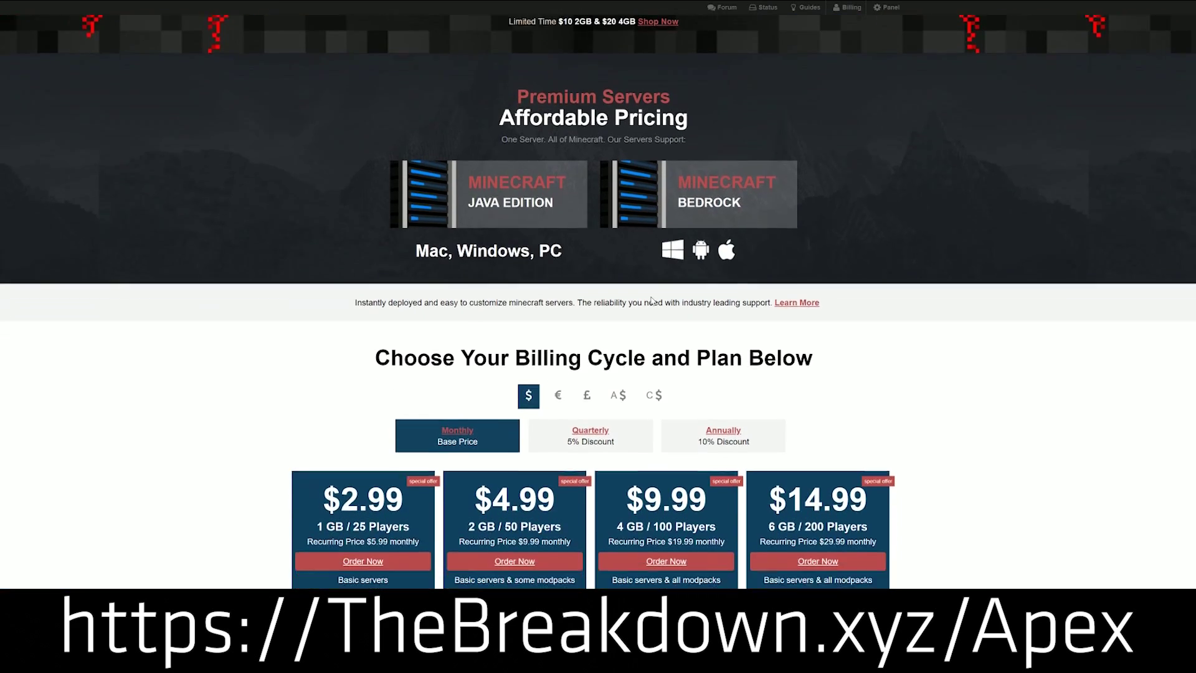
scroll(649, 300, "down", 1)
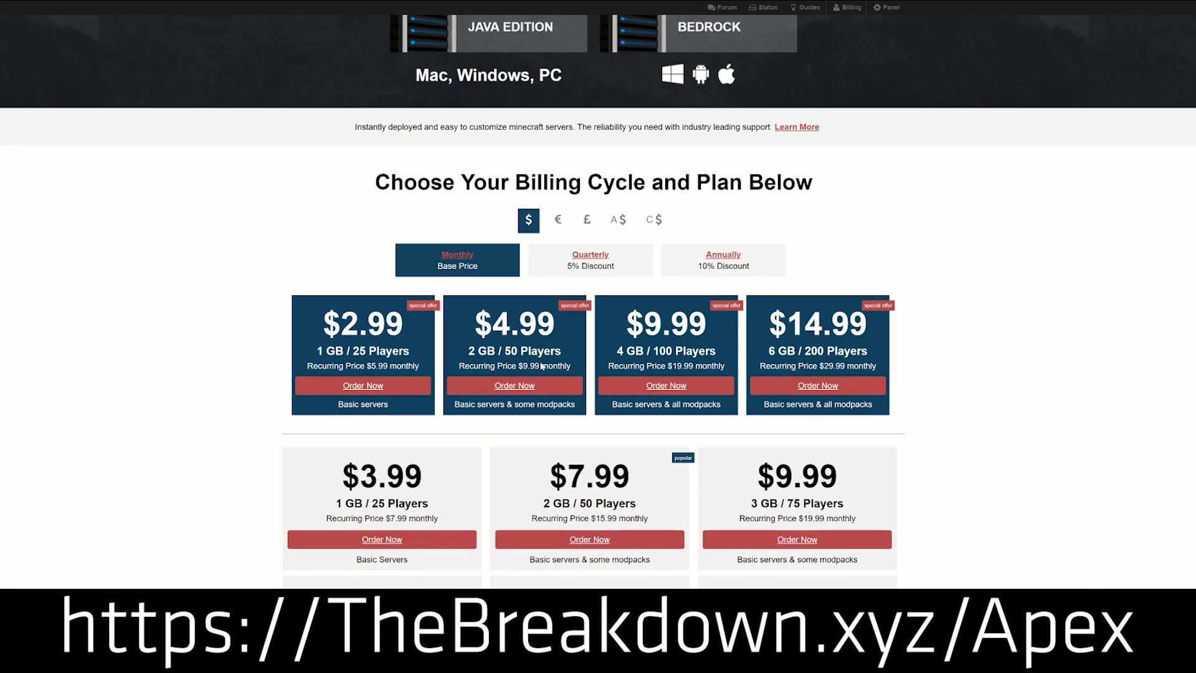
left_click_drag(572, 367, 474, 315)
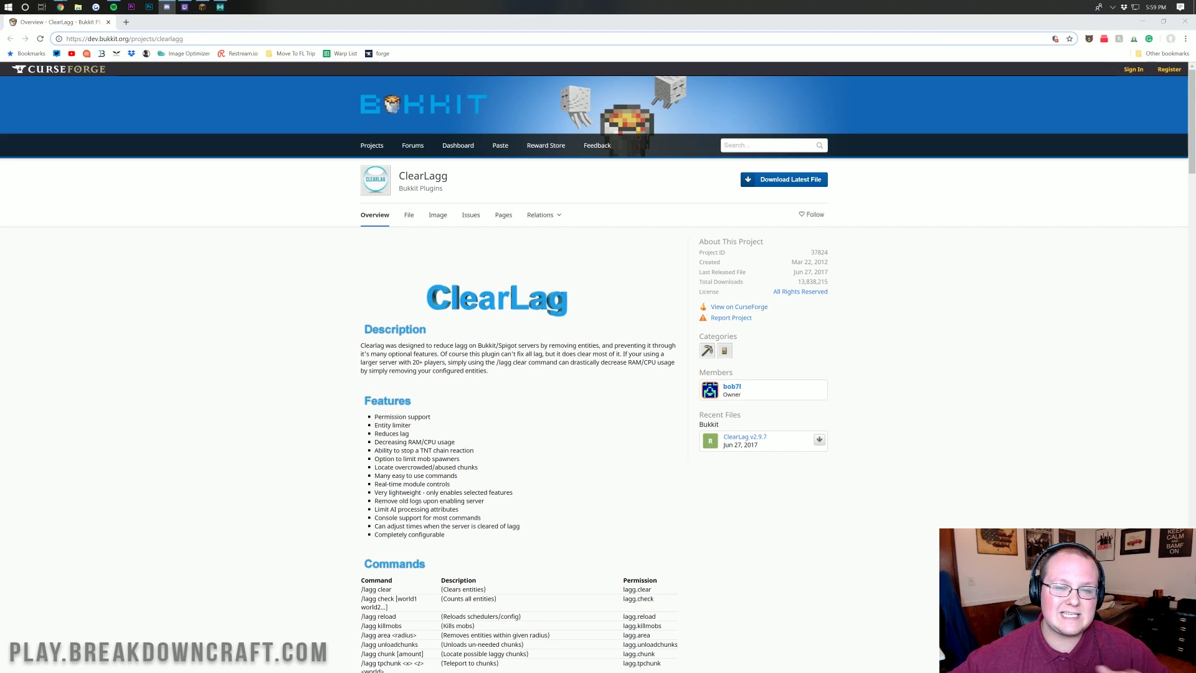
Skim the ClearLagg plugin overview on Bukkit and check the date of its last released file.
left_click(375, 250)
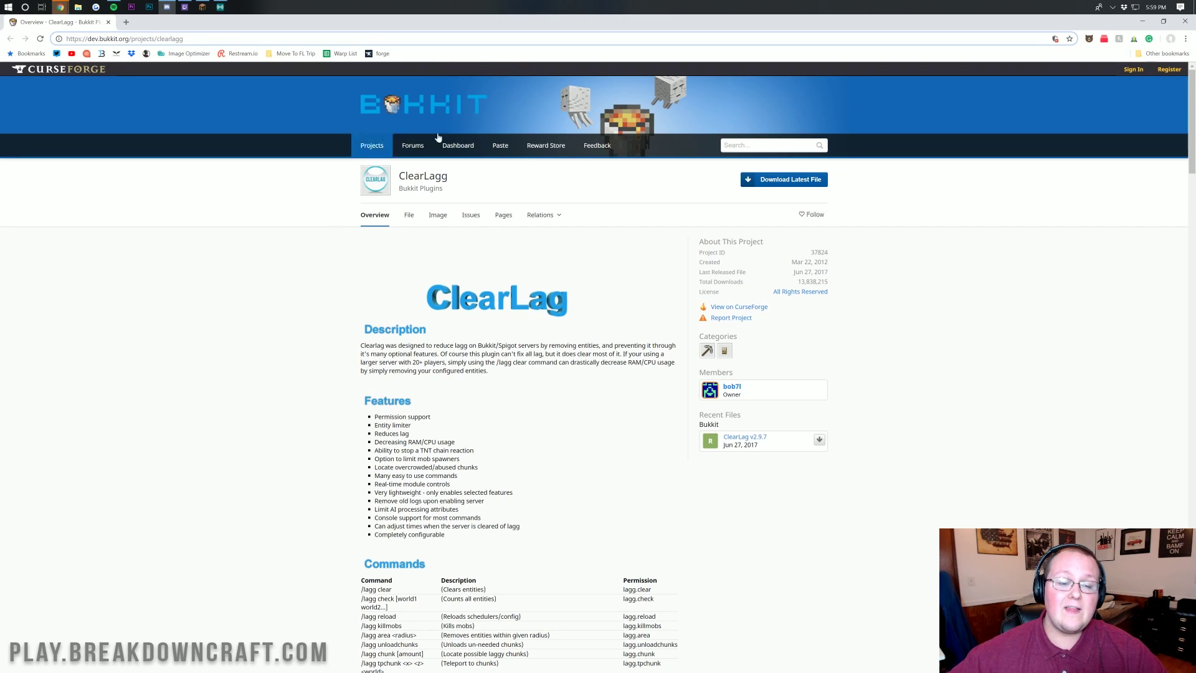
scroll(459, 178, "down", 4)
scroll(459, 177, "down", 4)
scroll(416, 271, "up", 8)
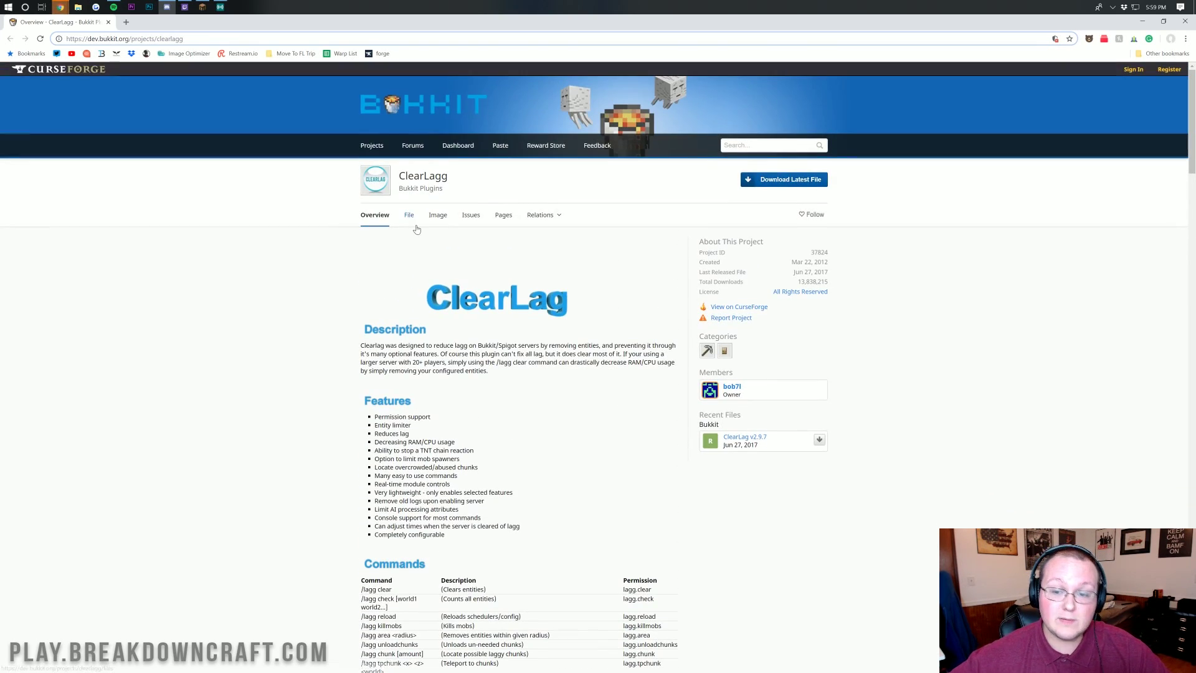
mouse_move(799, 273)
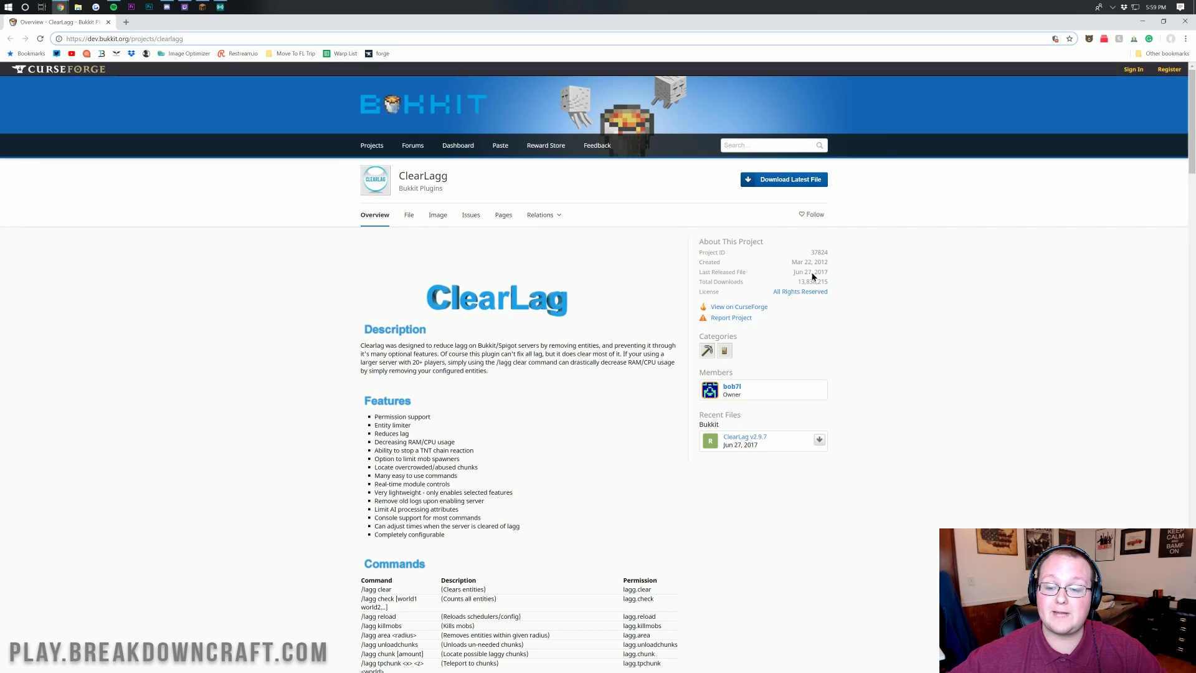
left_click_drag(800, 272, 798, 278)
left_click(803, 279)
Read the ClearLagg page's comments for the developer's reply about updating the plugin to 1.13.
scroll(831, 287, "down", 9)
scroll(830, 288, "down", 12)
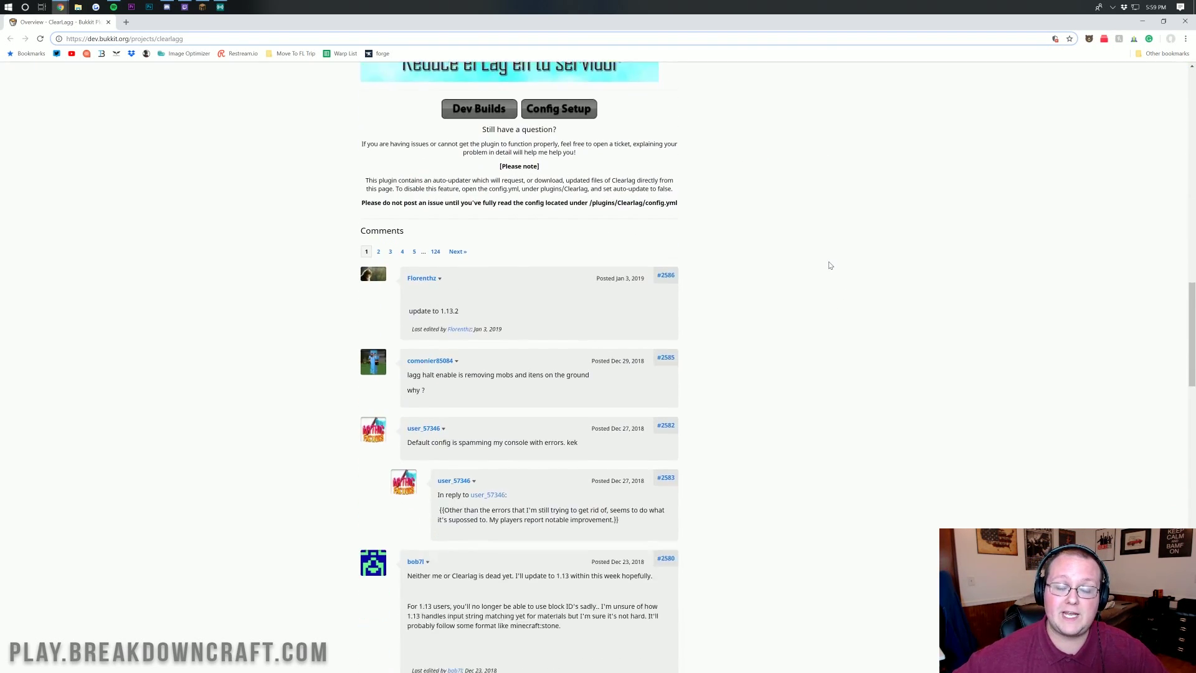
scroll(829, 292, "up", 2)
scroll(790, 307, "down", 6)
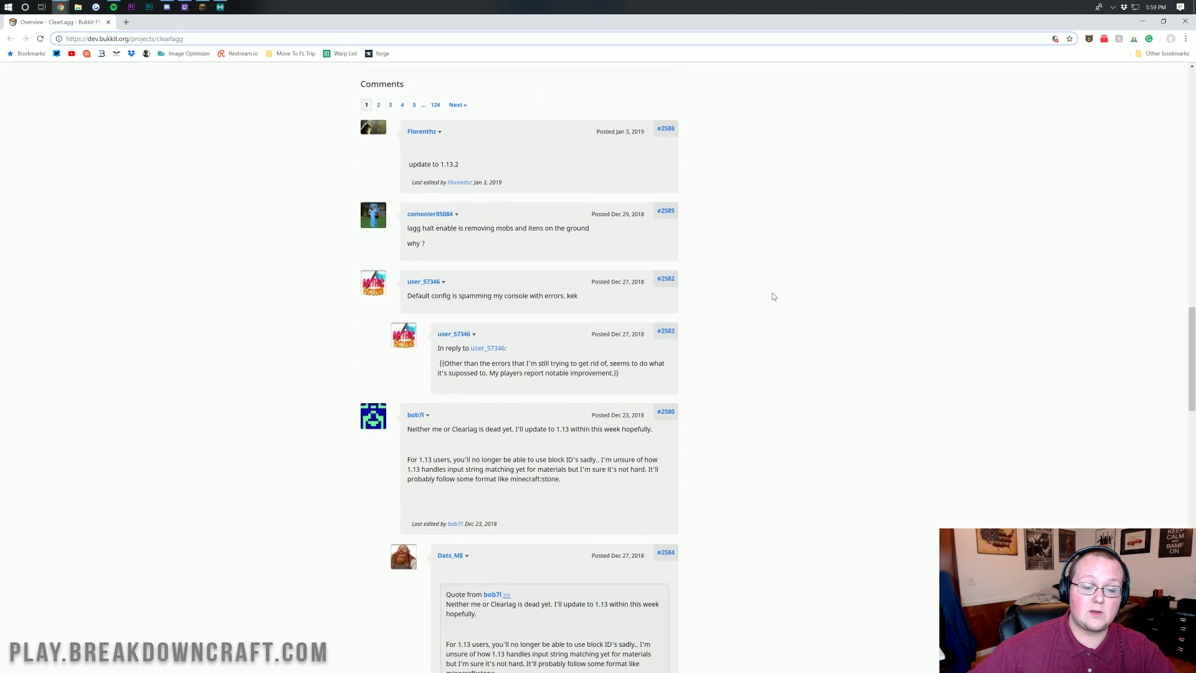
scroll(741, 286, "down", 4)
scroll(739, 284, "up", 3)
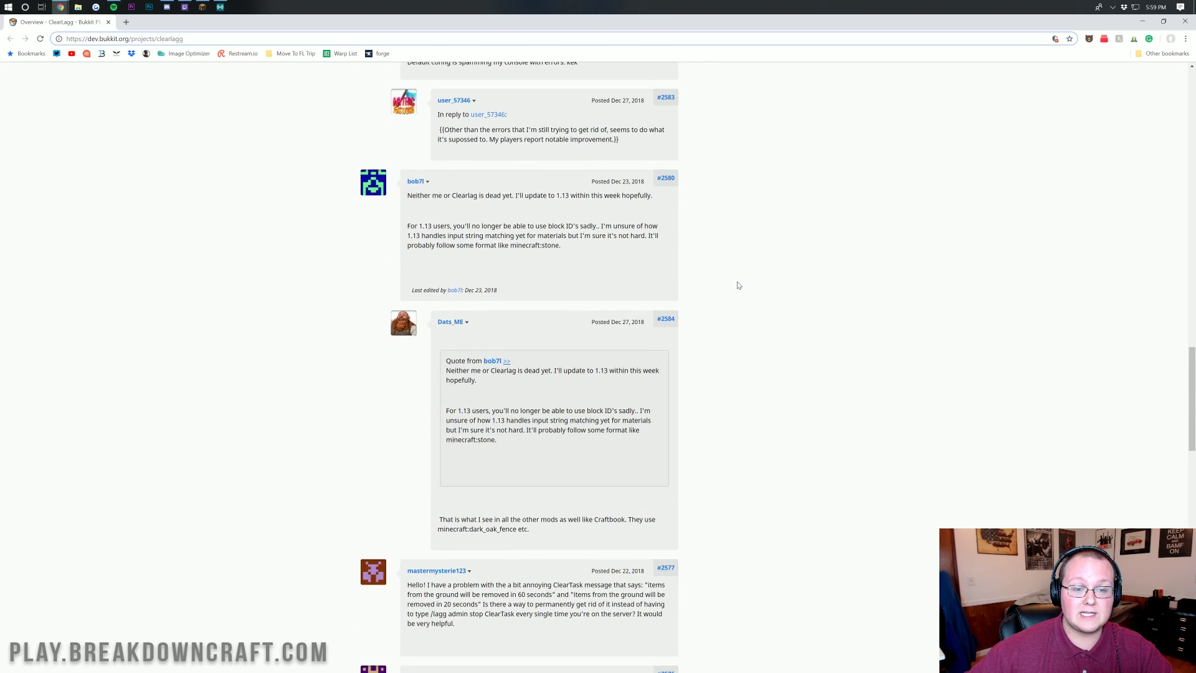
left_click_drag(491, 195, 595, 205)
left_click(595, 205)
scroll(579, 293, "up", 7)
scroll(601, 335, "up", 20)
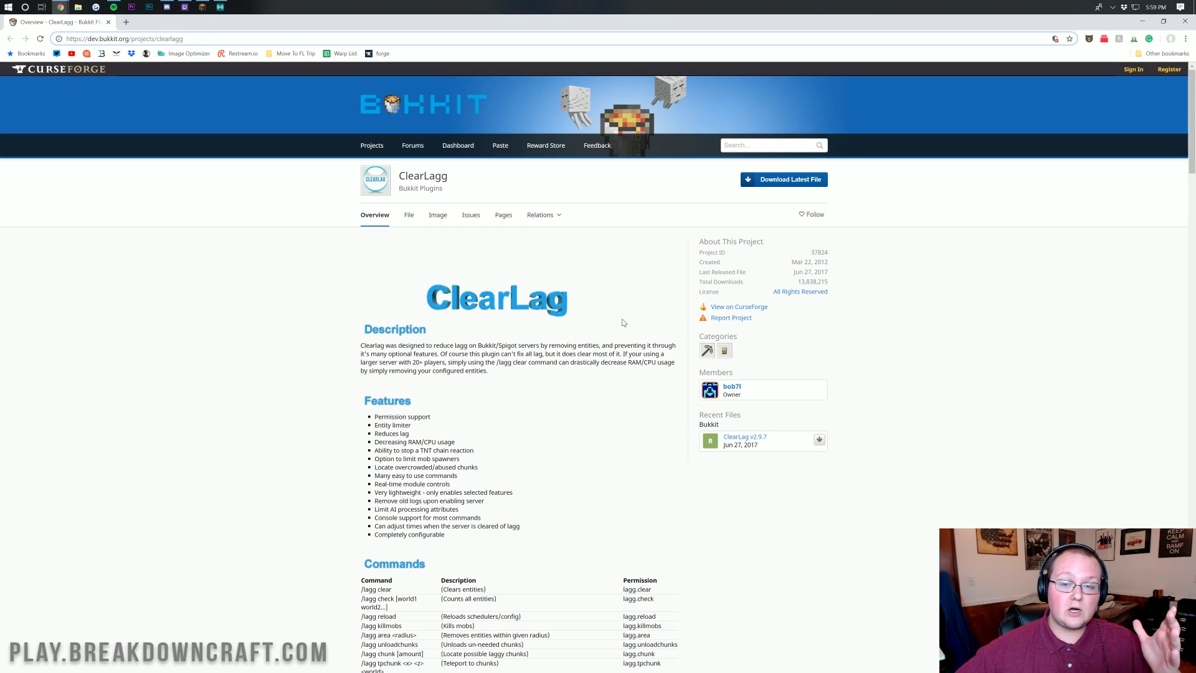
Download the latest ClearLagg file, keep Clearlag.jar despite the security prompt, and position it on the desktop.
left_click(793, 187)
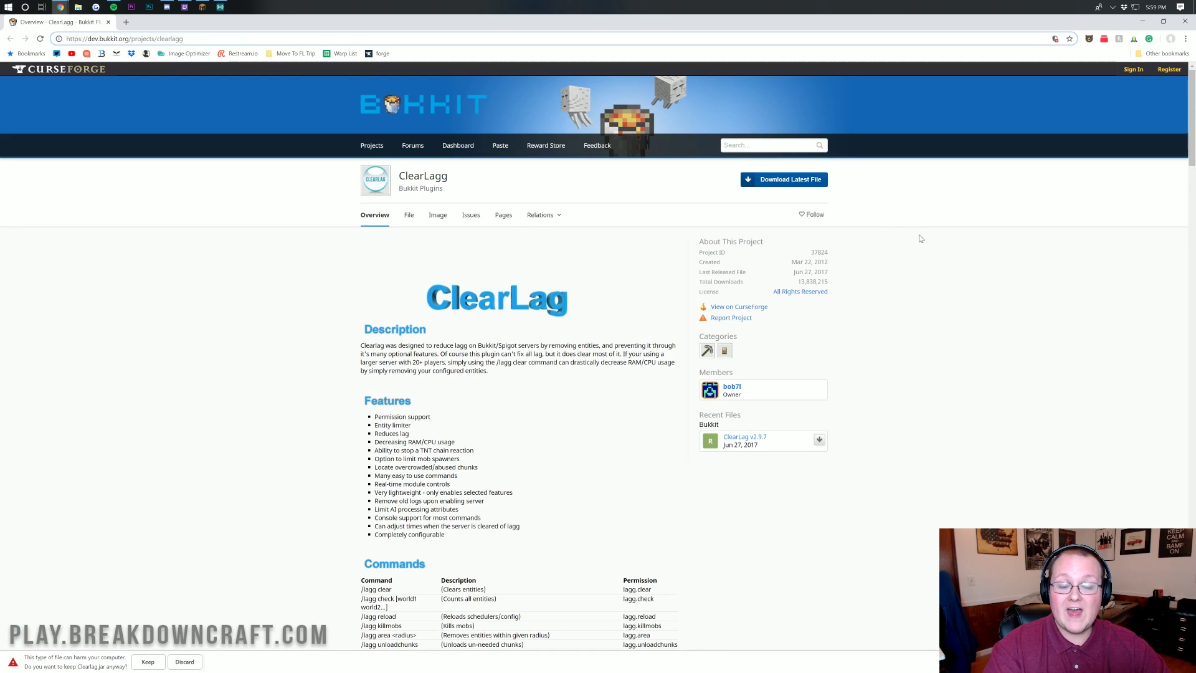
left_click(158, 664)
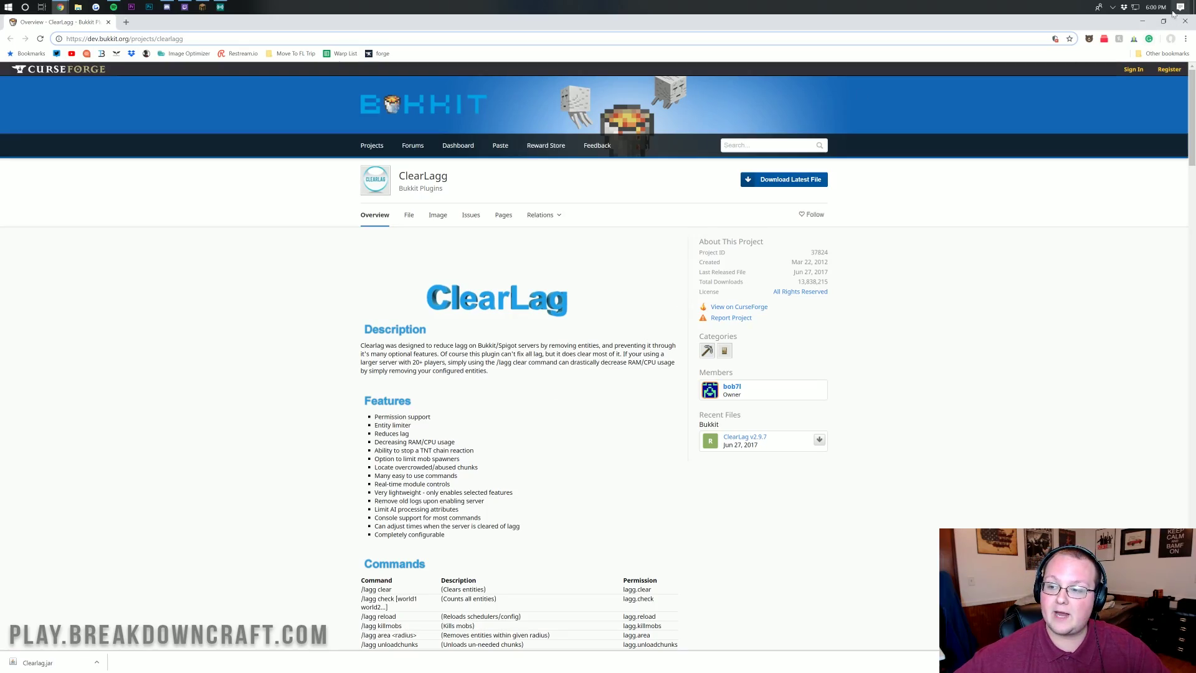
left_click(1142, 20)
left_click_drag(17, 28, 293, 120)
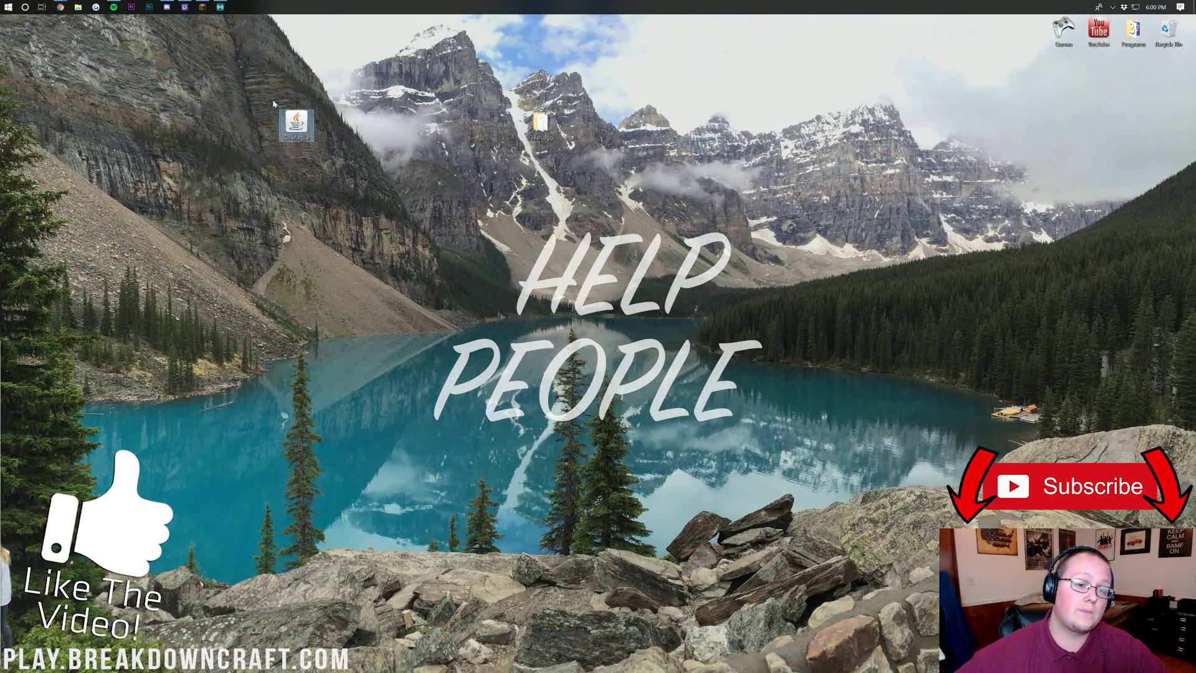
Move Clearlag.jar from the desktop into the ClearLagg server's plugins folder and start the server with runserver.bat.
double_click(539, 125)
left_click_drag(296, 121, 752, 132)
left_click_drag(701, 60, 513, 155)
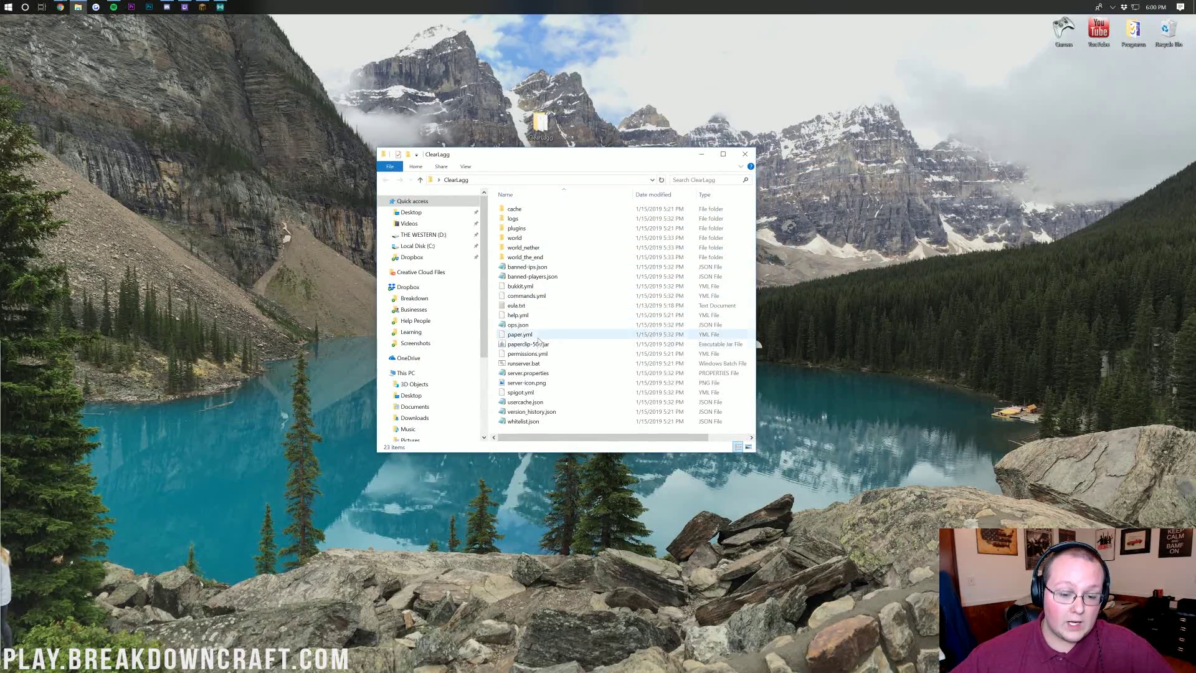
left_click(527, 365)
double_click(527, 364)
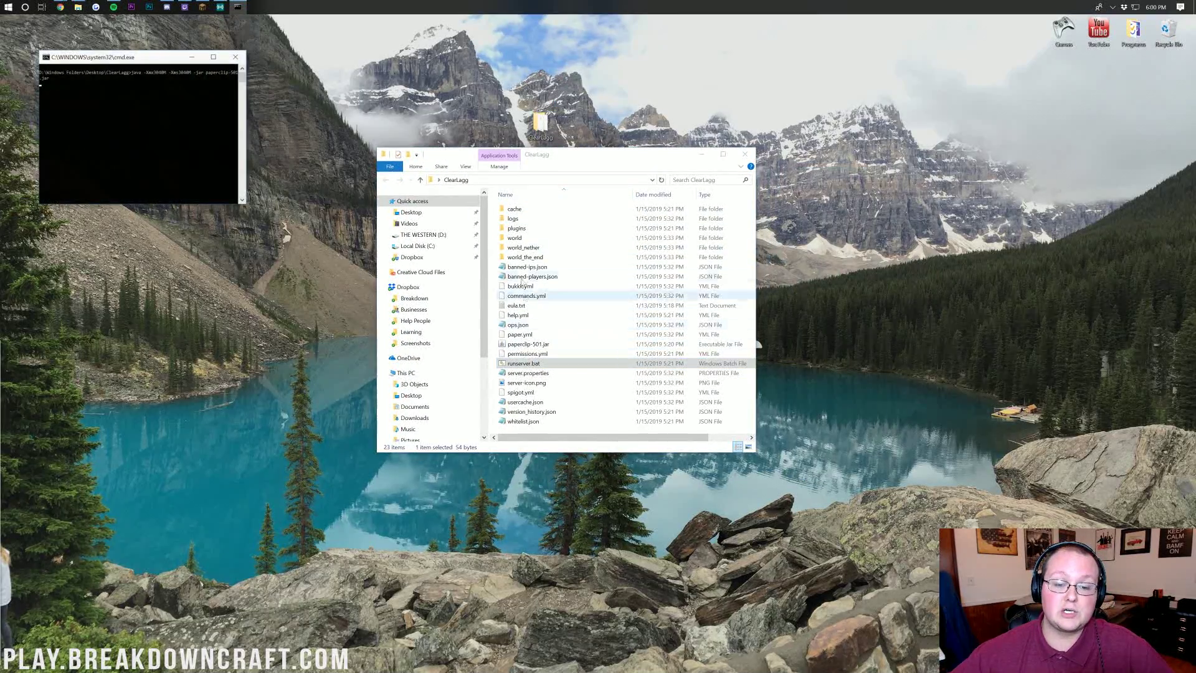
Open config.yml from the server's plugins/ClearLag folder in Notepad++ and reposition the editor window on the desktop.
double_click(515, 229)
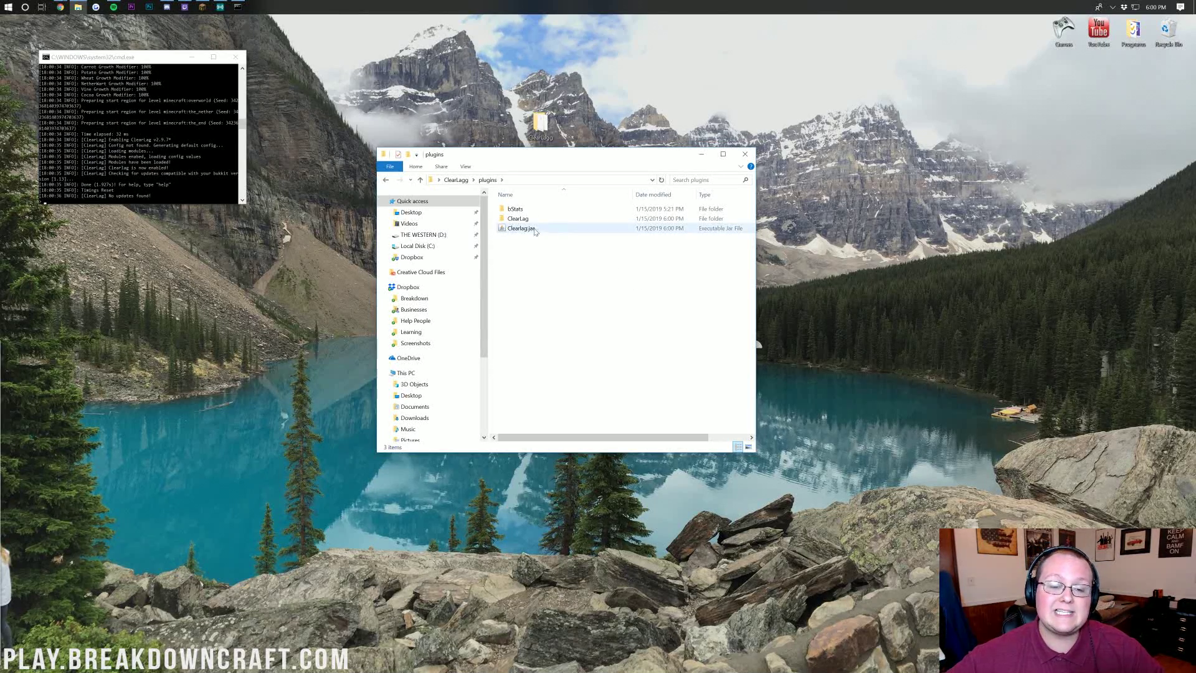
double_click(543, 216)
left_click(534, 215)
right_click(525, 215)
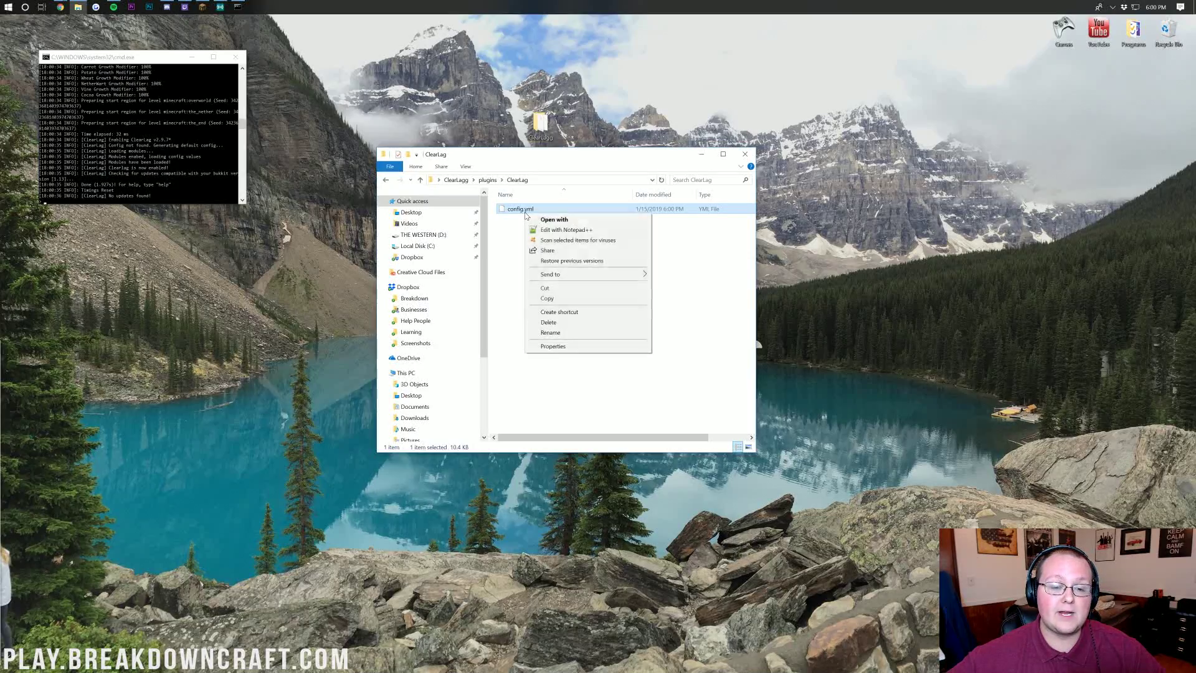
left_click(556, 234)
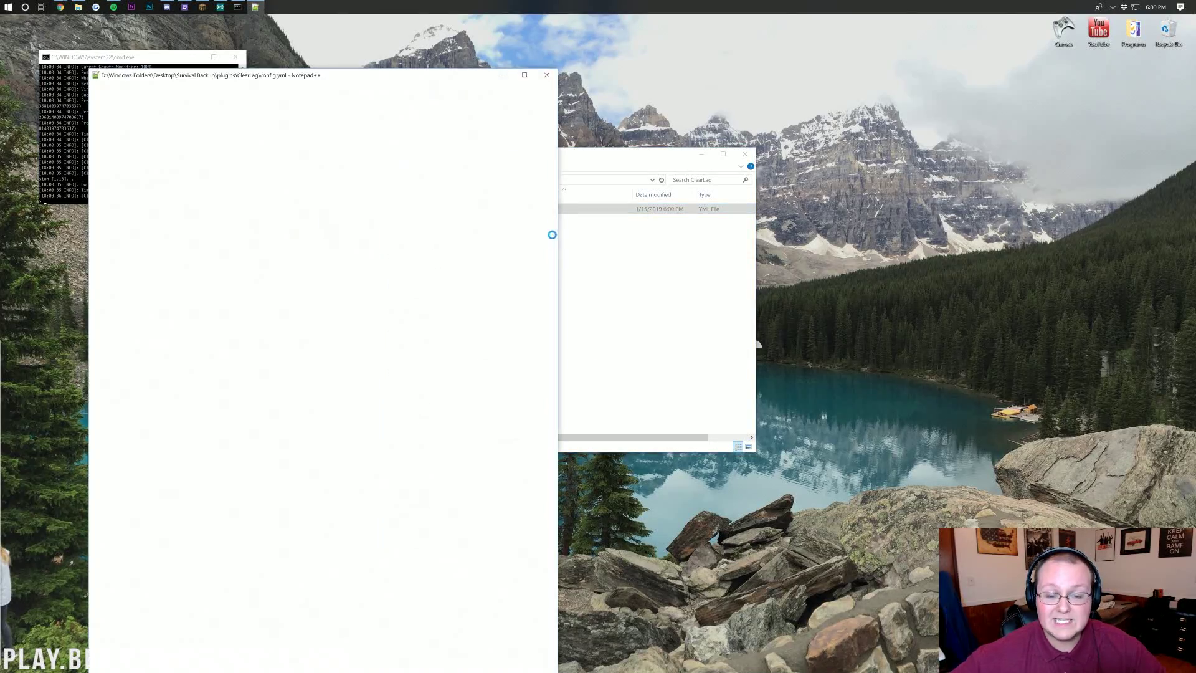
left_click_drag(410, 83, 639, 3)
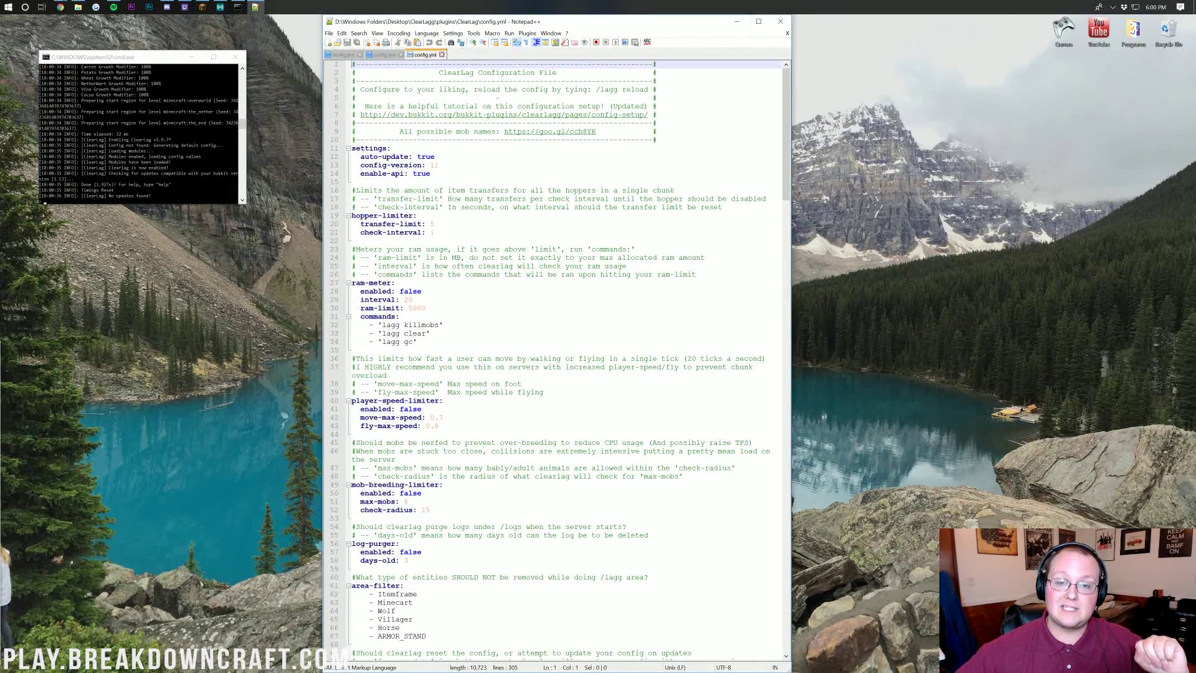
Review the hopper-limiter settings and set enabled to true under ram-meter.
left_click(353, 240)
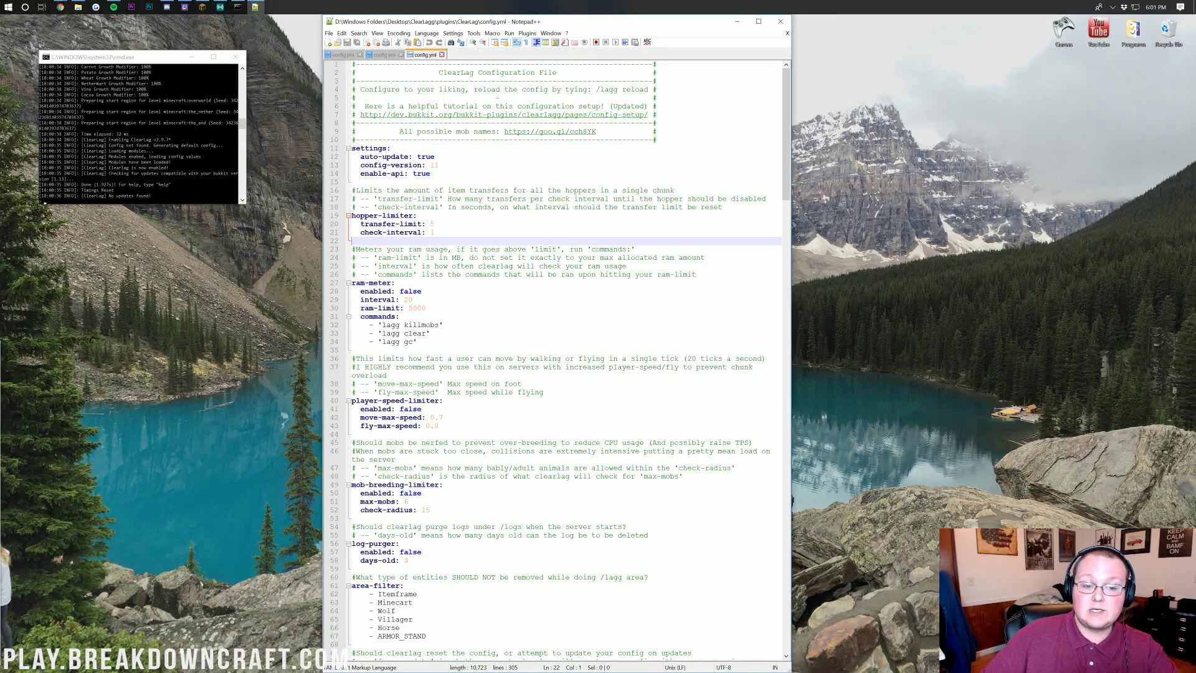
left_click(429, 224)
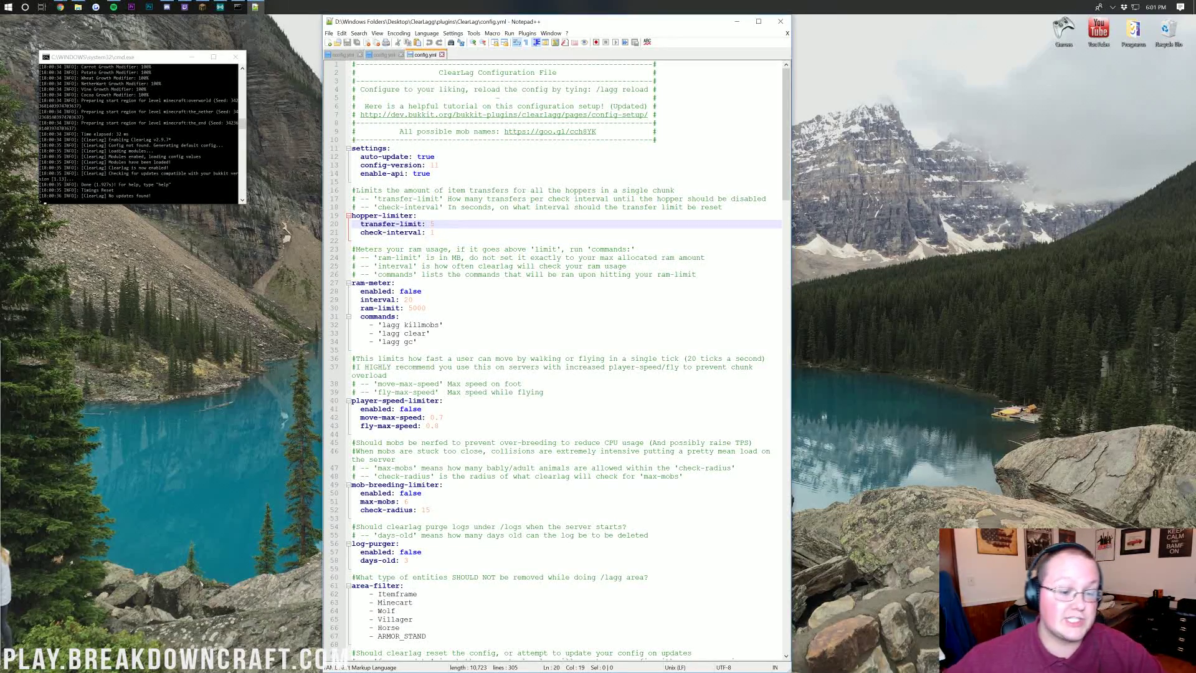
scroll(555, 349, "down", 3)
double_click(411, 215)
type("true")
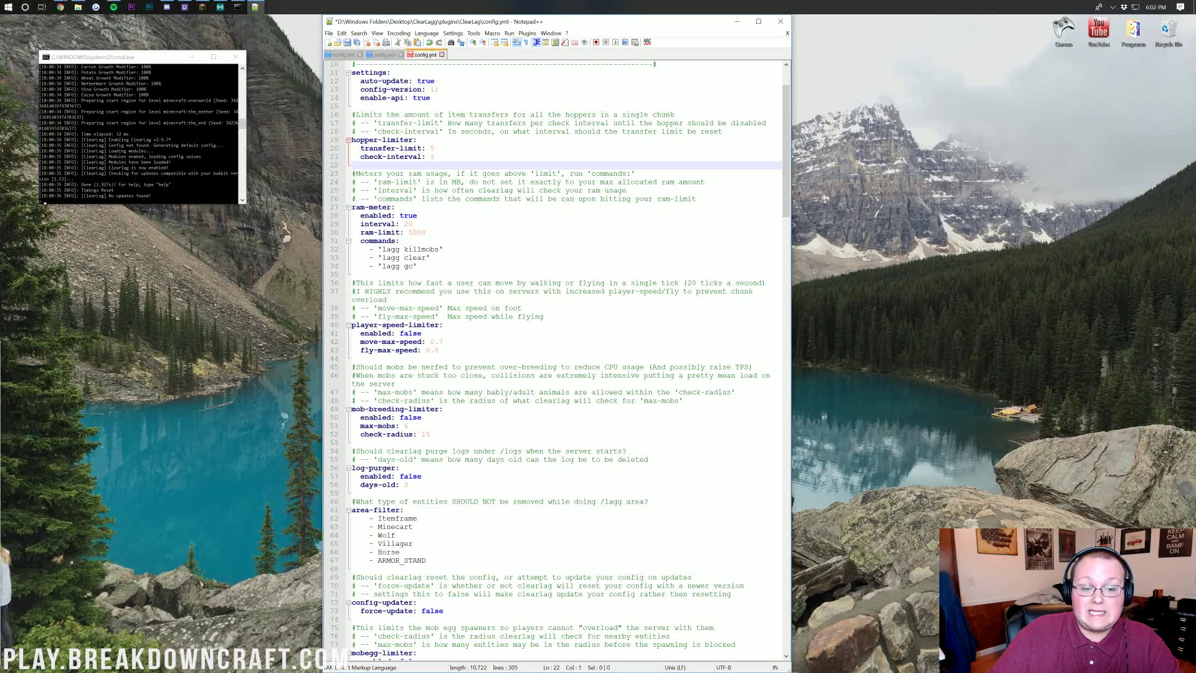
Set the ram-meter's ram-limit to 14500.
double_click(417, 232)
type("5000")
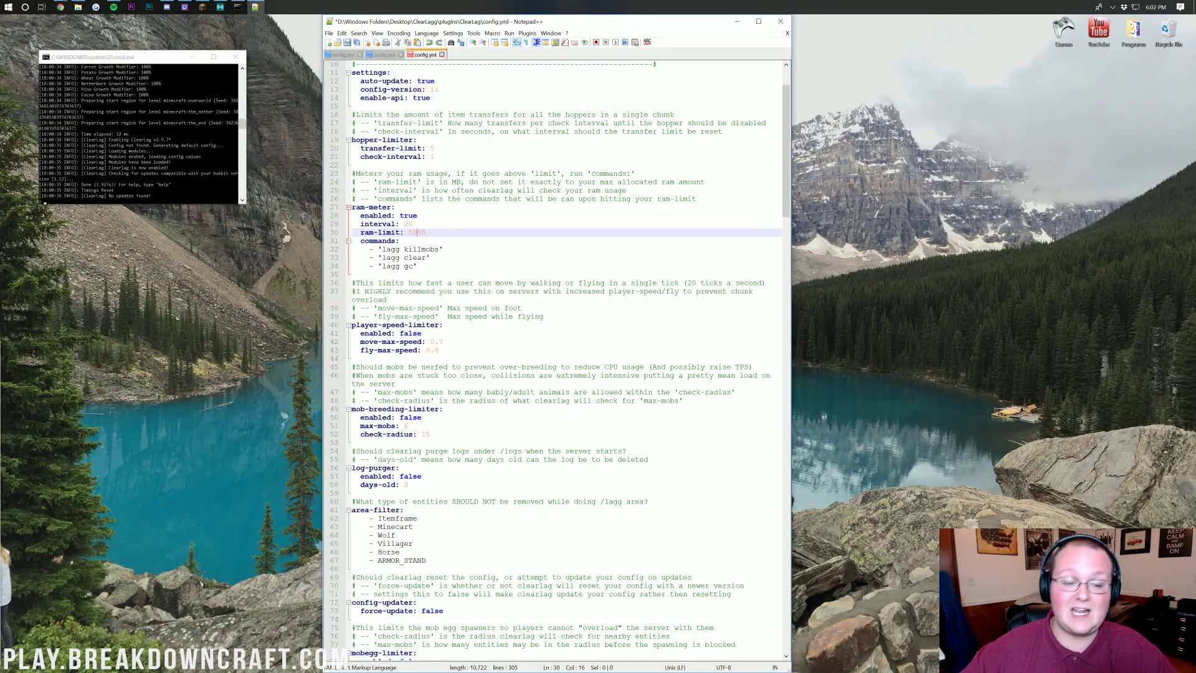
key("shift+Left")
key("shift+Left")
type("145")
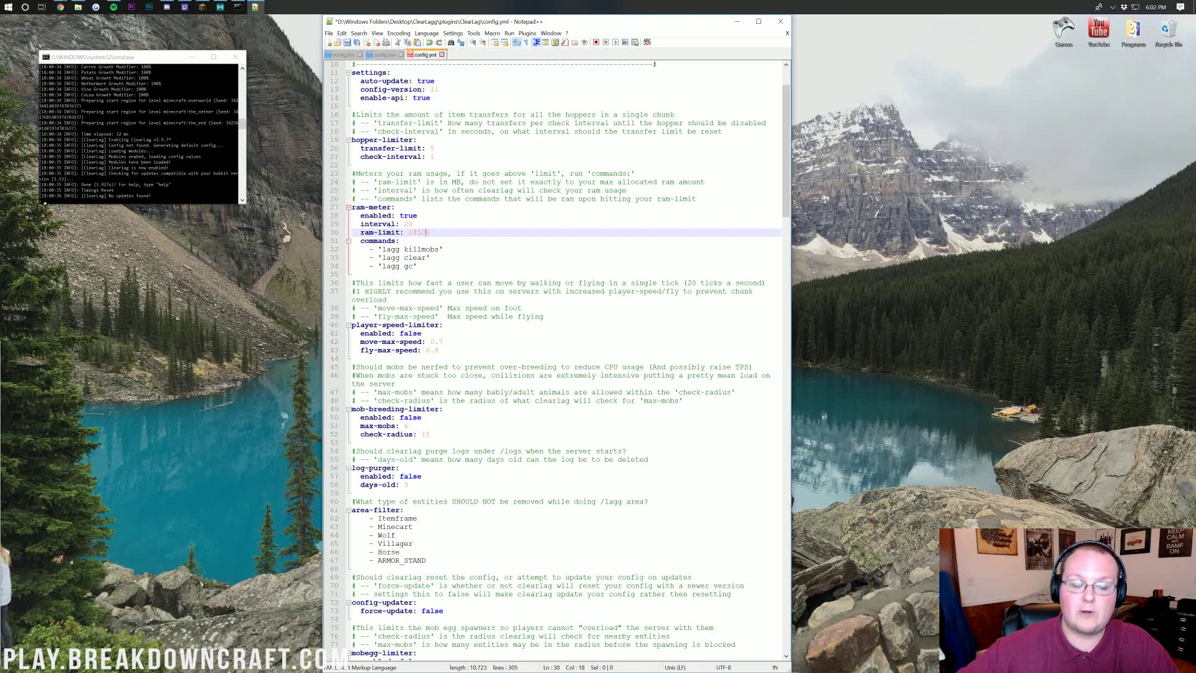
Set the ram-meter's check interval to 120 seconds.
key("Up")
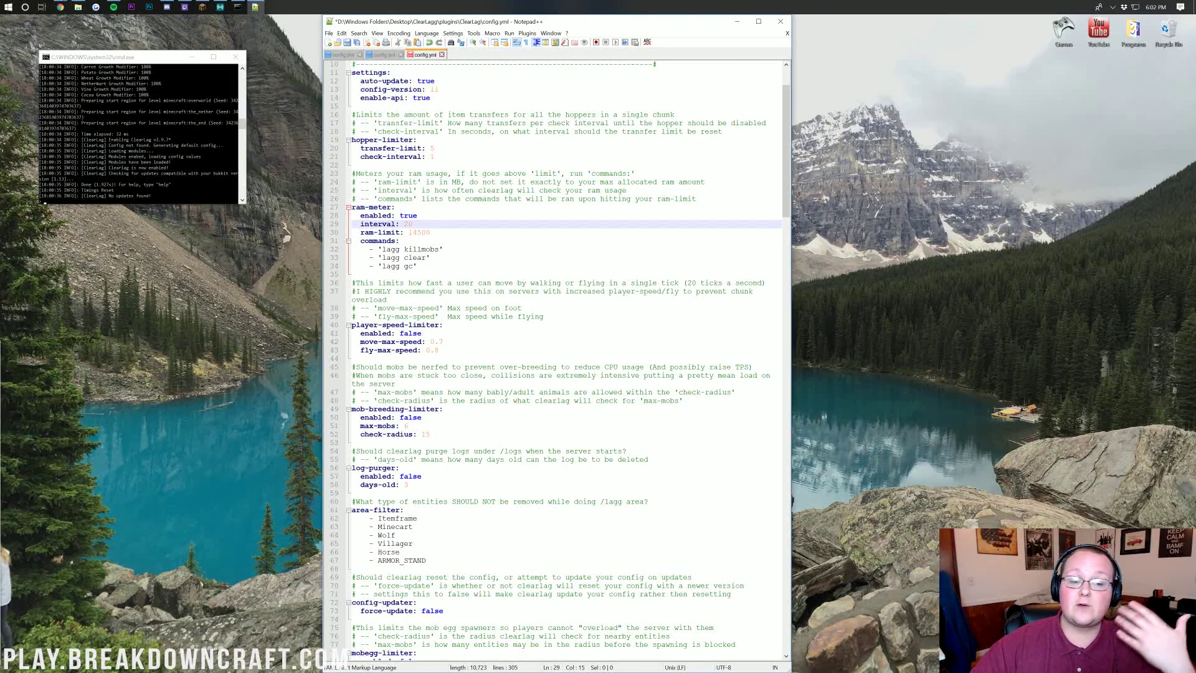
key("shift+Left")
key("shift+Left")
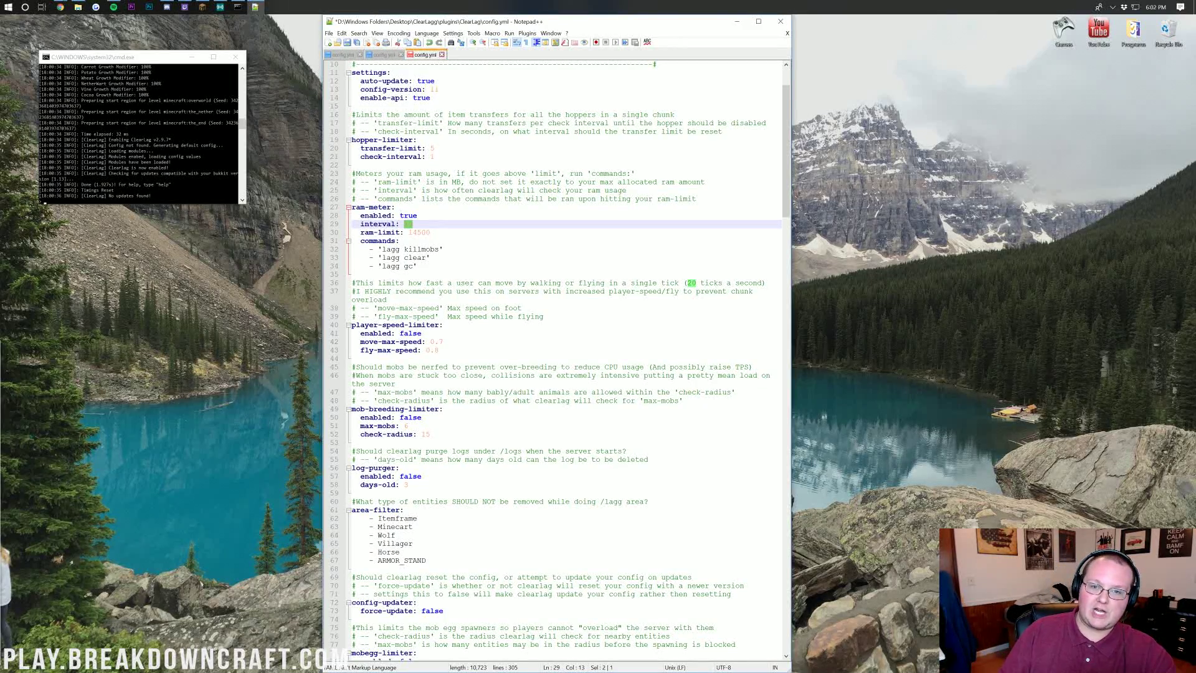
type("120")
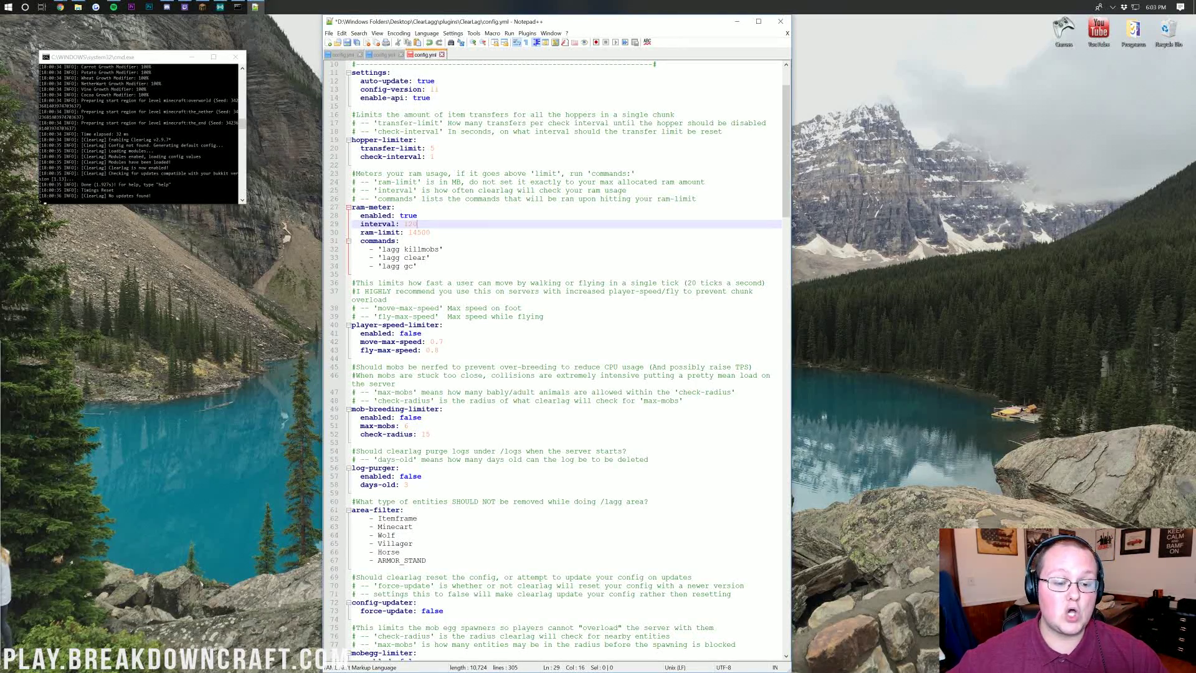
Review the player-speed-limiter and mob-breeding-limiter settings in config.yml, including max-mobs and check-radius.
scroll(557, 361, "down", 6)
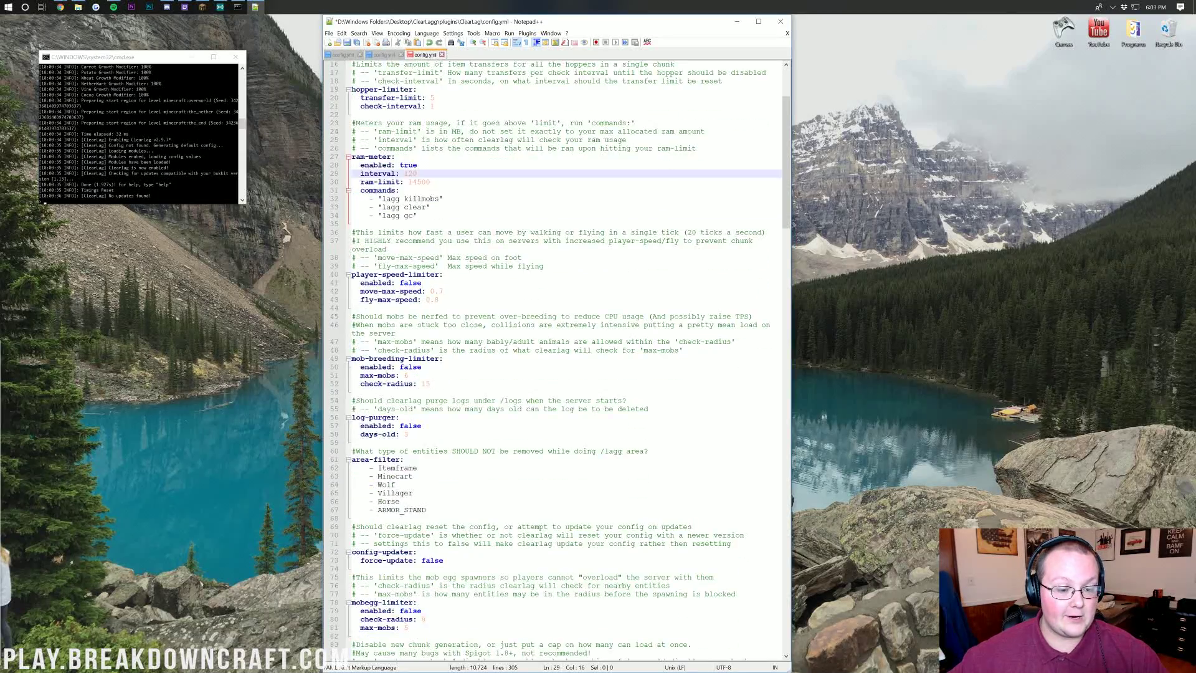
scroll(557, 361, "down", 4)
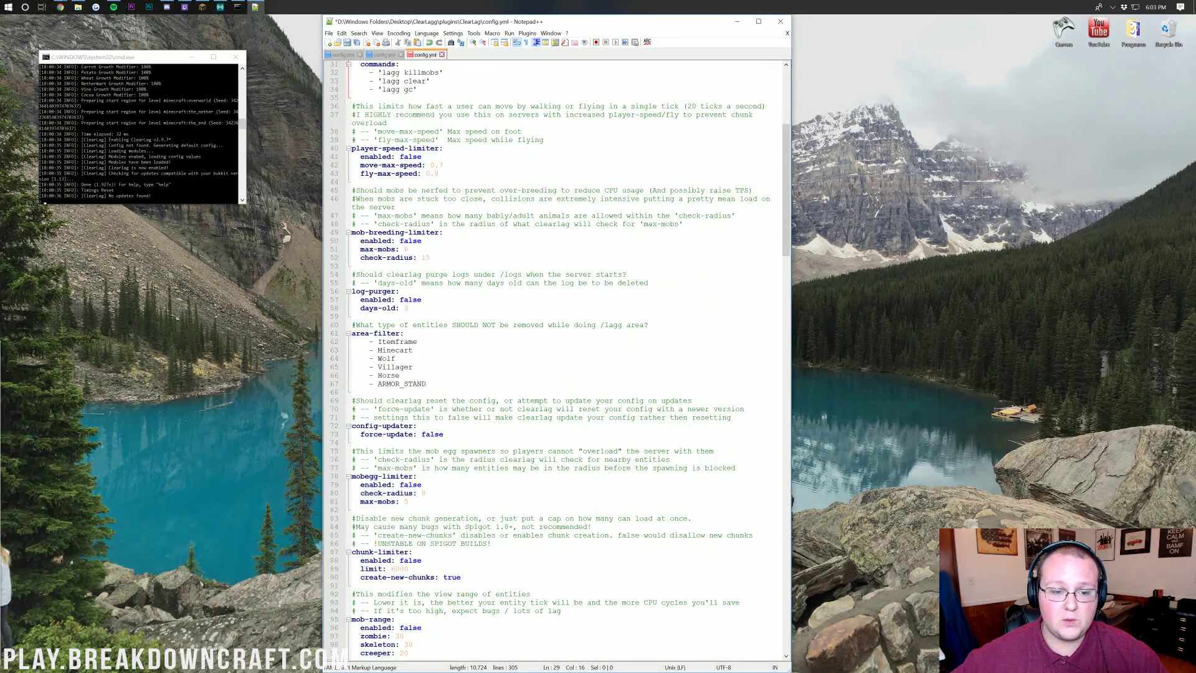
scroll(558, 361, "up", 1)
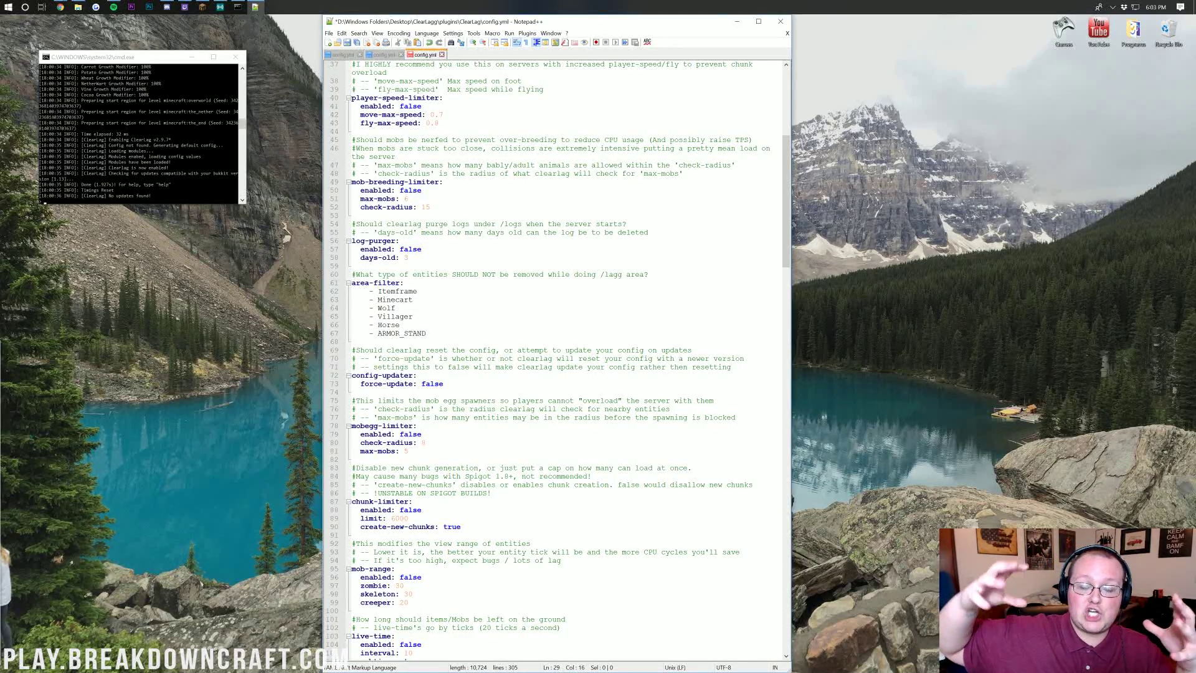
left_click_drag(430, 207, 416, 206)
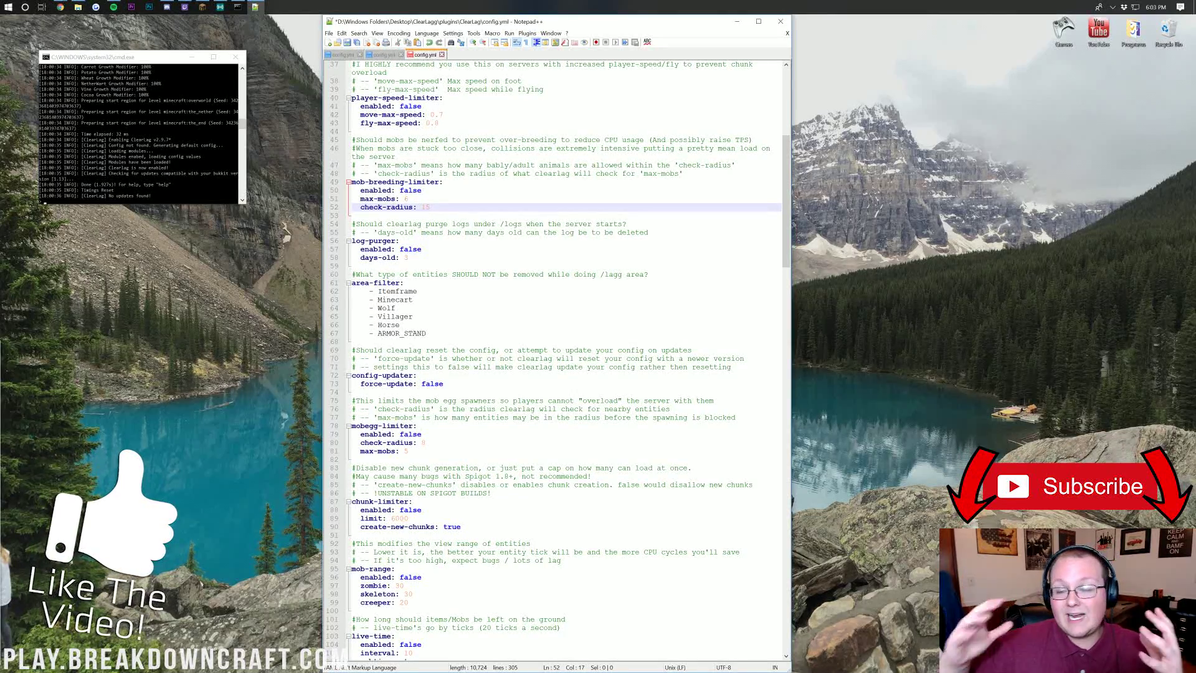
left_click(420, 207)
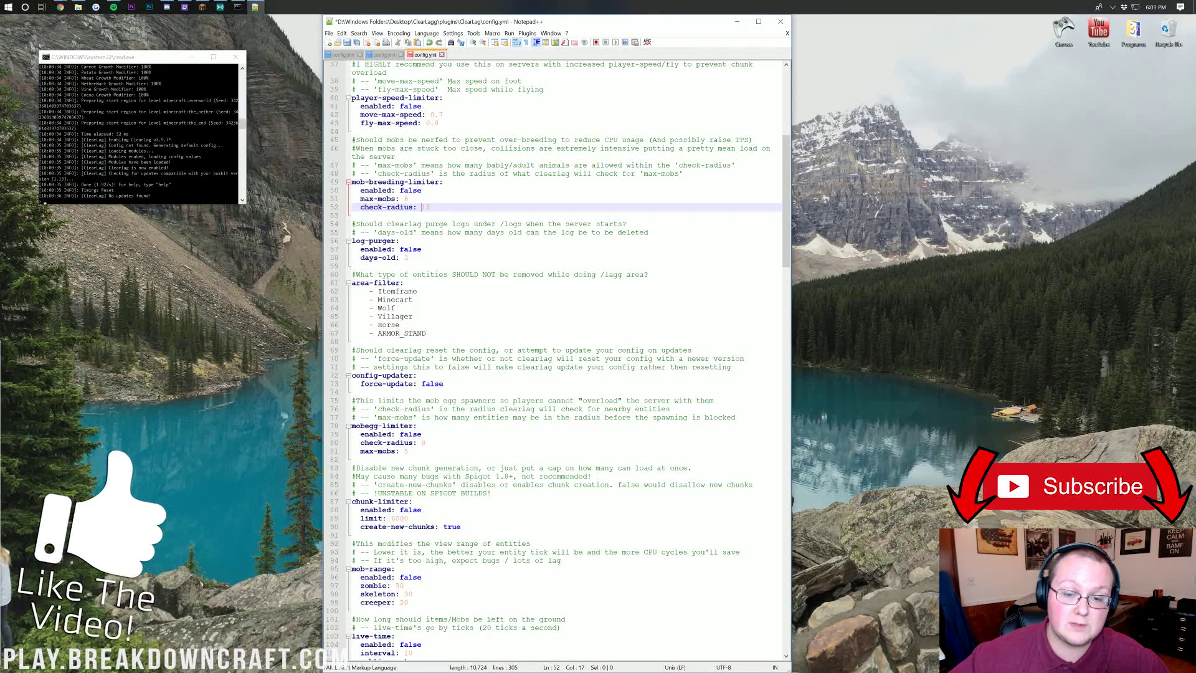
key("Up")
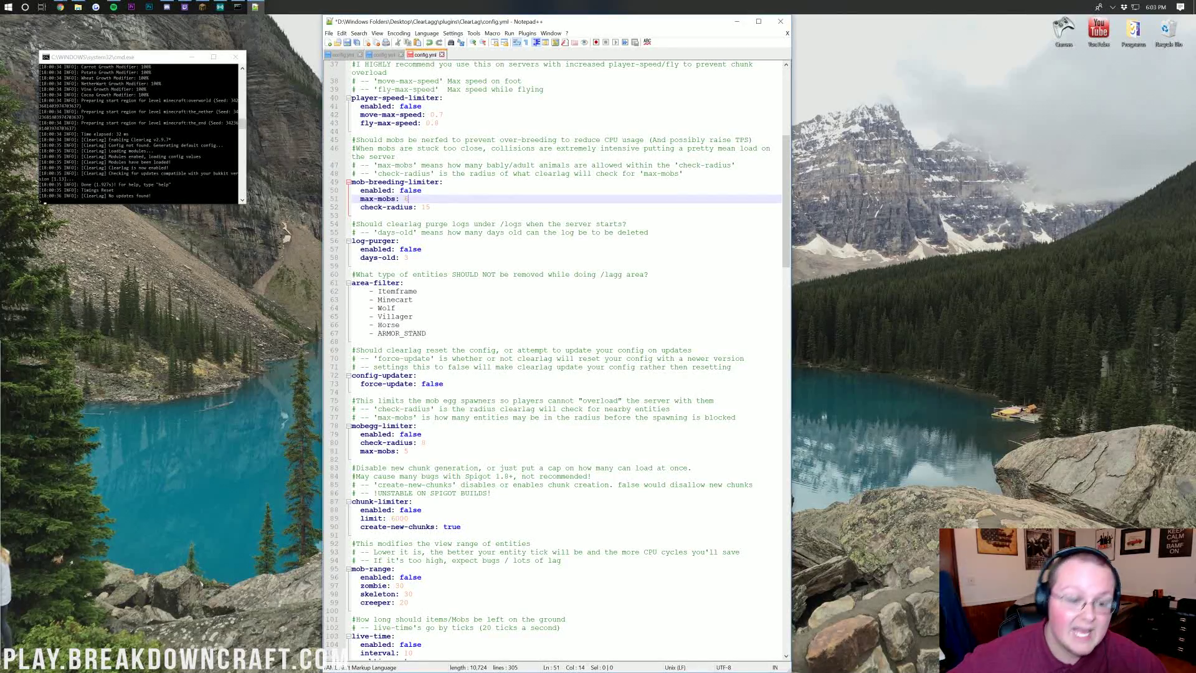
scroll(557, 358, "down", 2)
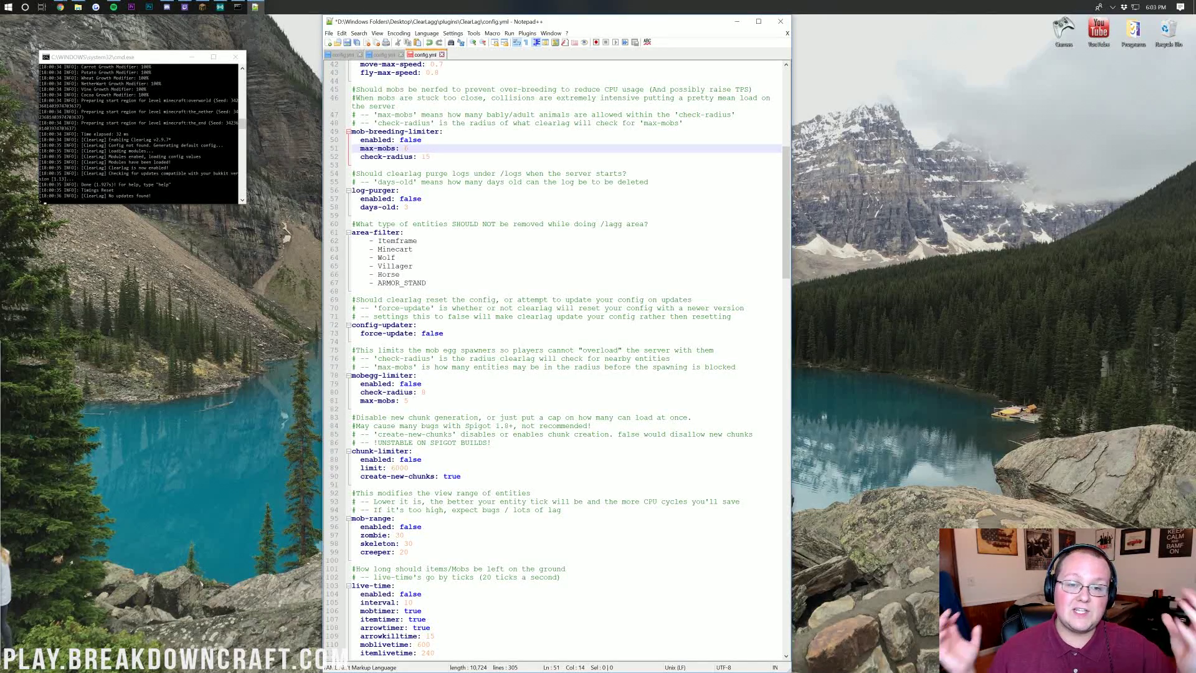
Look inside the server's logs folder in File Explorer, then return to the log-purger section of config.yml.
left_click(78, 6)
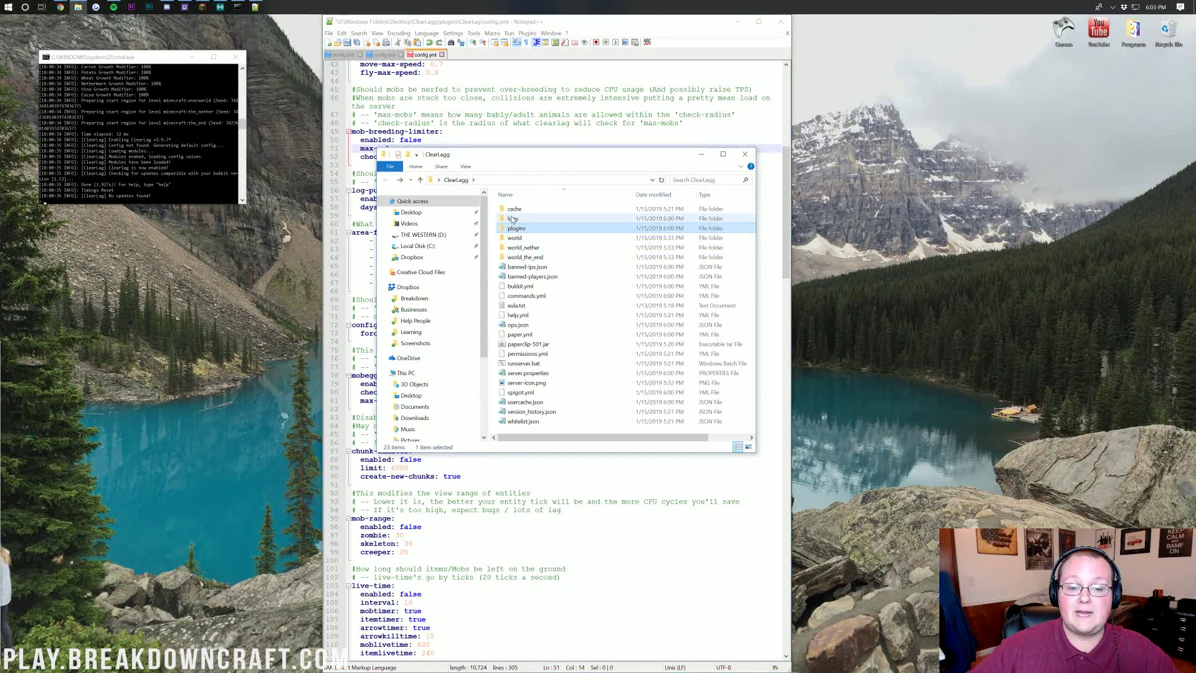
double_click(521, 224)
key("BackSpace")
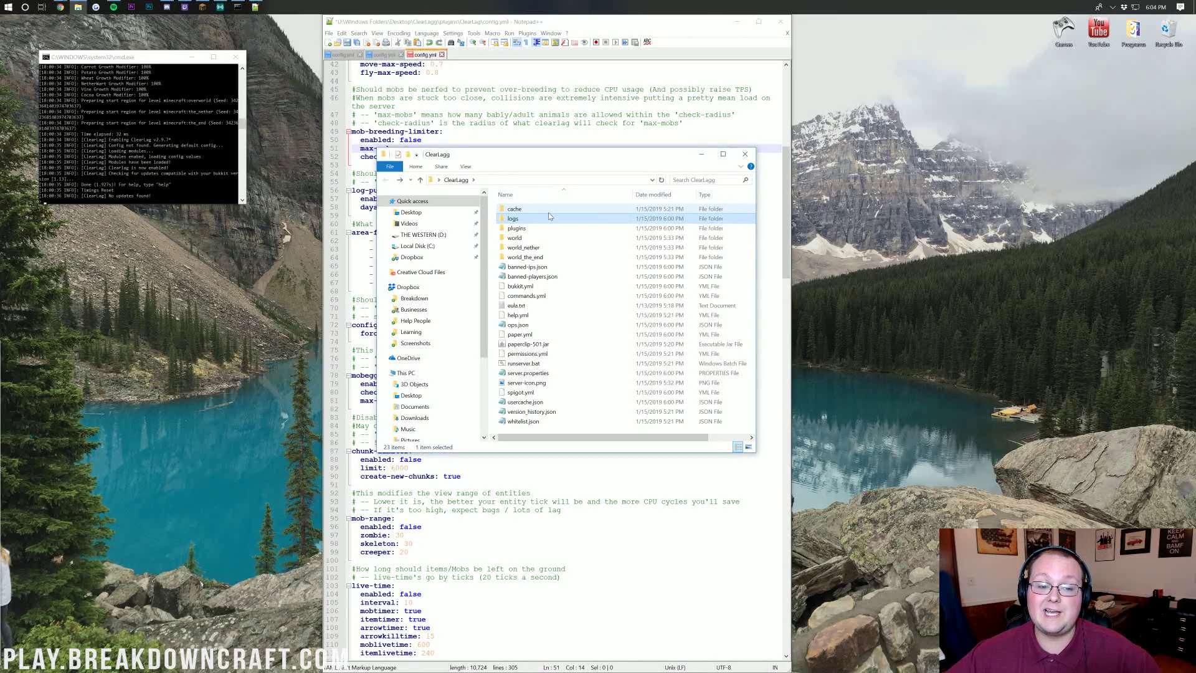
left_click(769, 206)
scroll(554, 358, "down", 1)
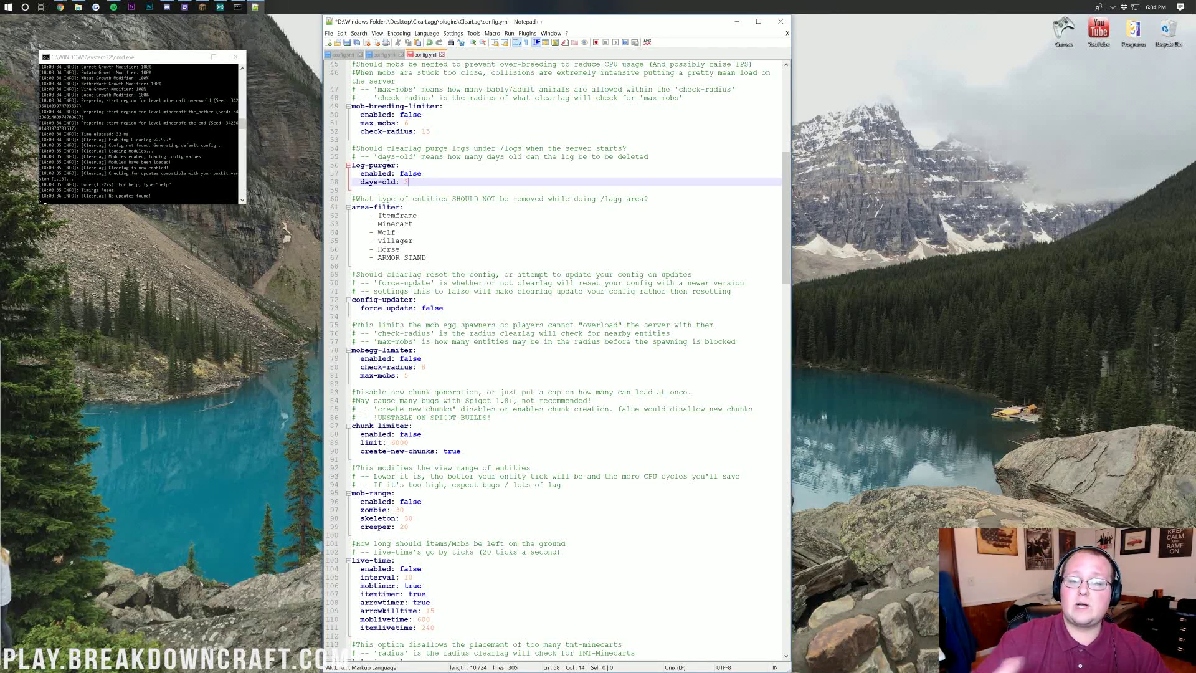
Examine the area-filter and config-updater sections, skimming the limiter settings around them.
scroll(554, 358, "down", 1)
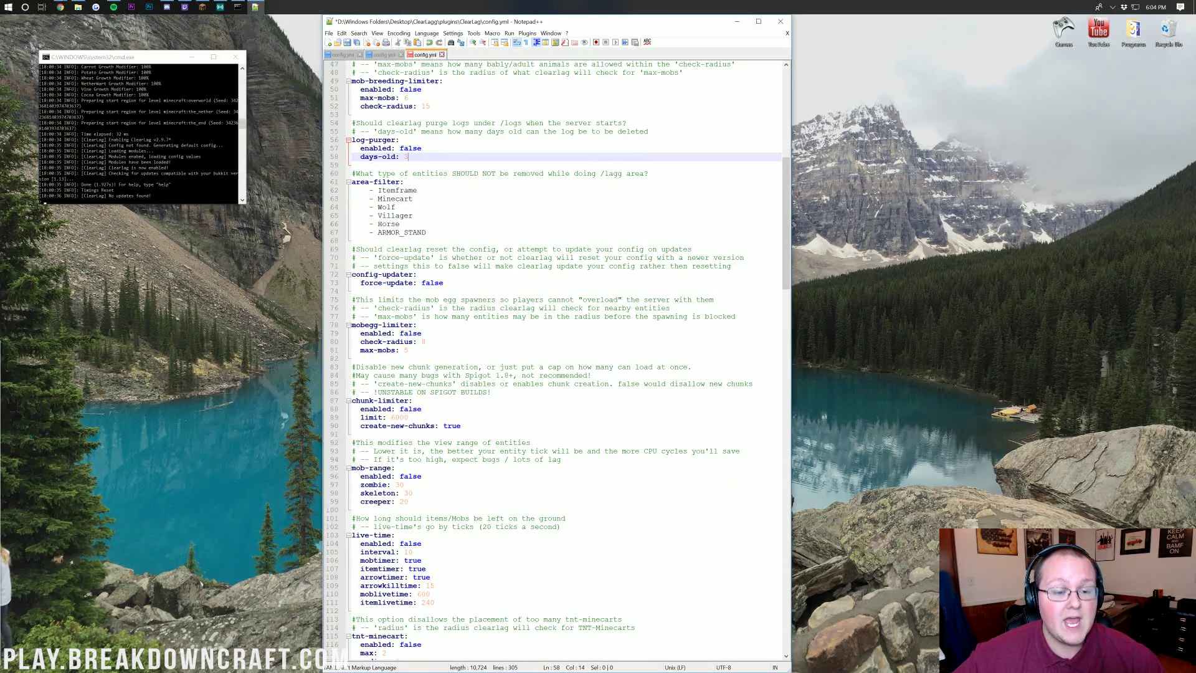
scroll(555, 358, "down", 2)
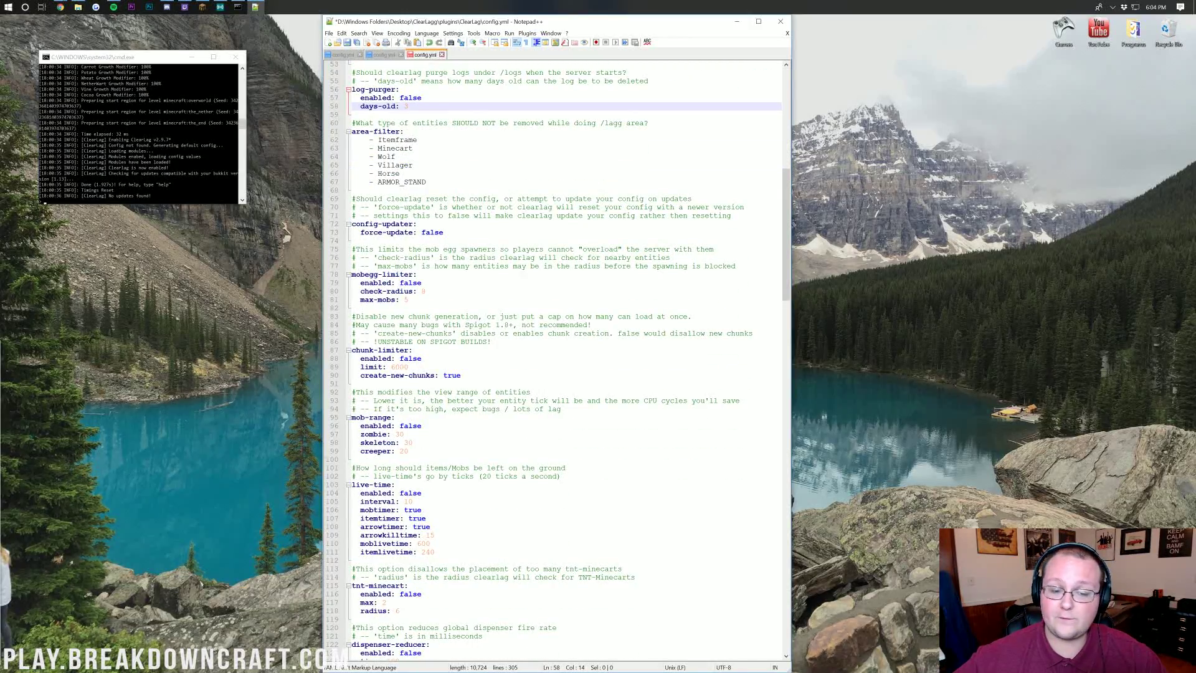
scroll(554, 359, "down", 2)
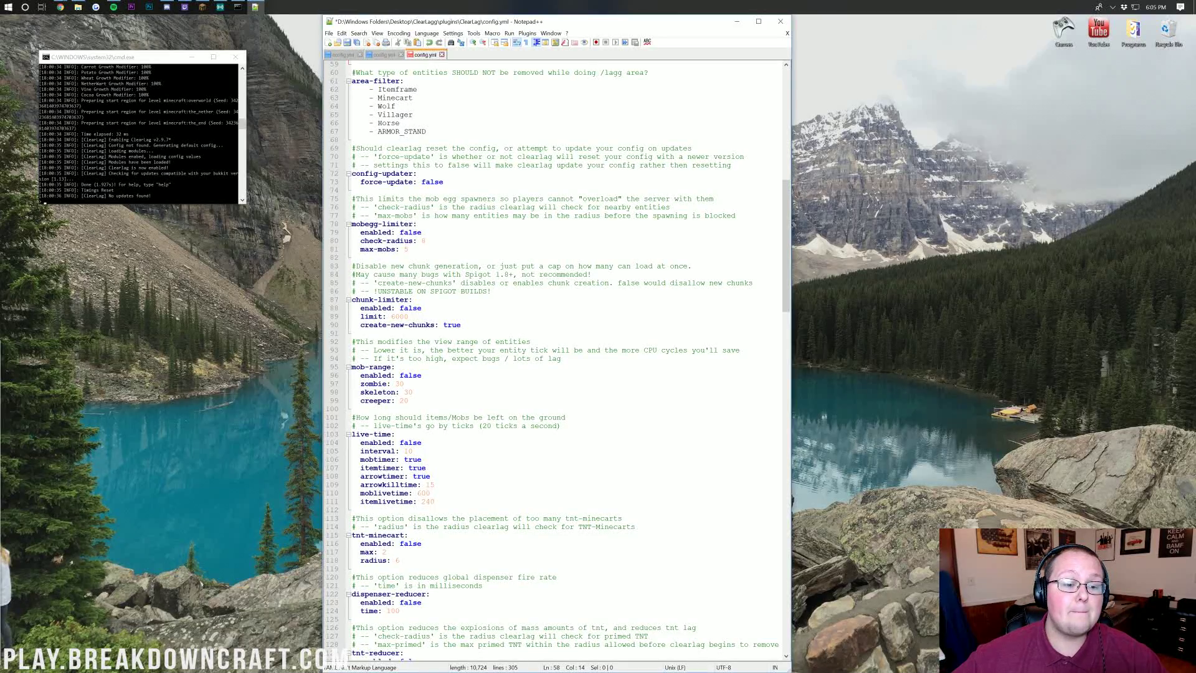
scroll(554, 359, "down", 4)
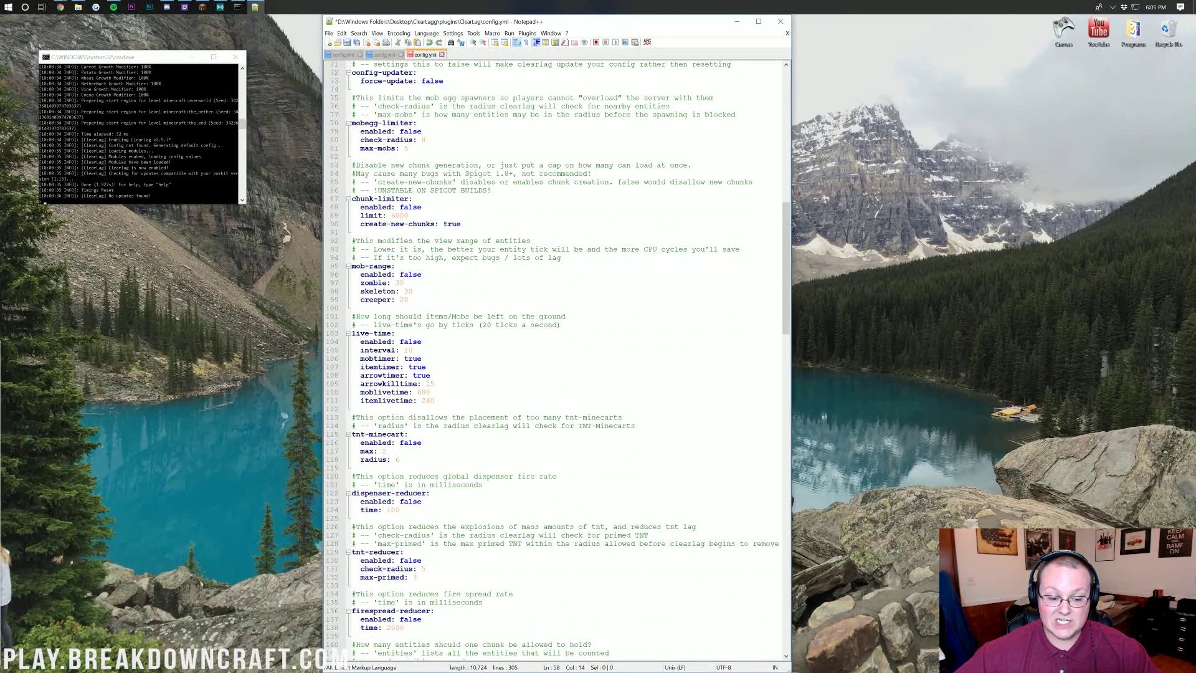
scroll(554, 358, "down", 7)
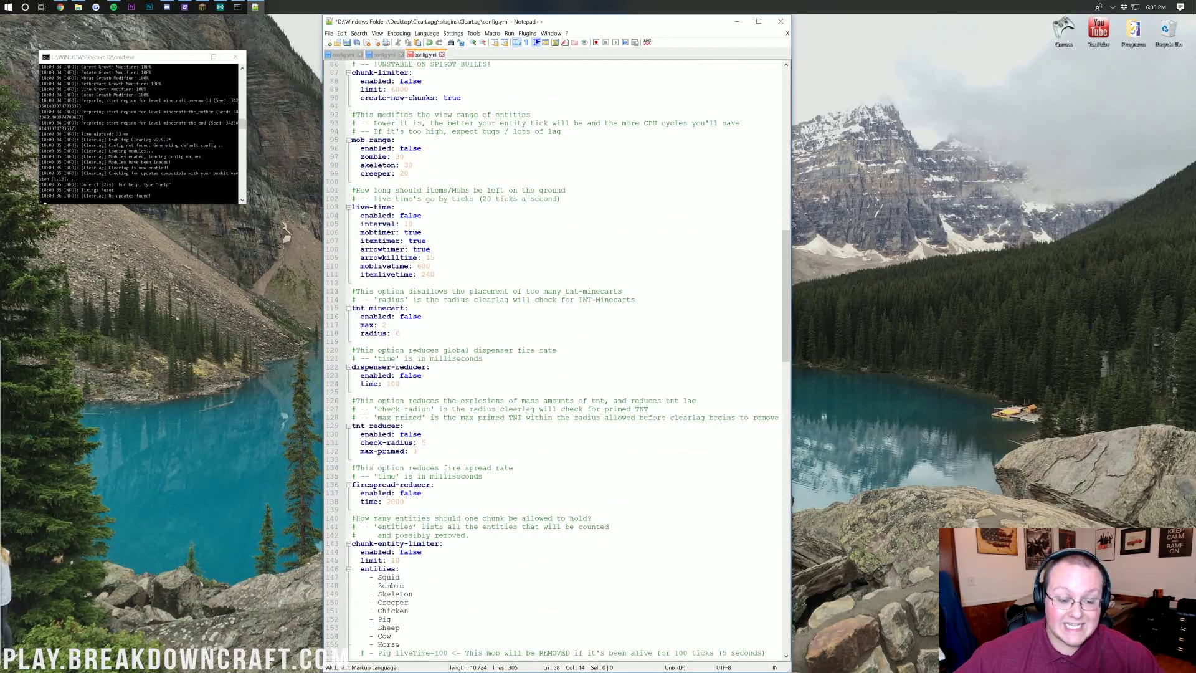
scroll(555, 358, "up", 16)
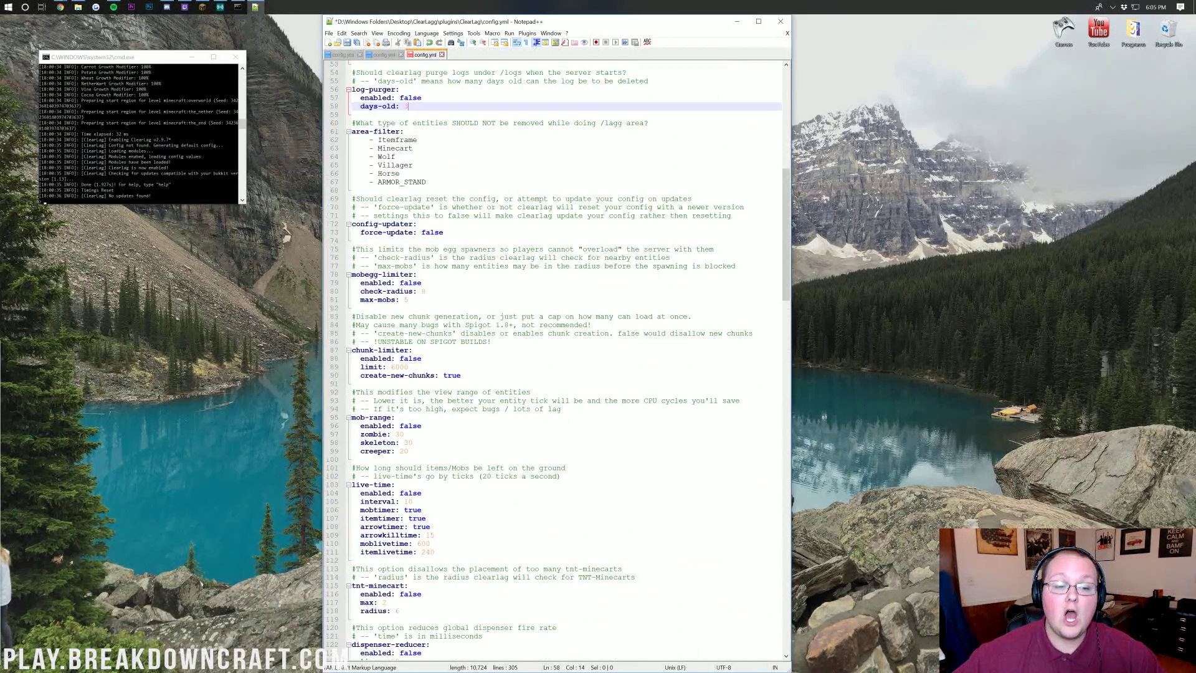
scroll(561, 361, "down", 1)
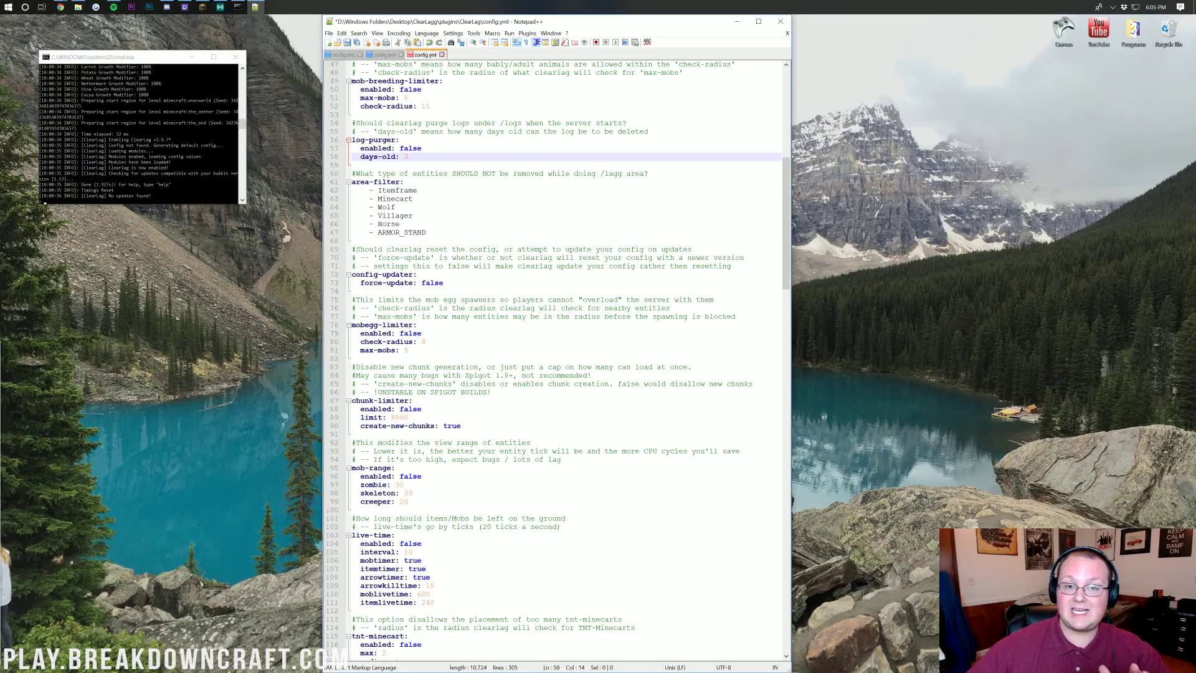
scroll(560, 360, "up", 5)
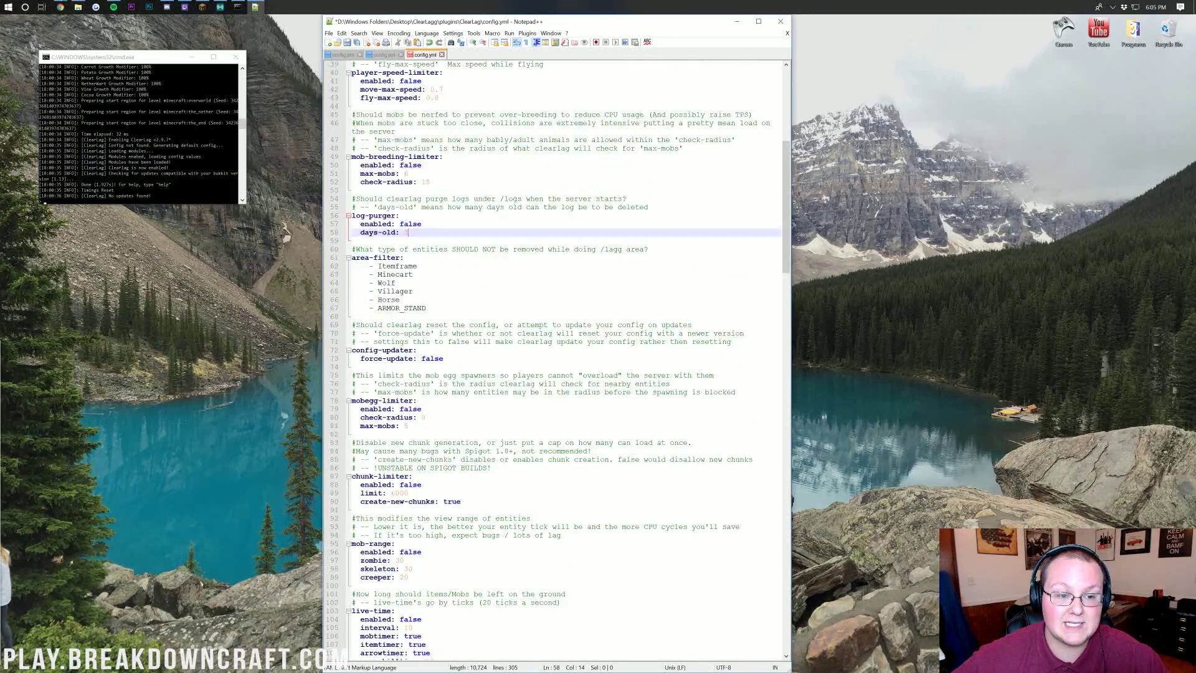
scroll(561, 361, "down", 6)
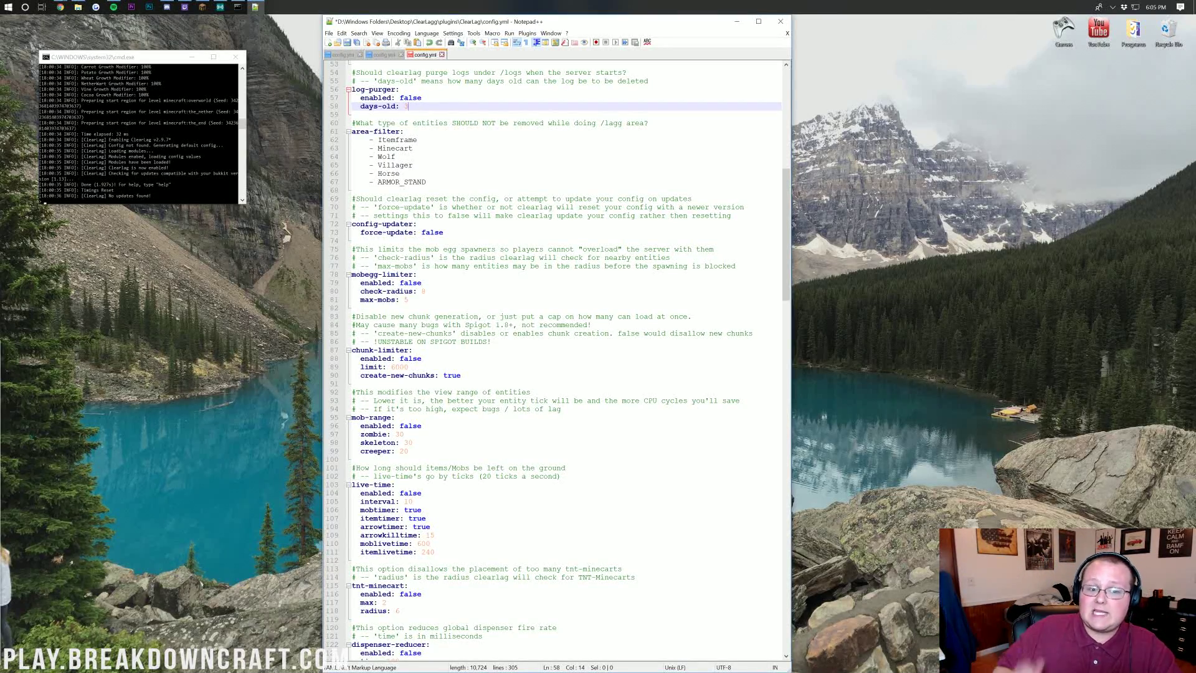
Examine the sections from mobegg-limiter and chunk-limiter through dispenser-reducer and its time setting.
left_click(417, 291)
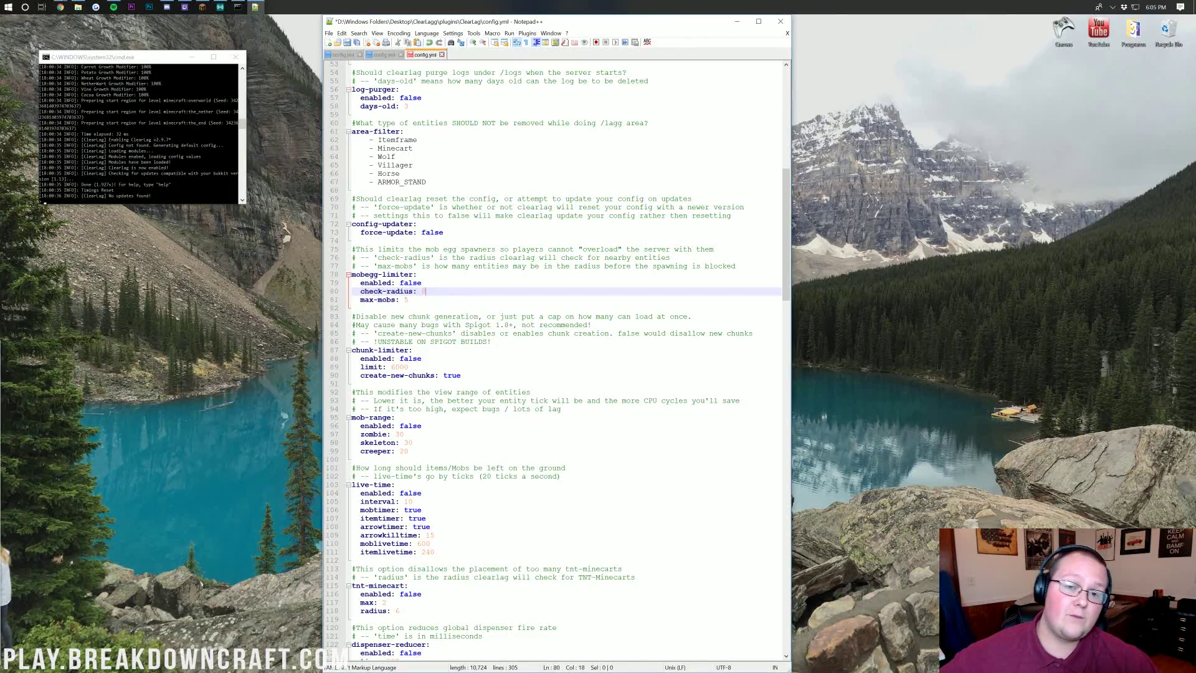
scroll(554, 358, "down", 8)
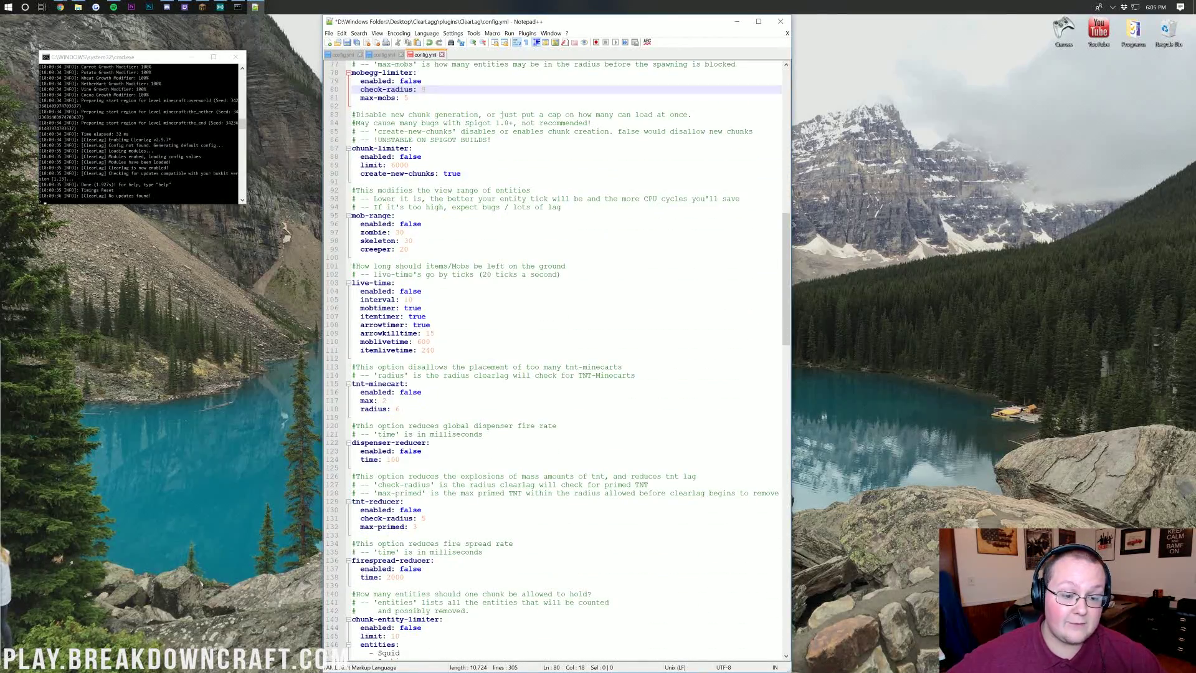
scroll(555, 358, "down", 5)
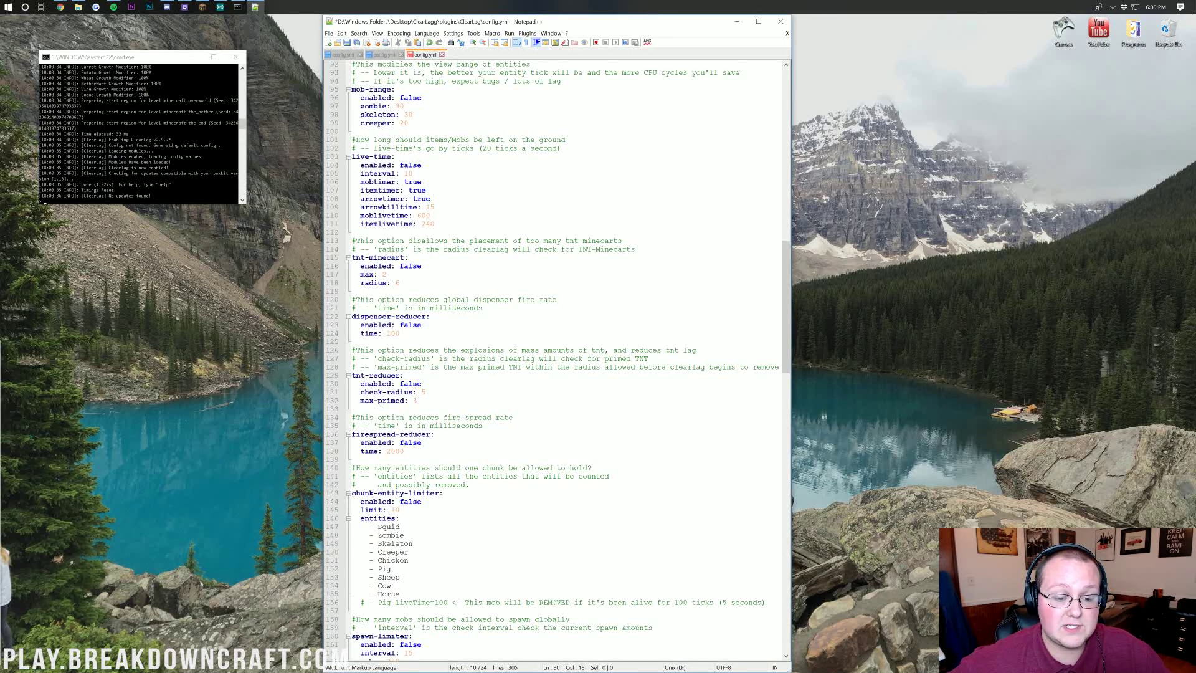
double_click(410, 324)
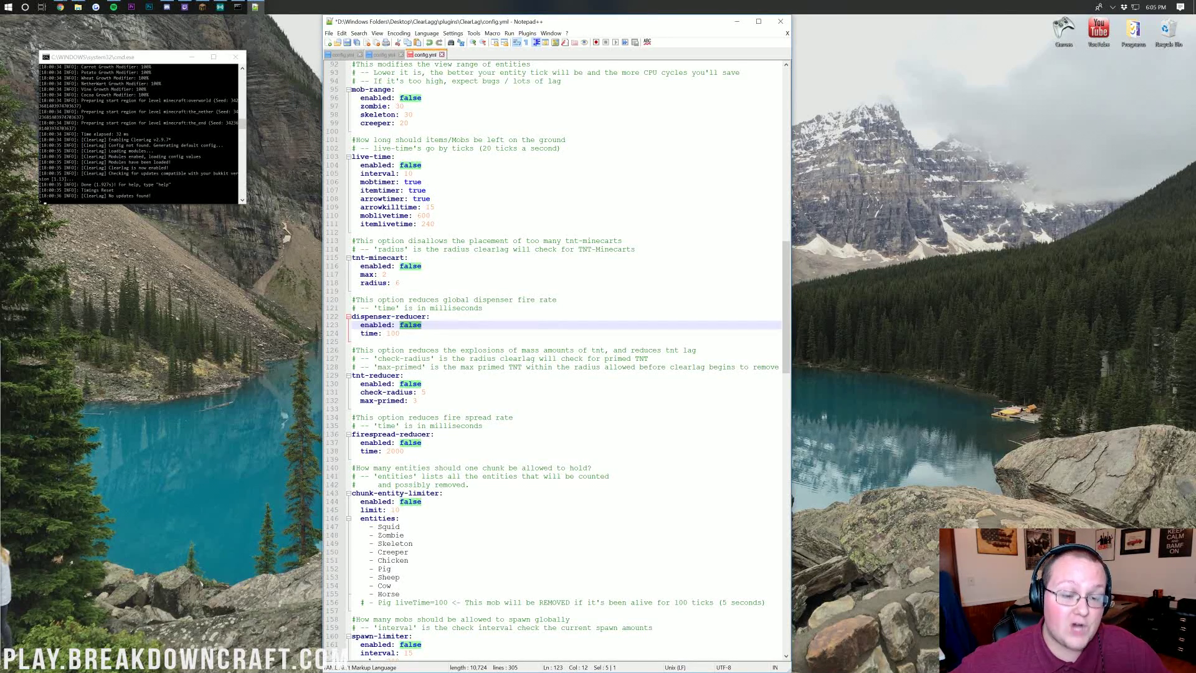
left_click(399, 333)
scroll(560, 360, "down", 3)
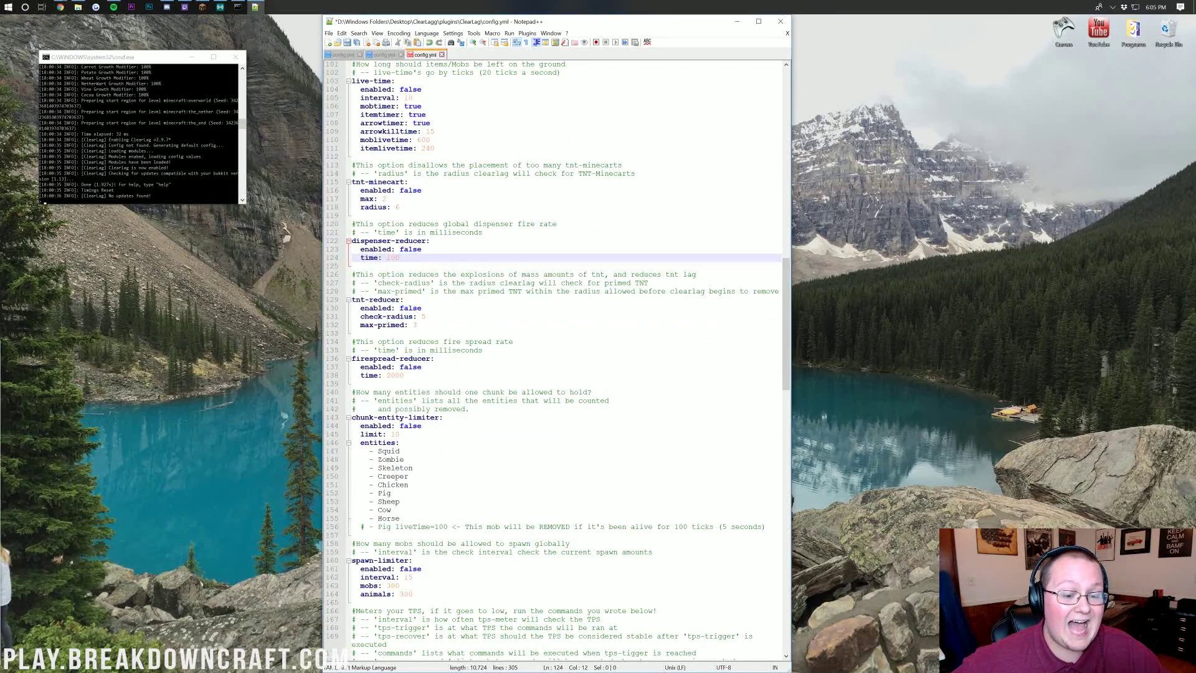
scroll(561, 360, "up", 9)
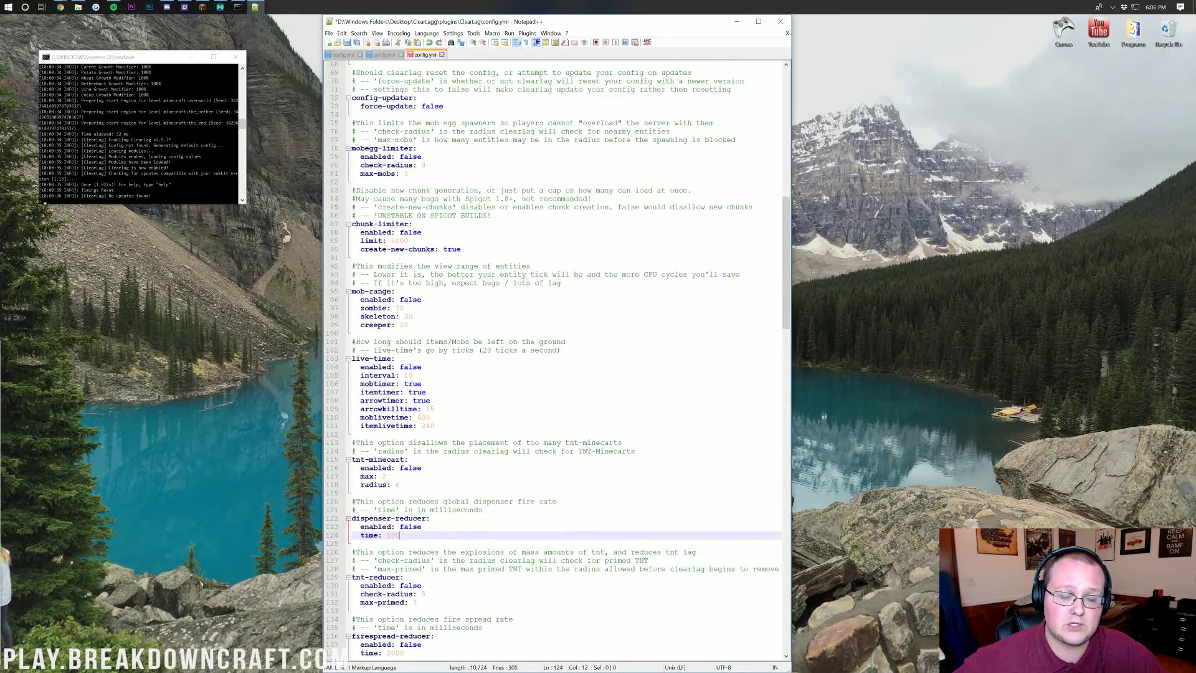
scroll(560, 360, "up", 1)
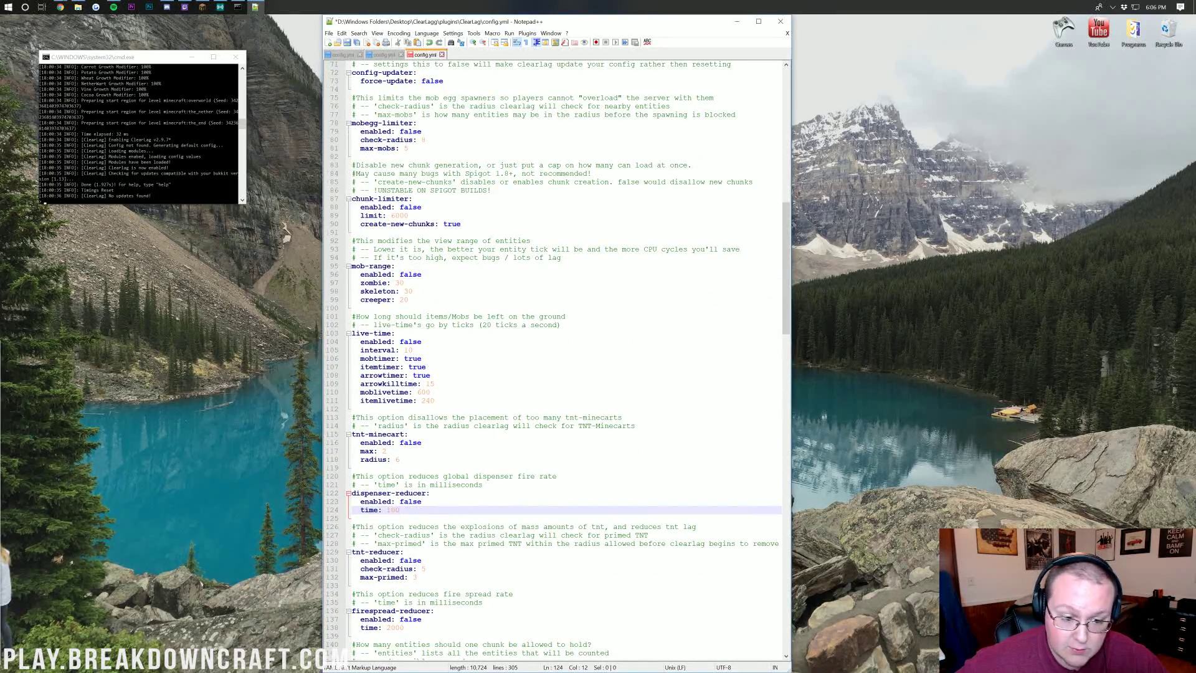
scroll(554, 360, "down", 2)
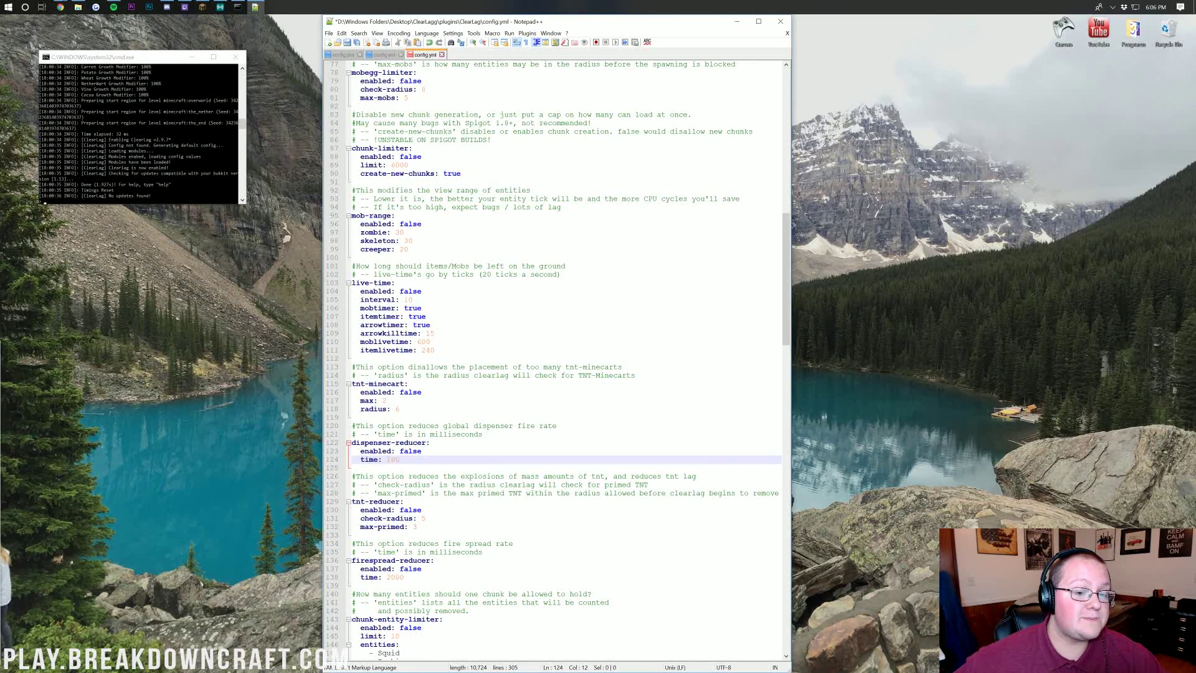
Try a zombie view range of 15 under mob-range.
left_click(399, 232)
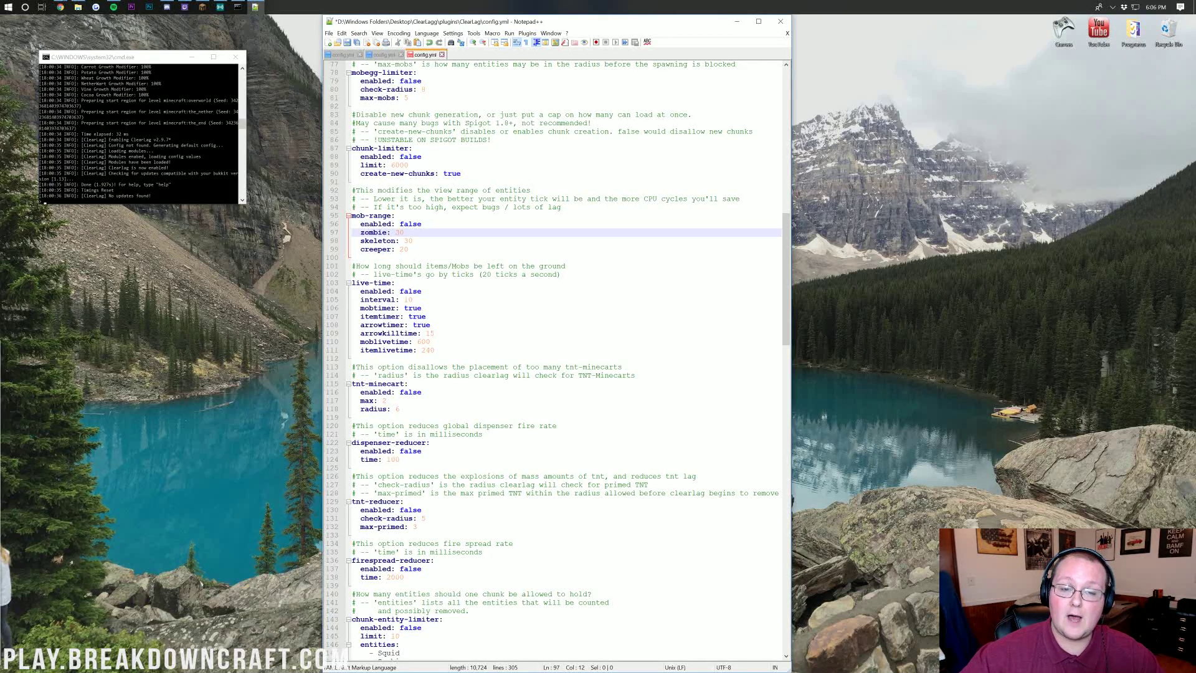
left_click(402, 223)
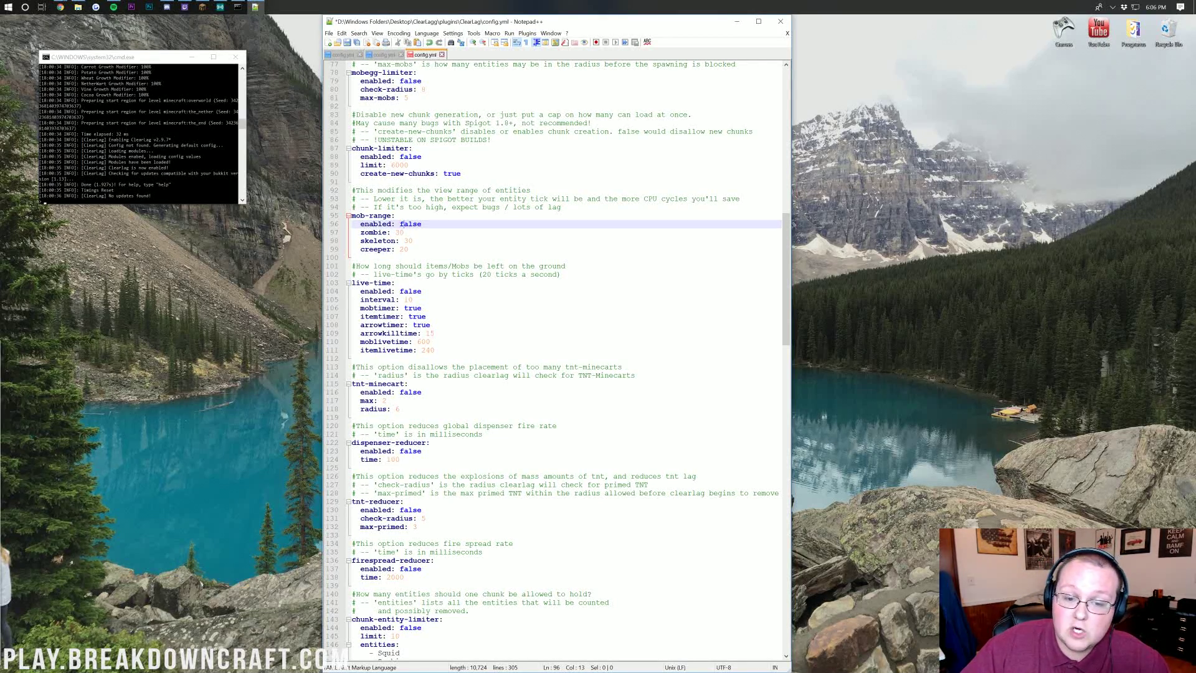
key("Down")
key("shift+Left")
key("shift+Left")
type("15")
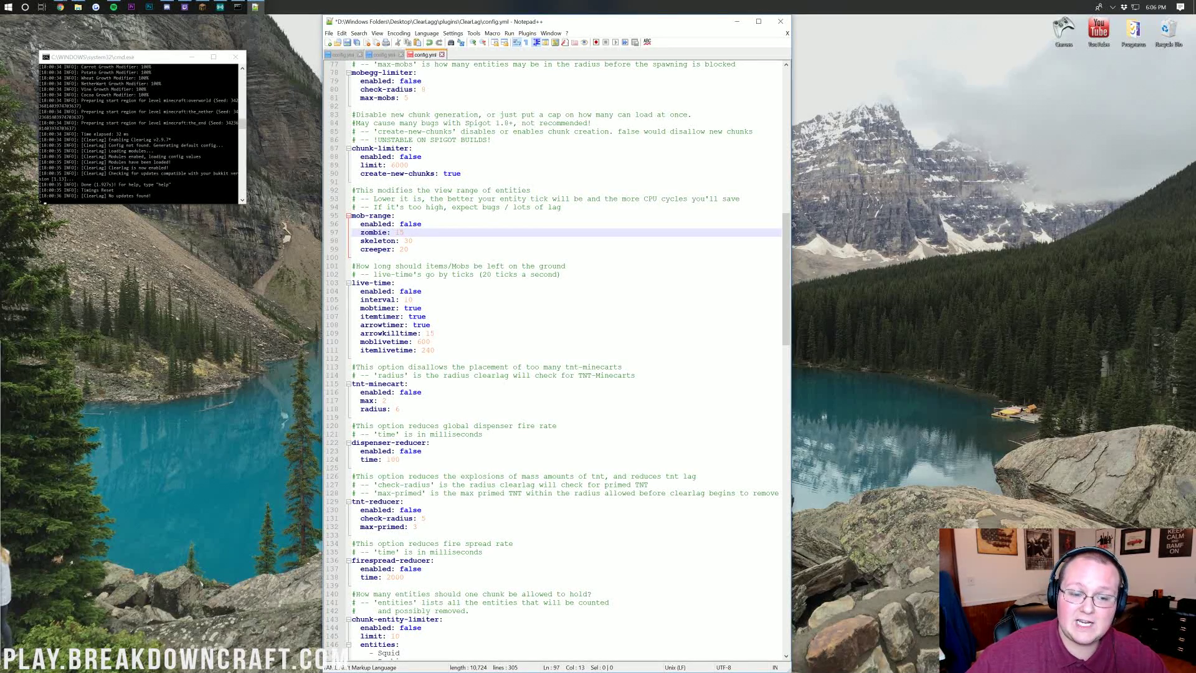
Restore the zombie view range under mob-range to 30.
key("BackSpace")
key("BackSpace")
type("30")
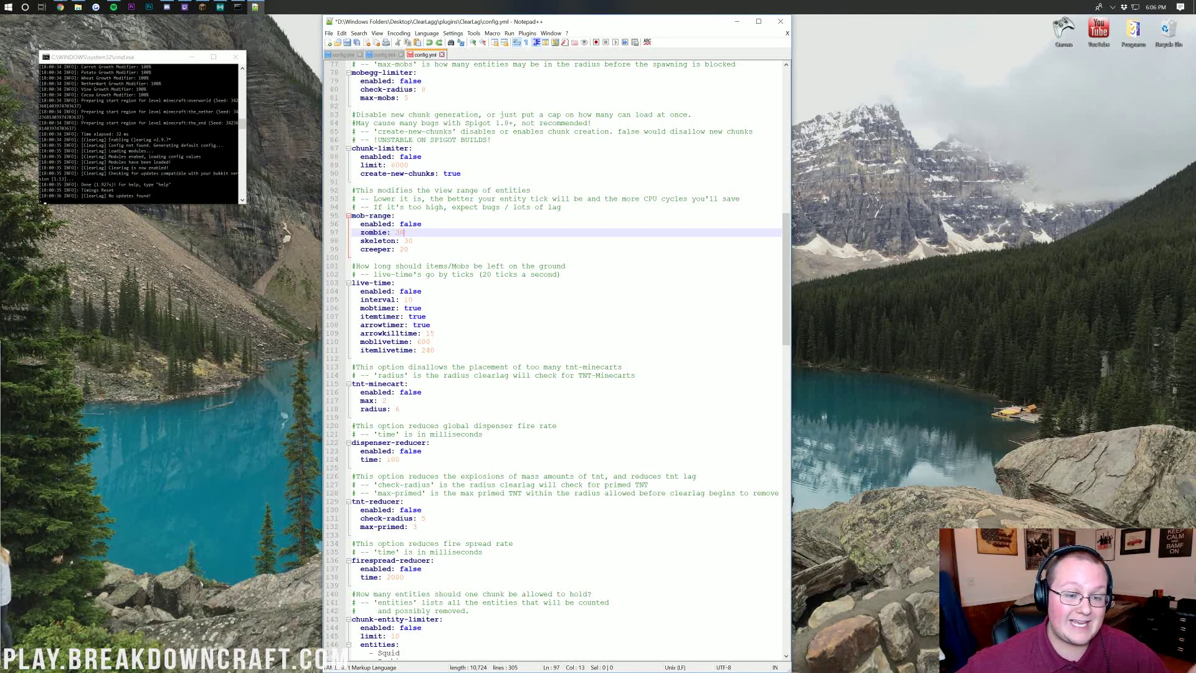
Review the live-time settings, including arrowkilltime and moblivetime.
scroll(564, 361, "down", 2)
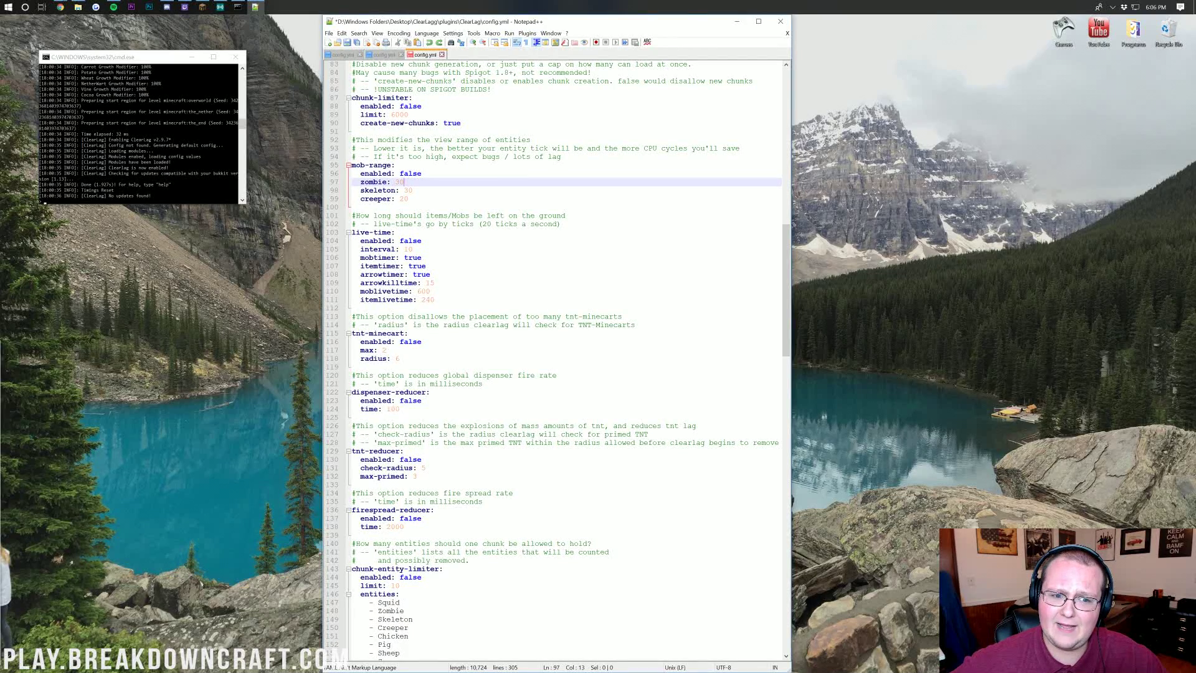
scroll(564, 361, "down", 1)
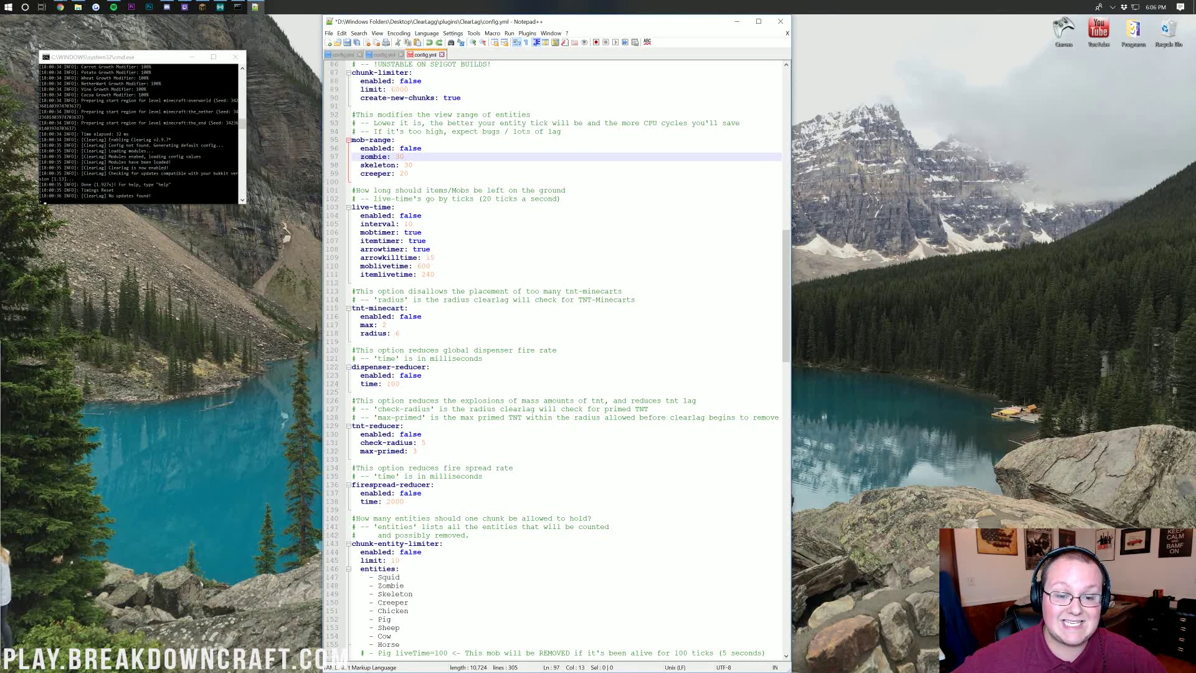
left_click(434, 257)
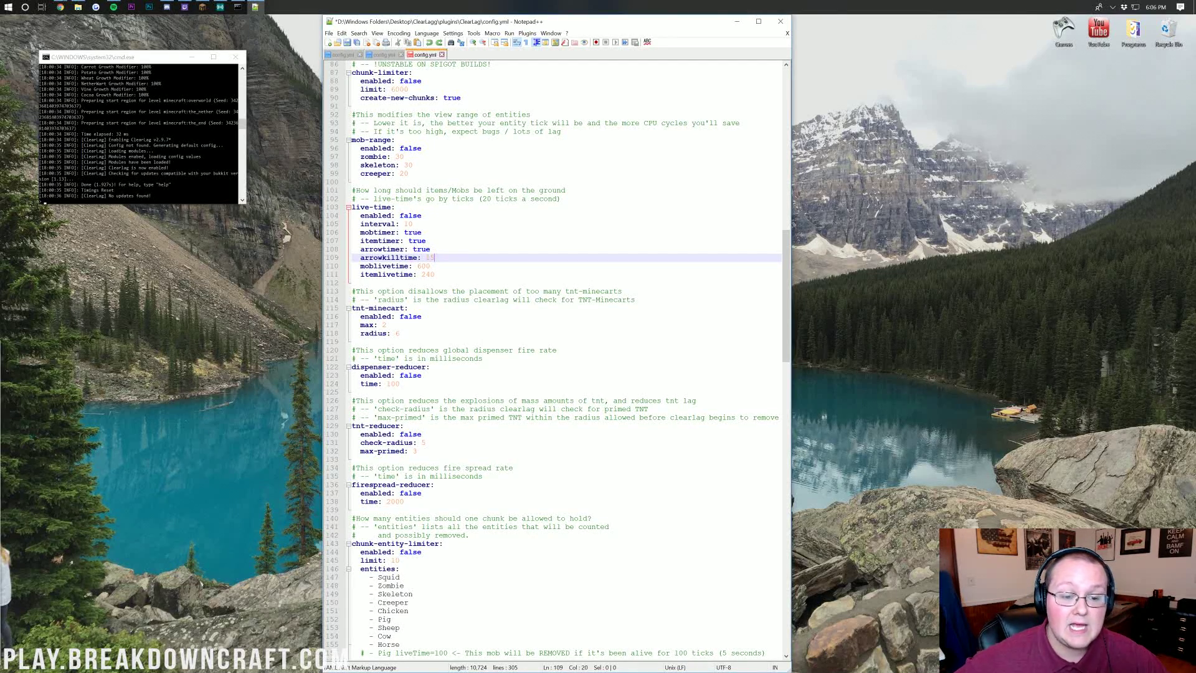
left_click(431, 266)
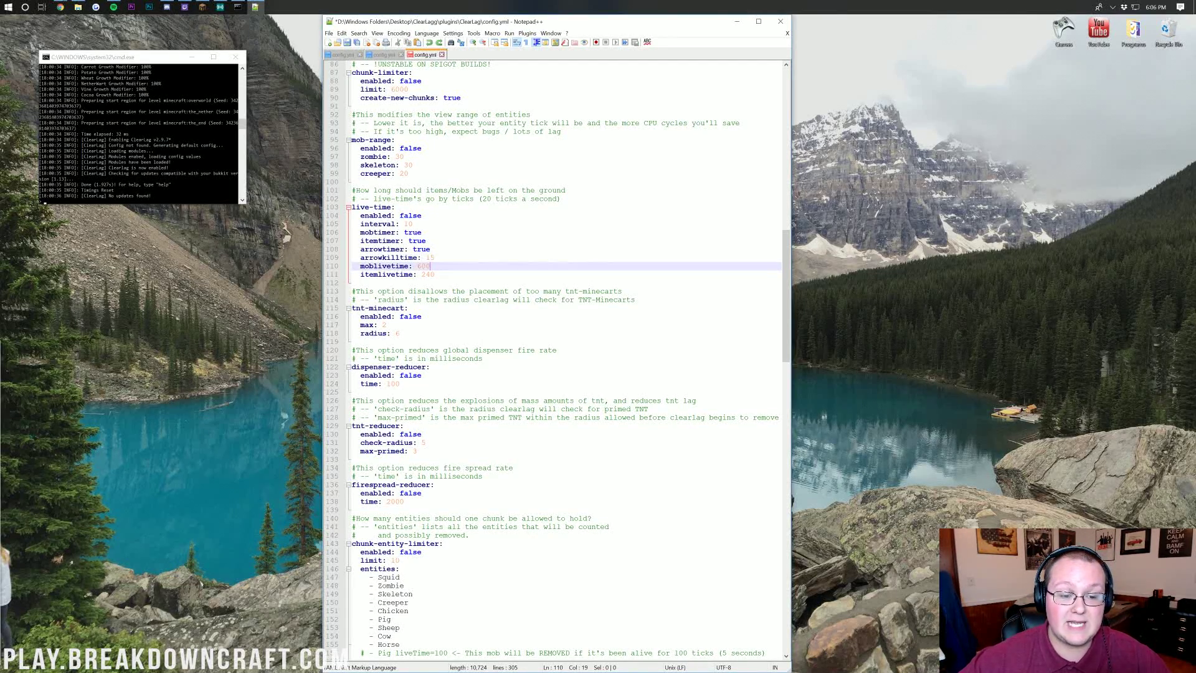
Check itemlivetime and arrowkilltime under live-time, and look through the tnt-reducer and firespread-reducer sections.
left_click(434, 274)
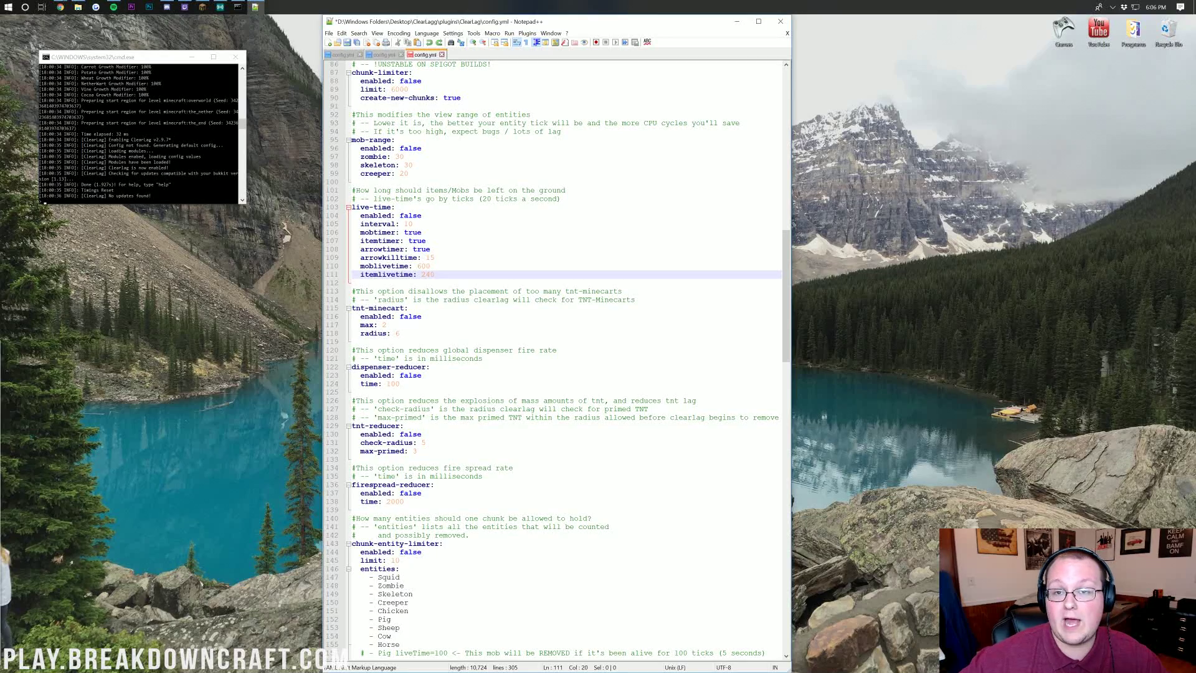
left_click(435, 257)
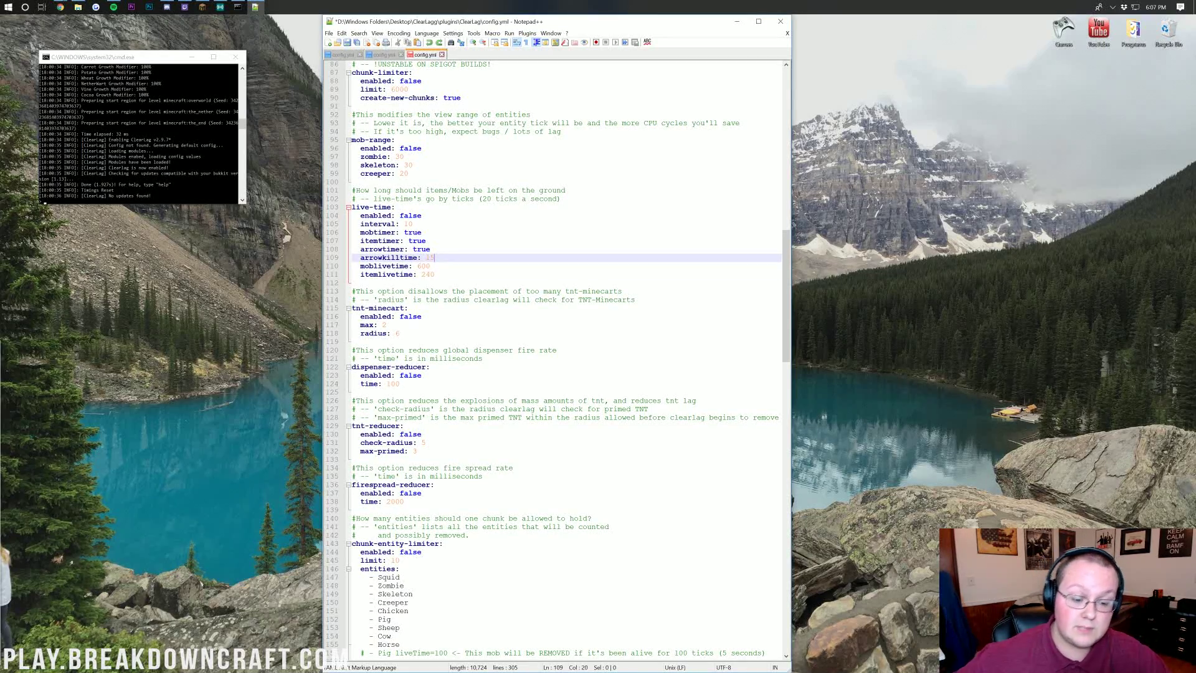
scroll(554, 358, "down", 12)
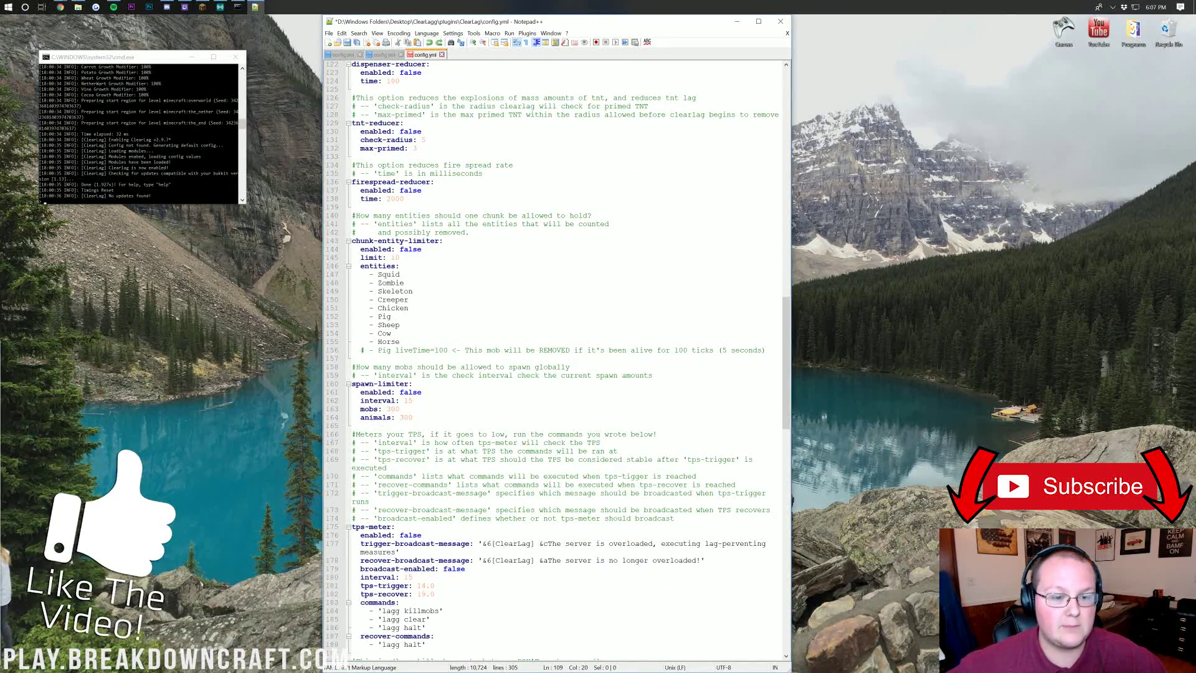
scroll(554, 358, "down", 3)
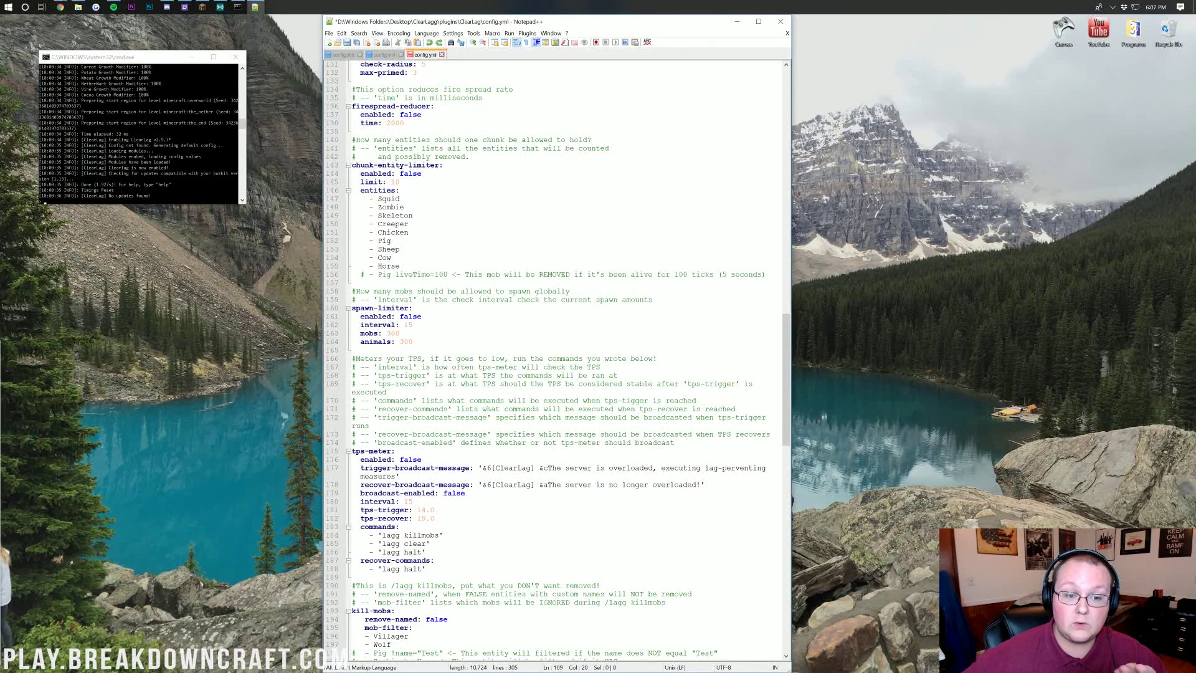
Examine the chunk-entity-limiter section, including its enabled and limit settings and the entities list from Squid to Horse.
left_click(400, 181)
left_click(421, 174)
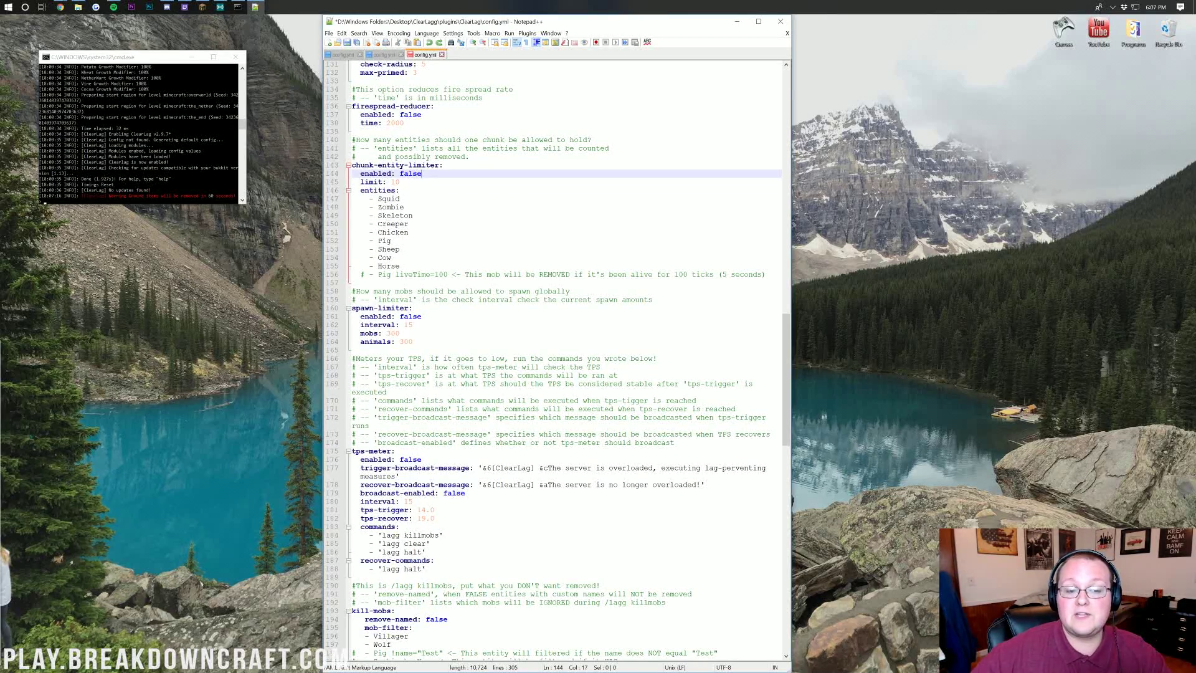
left_click(400, 182)
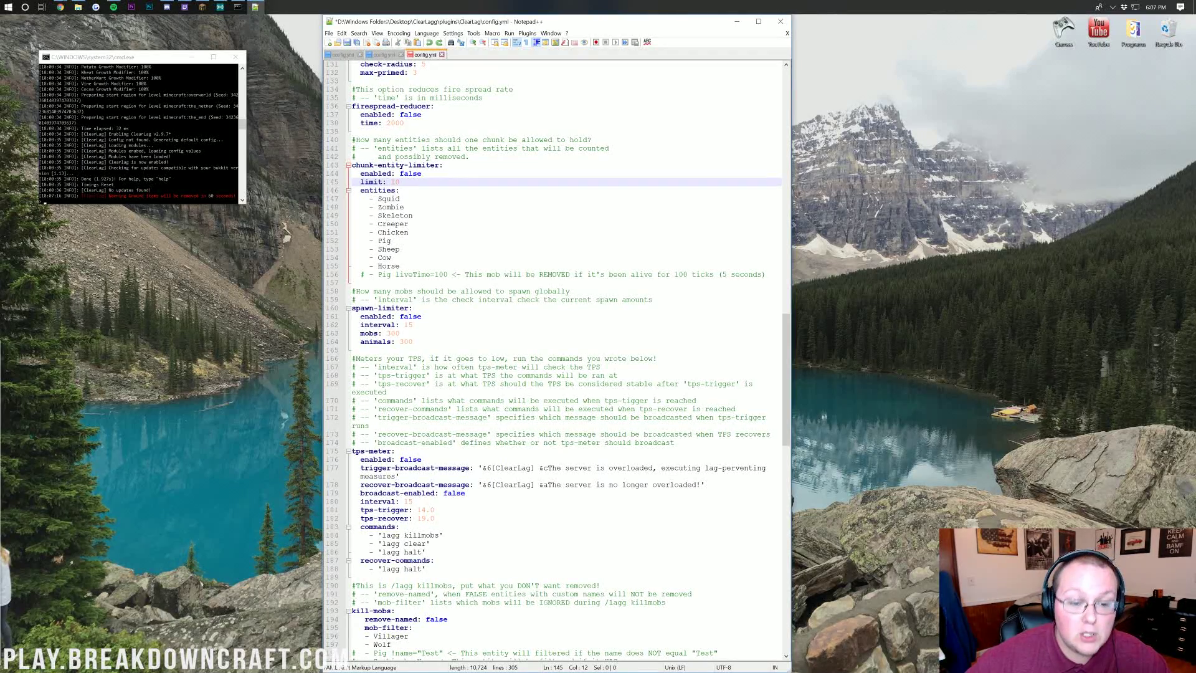
key("Down")
key("Down")
key("Down")
key("Down")
key("Down")
key("Down")
key("Down")
key("Down")
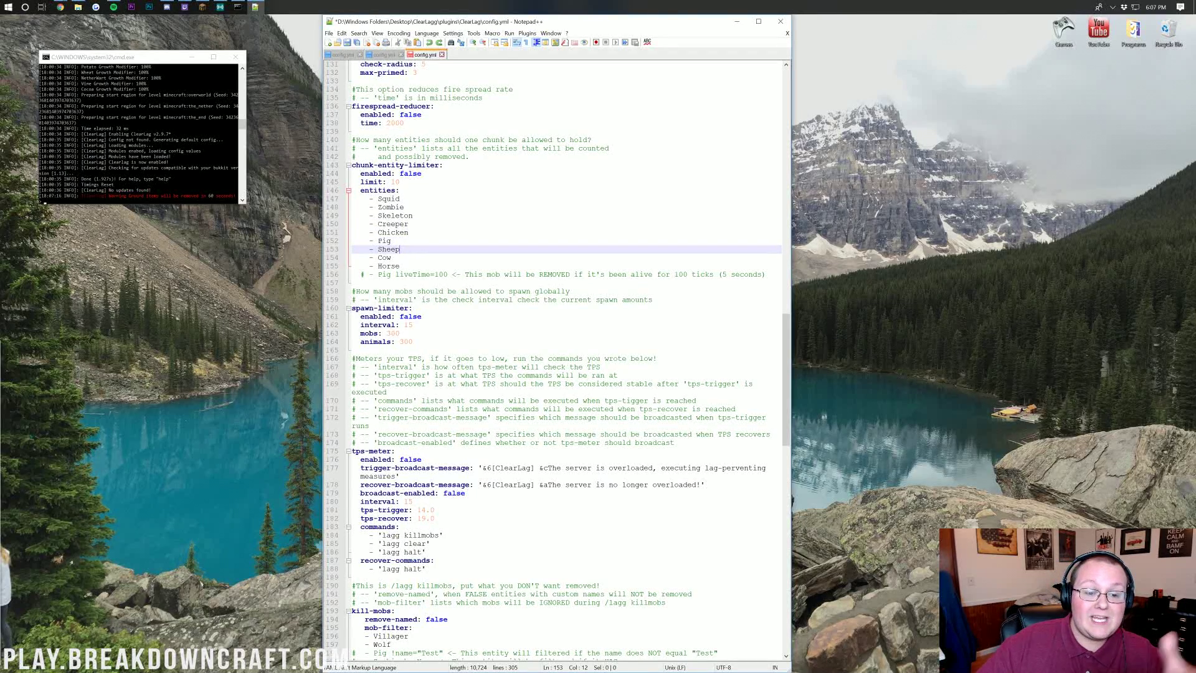
key("Up")
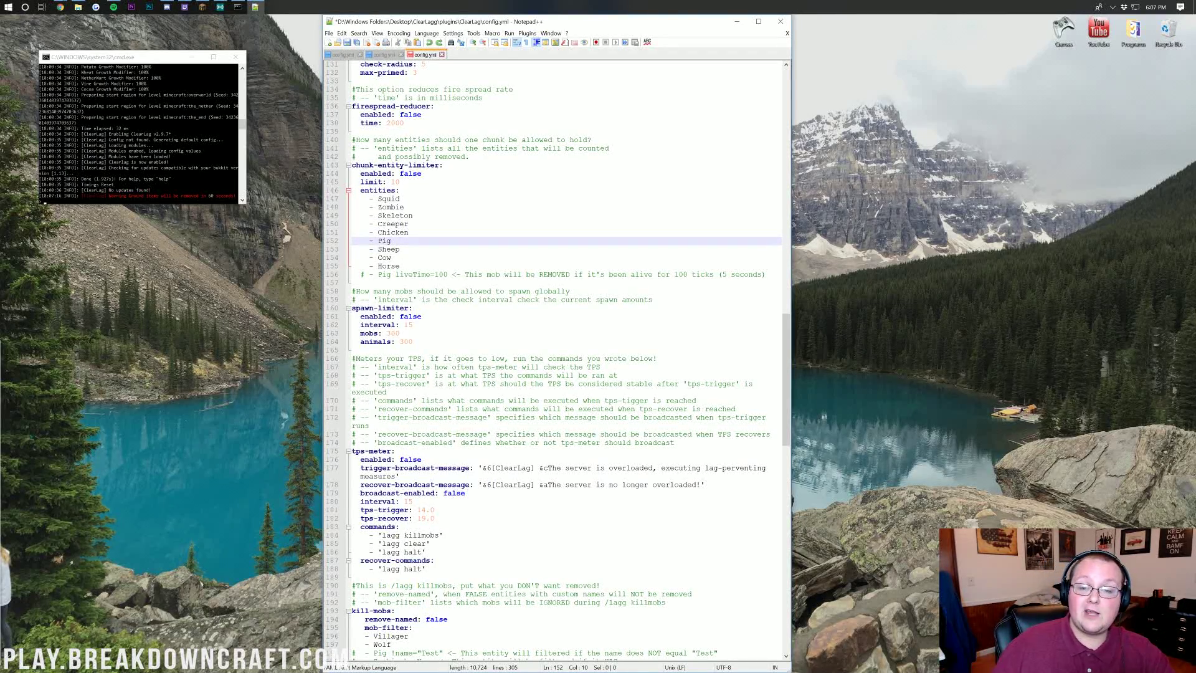
key("Down")
key("Down")
key("Down")
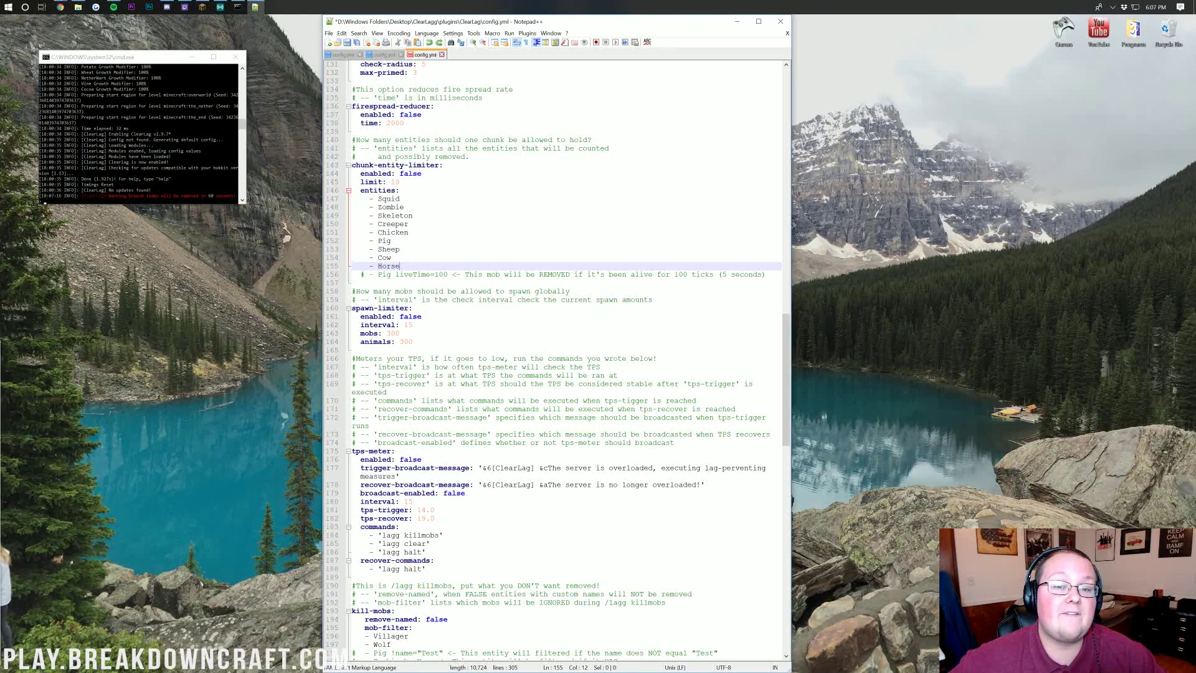
left_click(399, 182)
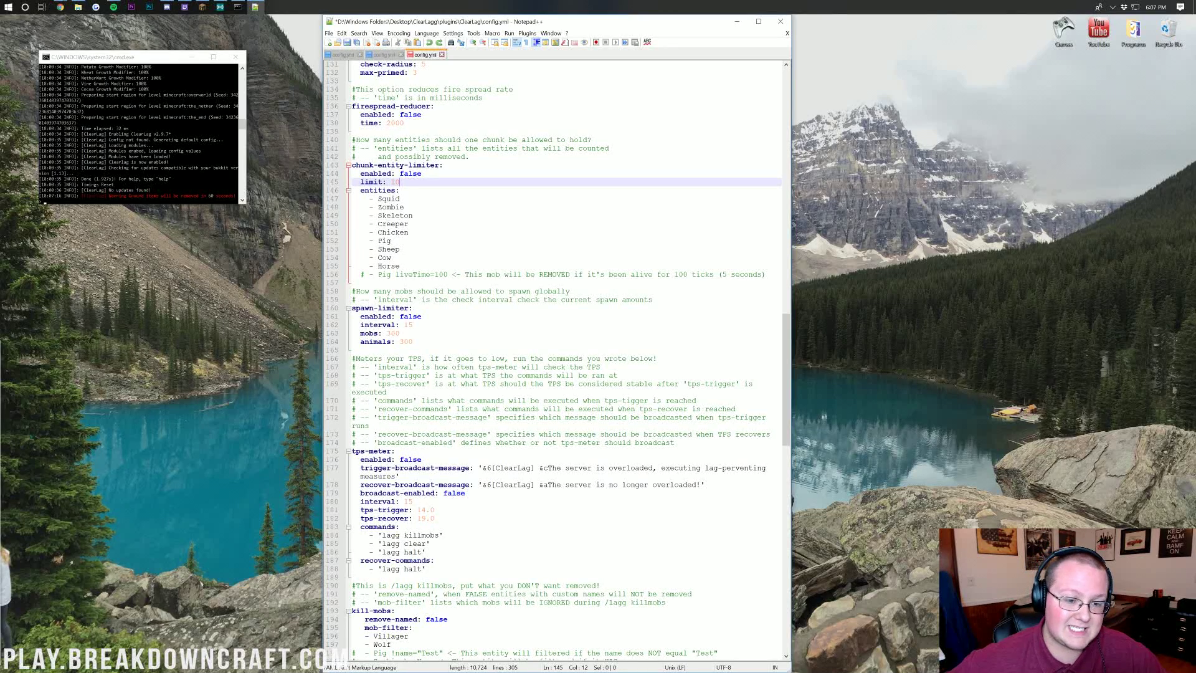
double_click(410, 174)
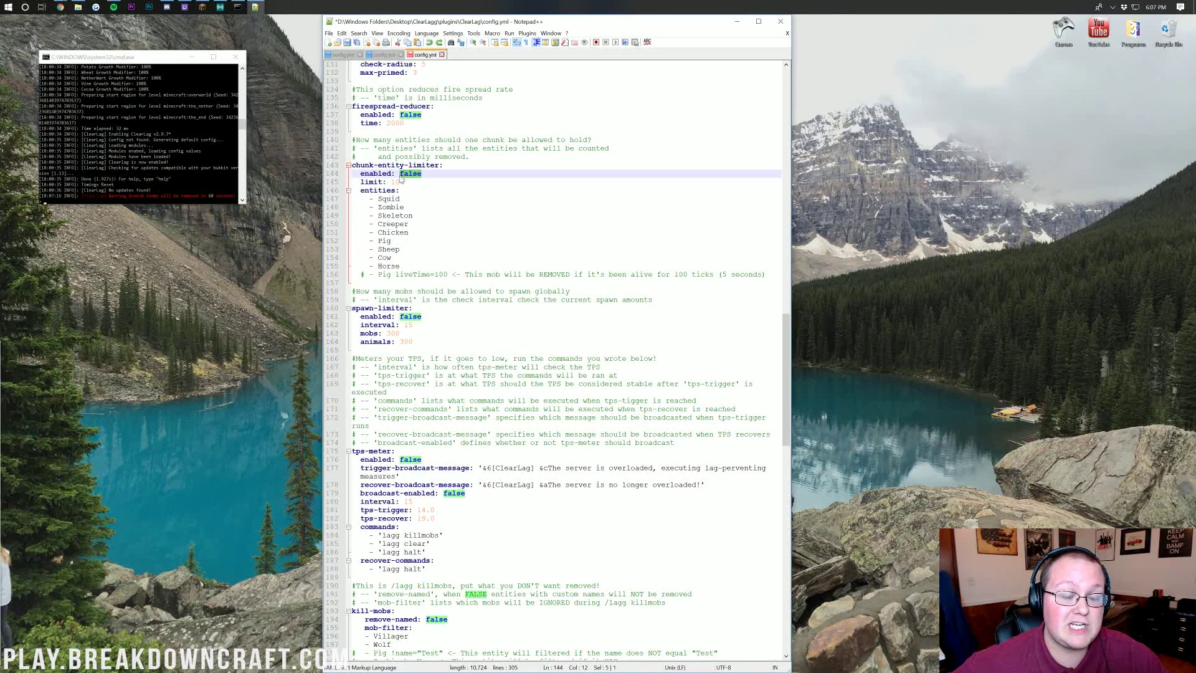
key("Down")
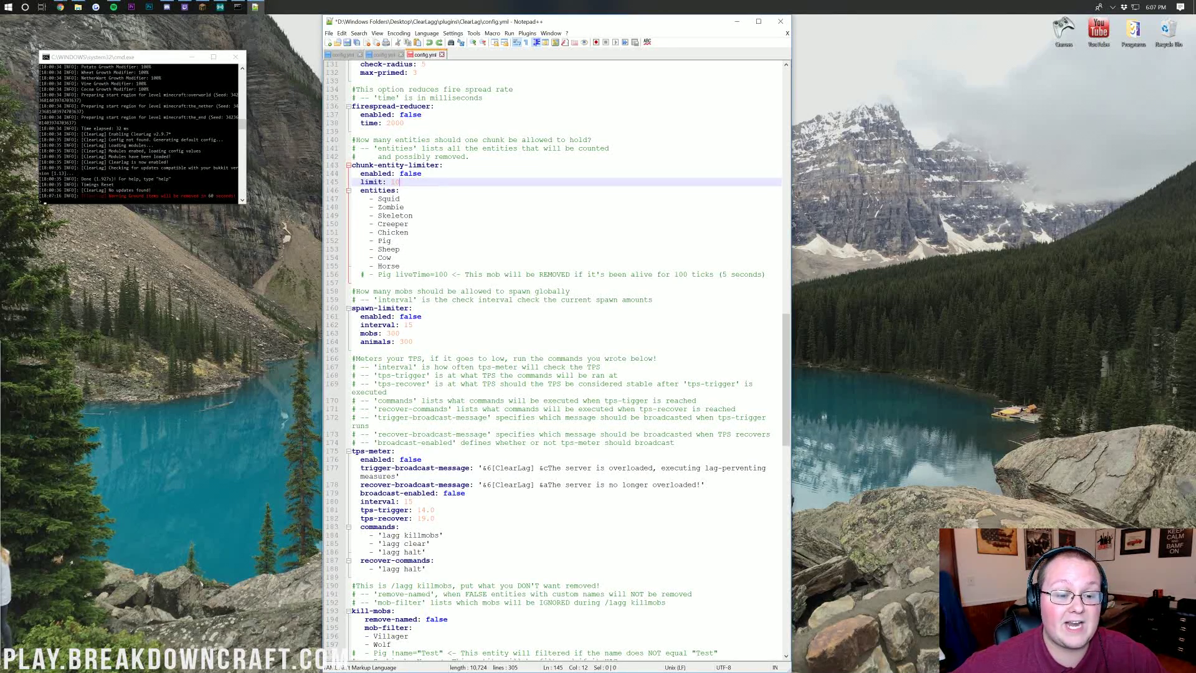
Enable the spawn-limiter by setting its enabled value to true.
scroll(568, 360, "down", 5)
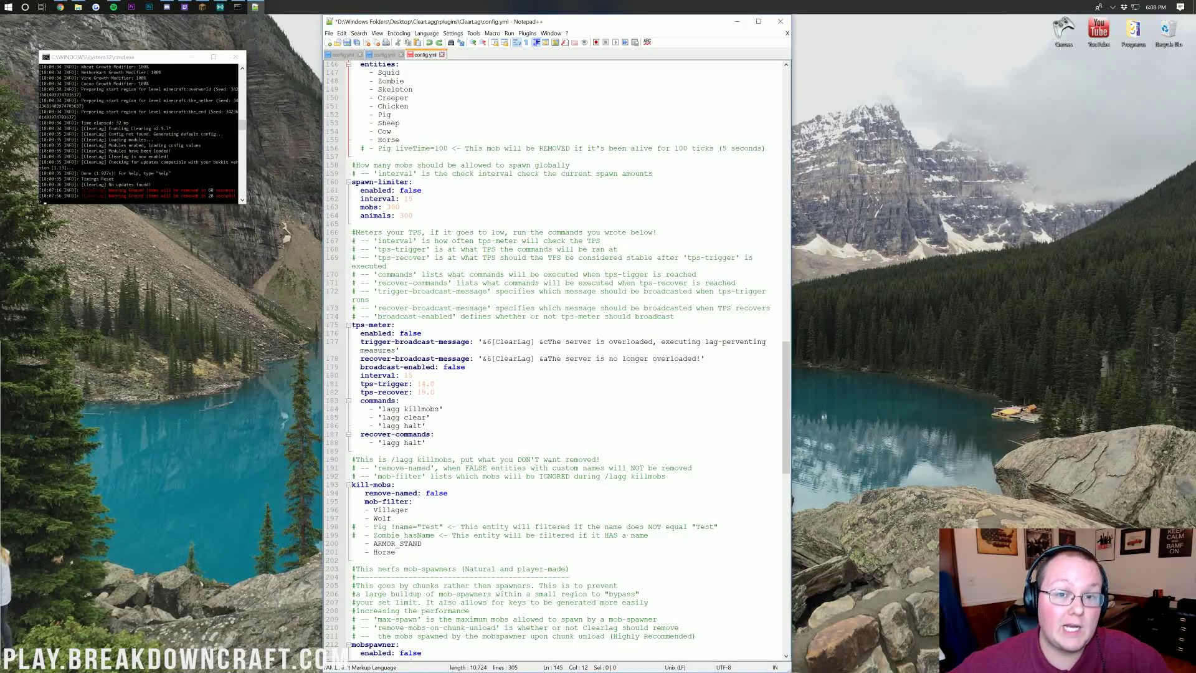
double_click(410, 190)
type("tru")
key("Return")
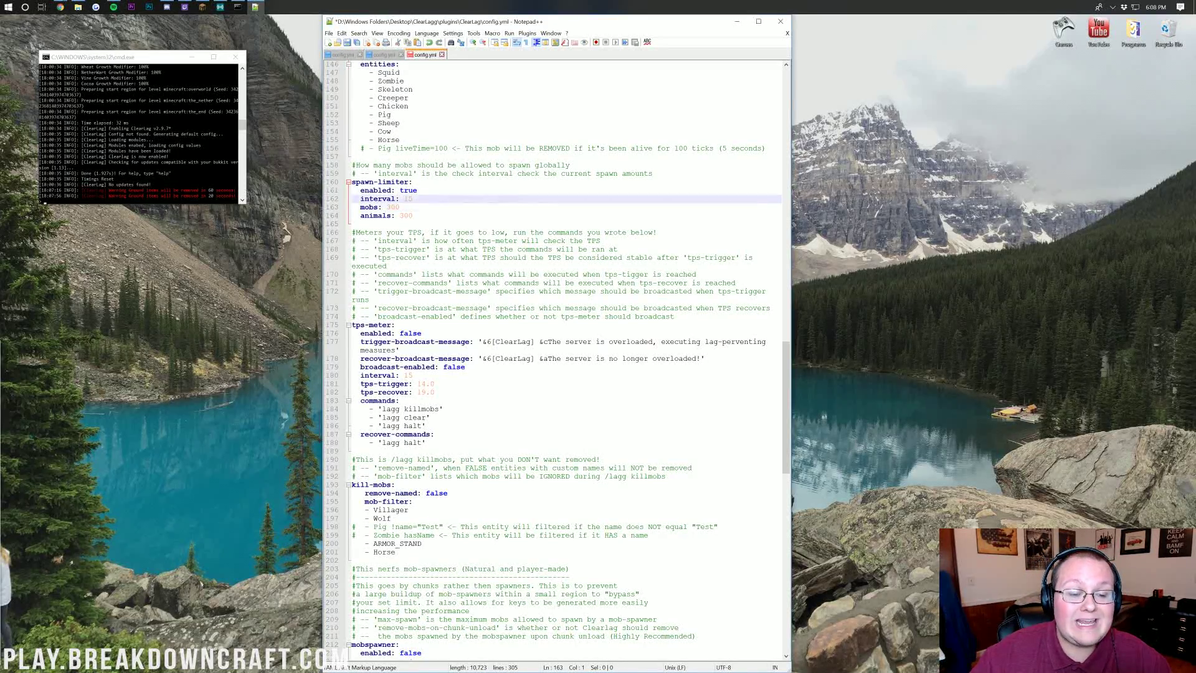
Try spawn-limiter values of 10000 for animals and 5000 for mobs.
left_click(353, 215)
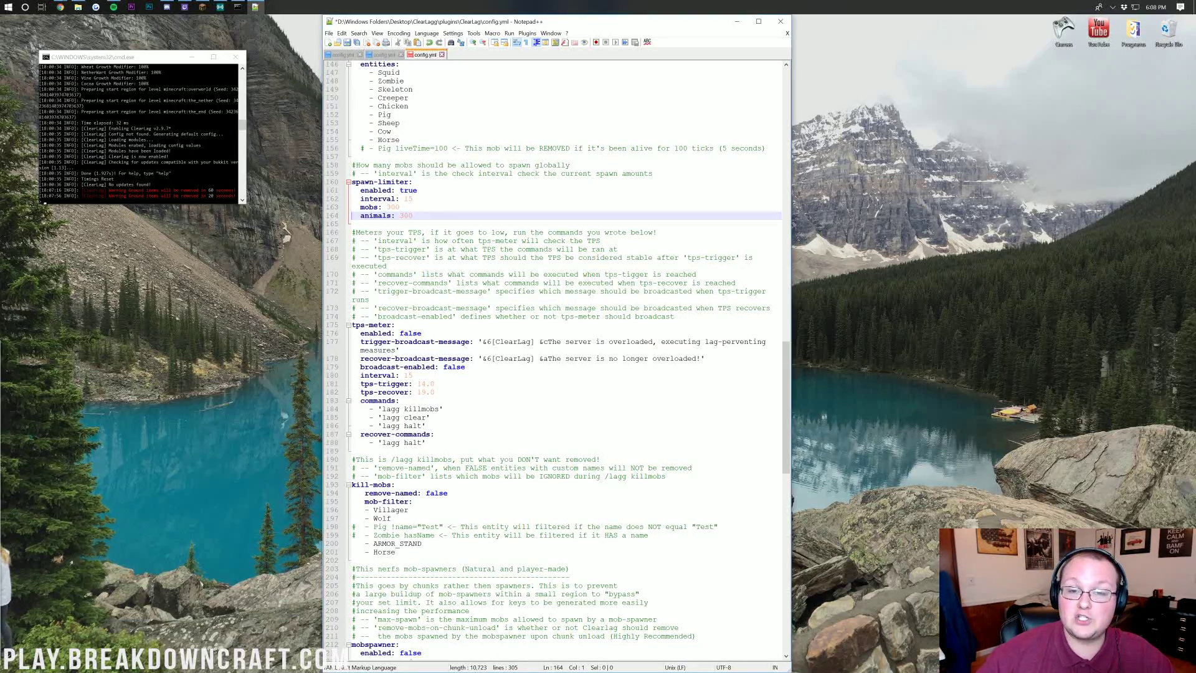
double_click(405, 215)
type("400")
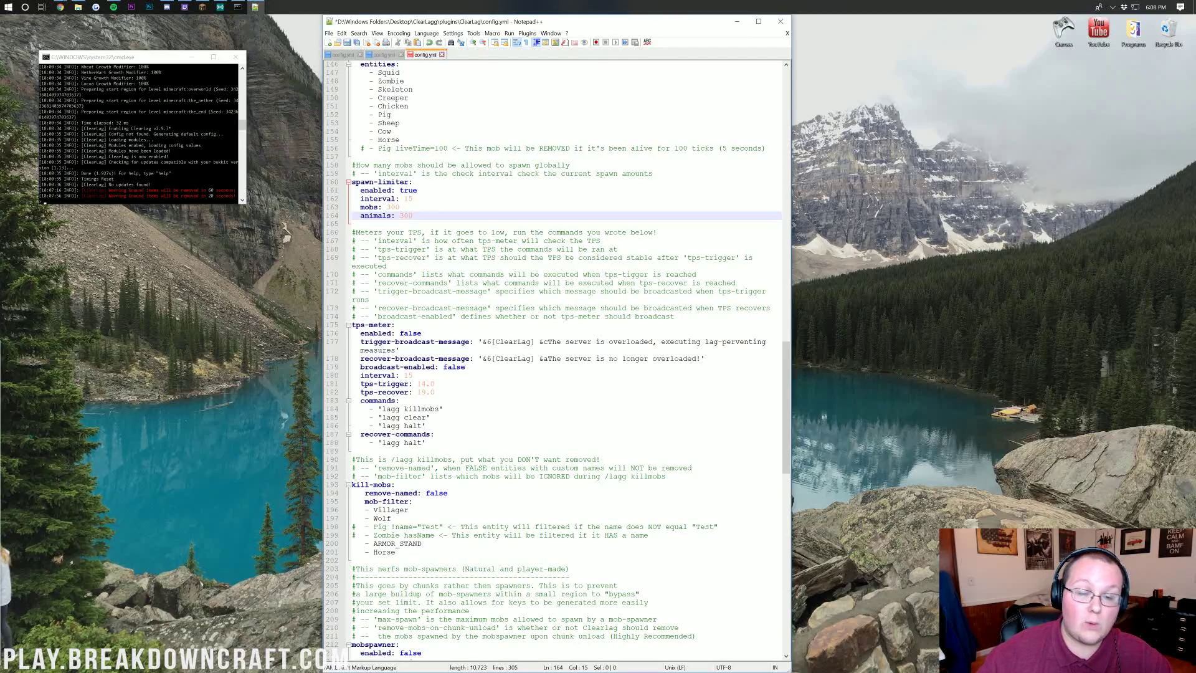
key("shift+Left")
key("shift+Left")
key("shift+Left")
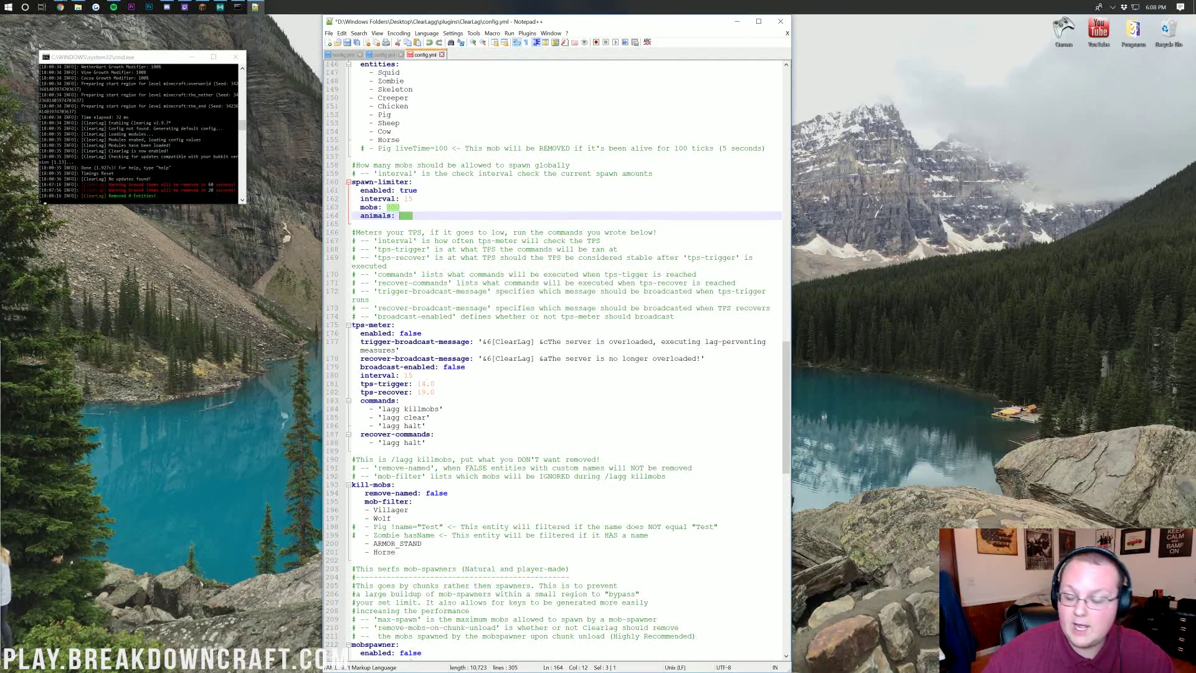
type("10000")
key("Up")
key("shift+Left")
key("shift+Left")
key("shift+Left")
type("5000")
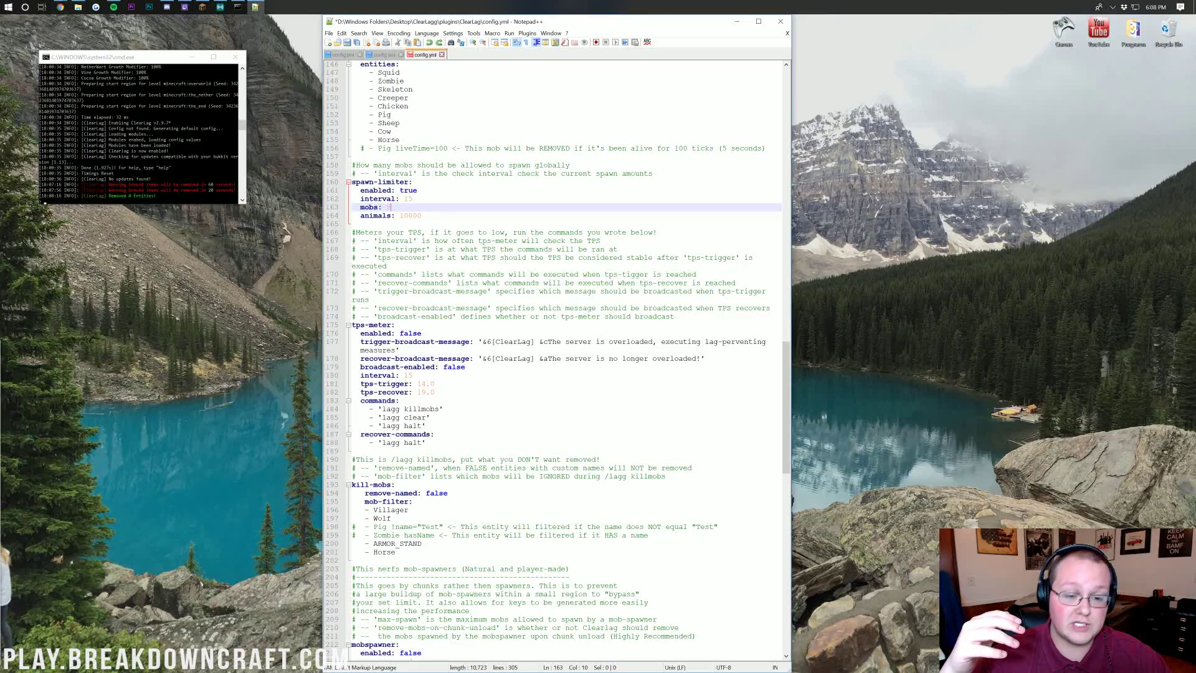
Restore the spawn-limiter's mobs and animals limits to 300.
type("00")
key("Down")
key("End")
key("BackSpace")
key("BackSpace")
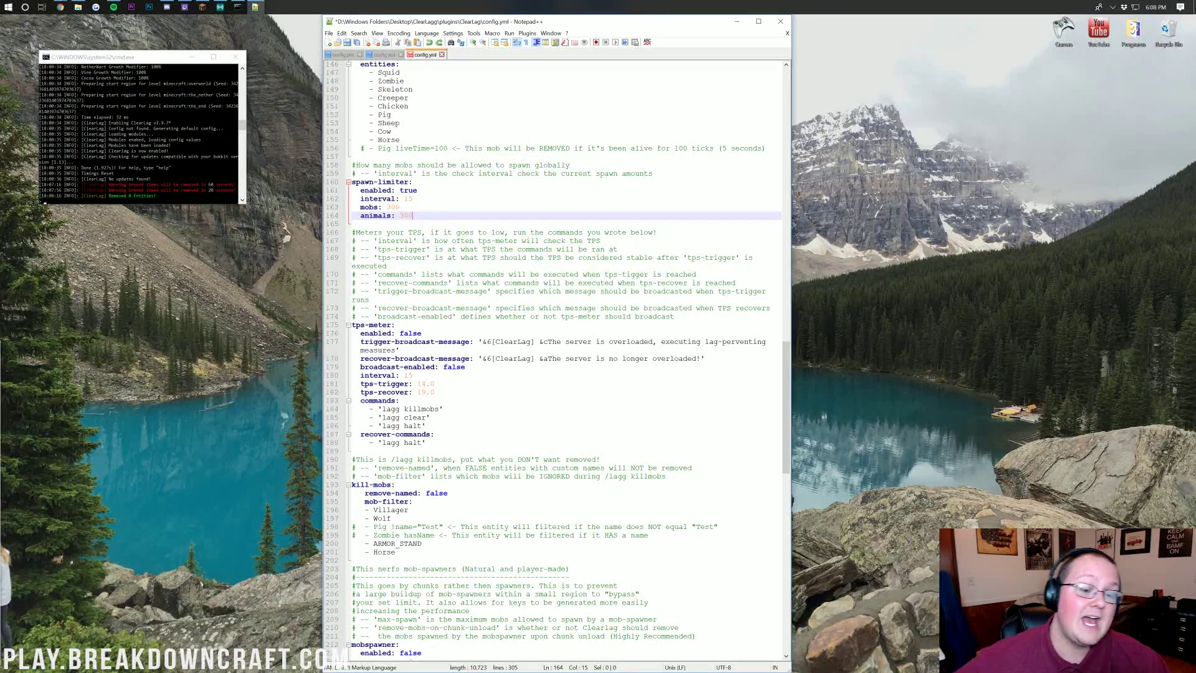
Look back over the earlier config sections and examine the tps-meter settings, including its interval.
scroll(554, 362, "up", 19)
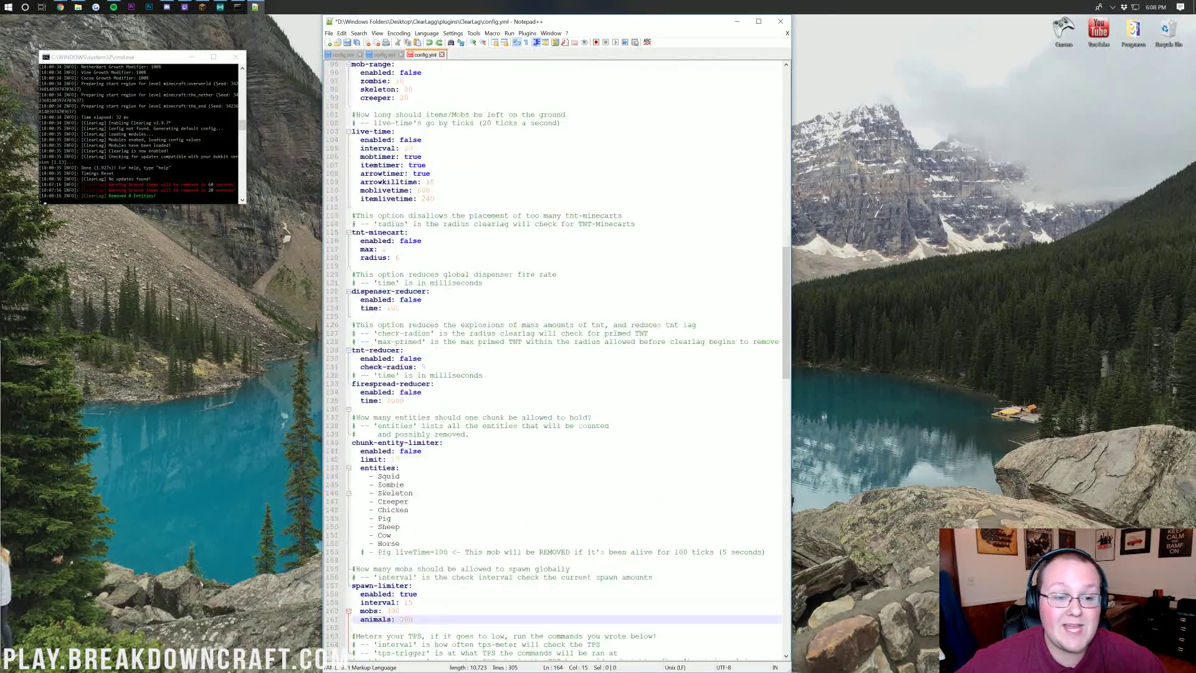
scroll(554, 361, "up", 18)
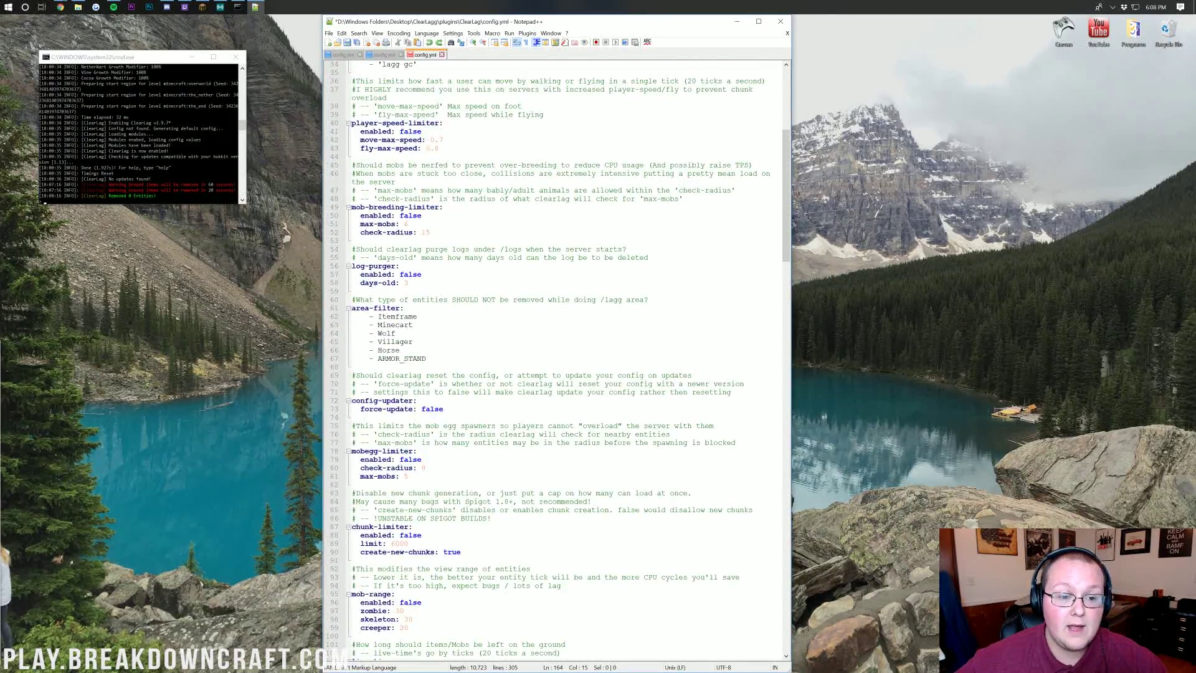
scroll(554, 361, "up", 11)
key("End")
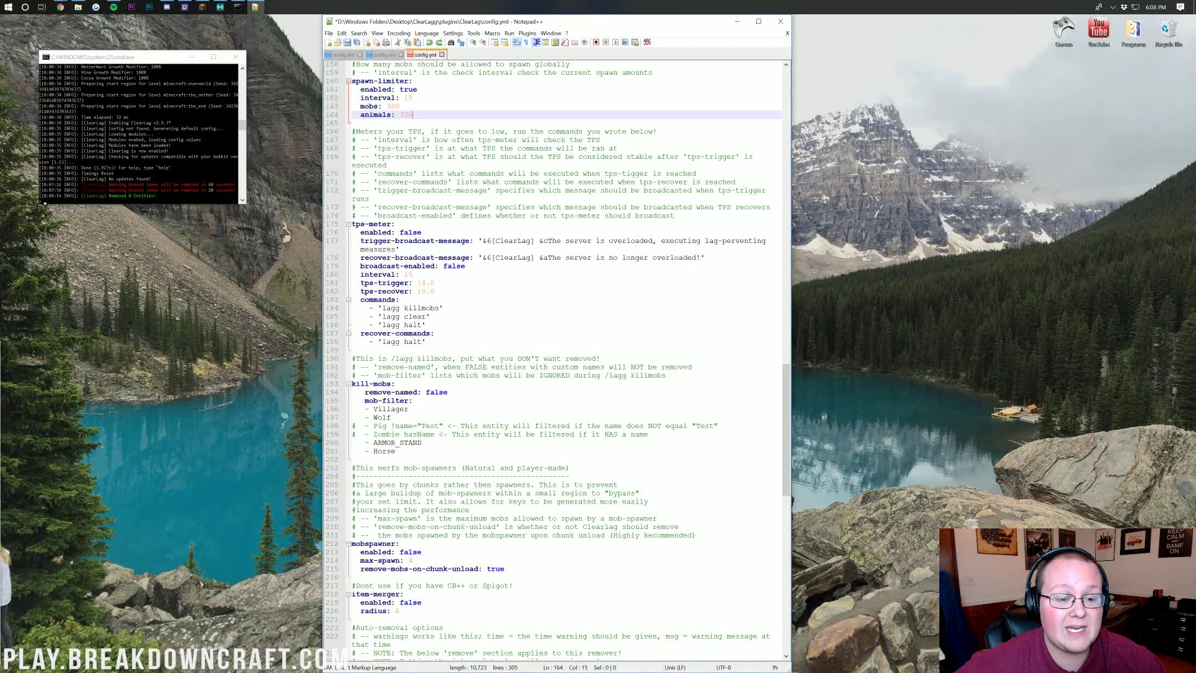
double_click(408, 274)
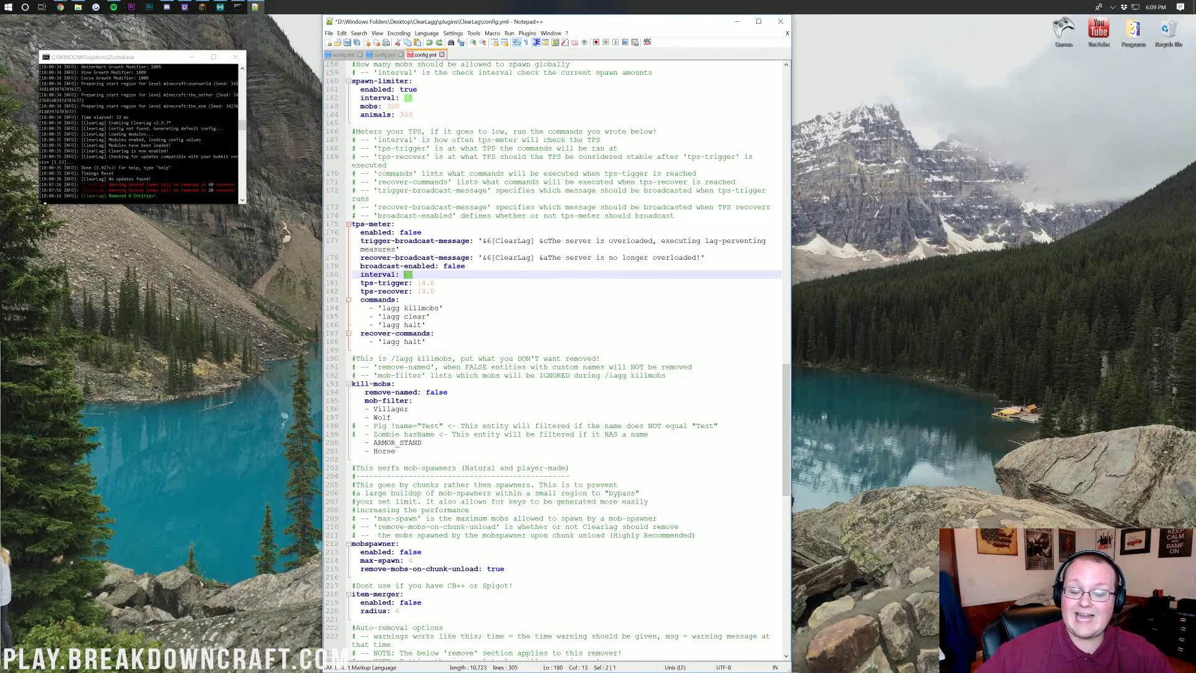
Review the kill-mobs section, including remove-named and the mobs listed under mob-filter.
scroll(555, 355, "down", 5)
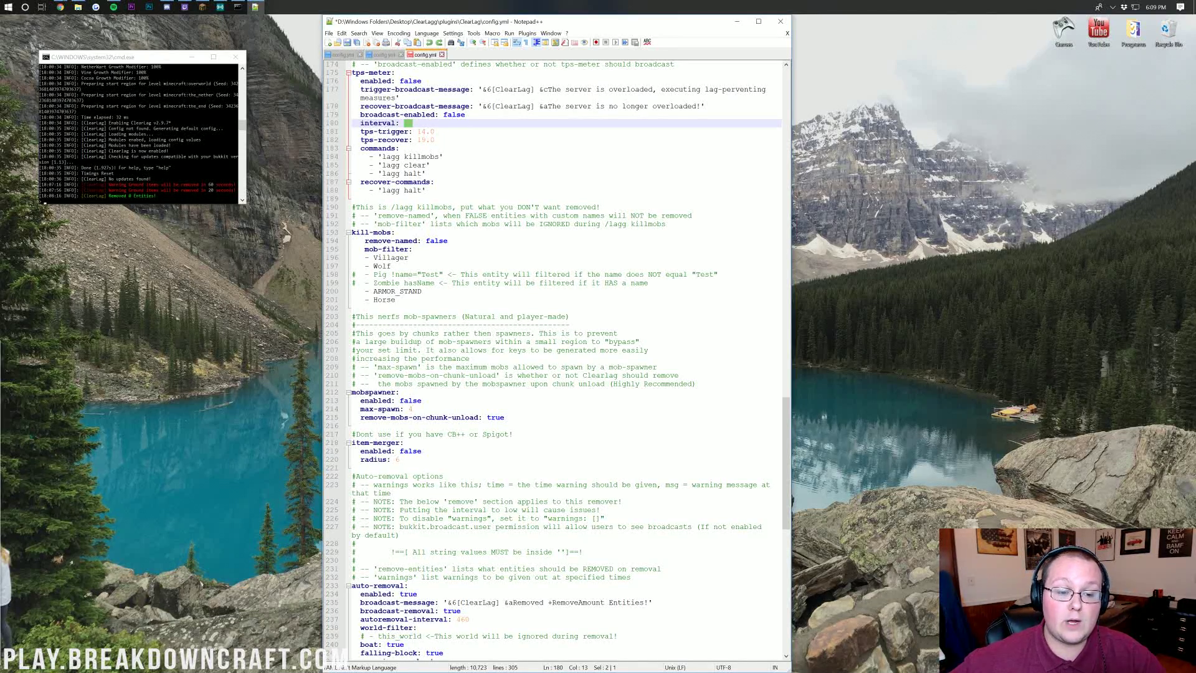
left_click_drag(448, 241, 403, 241)
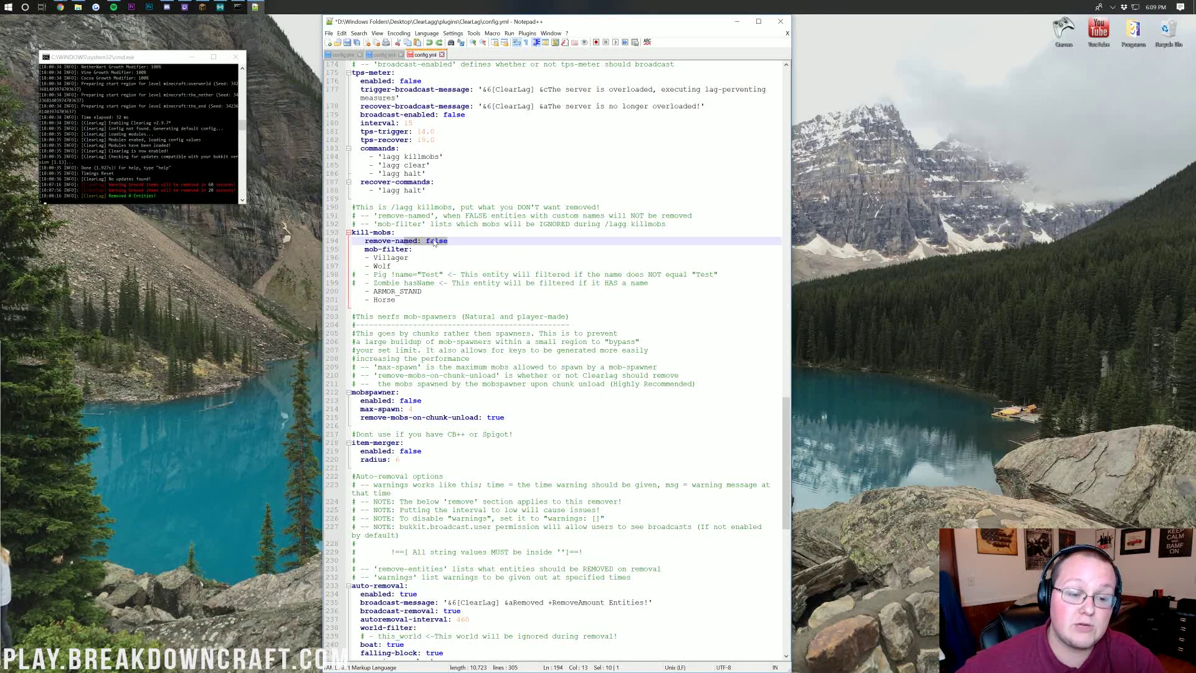
left_click(409, 249)
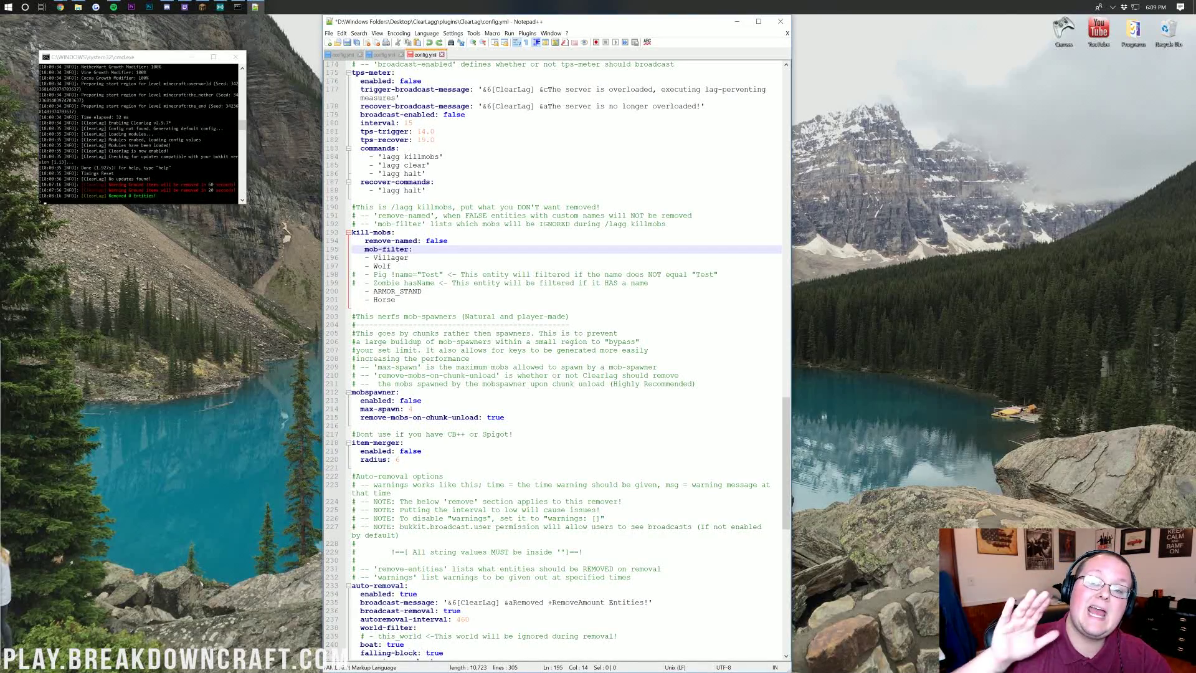
key("Down")
key("Down")
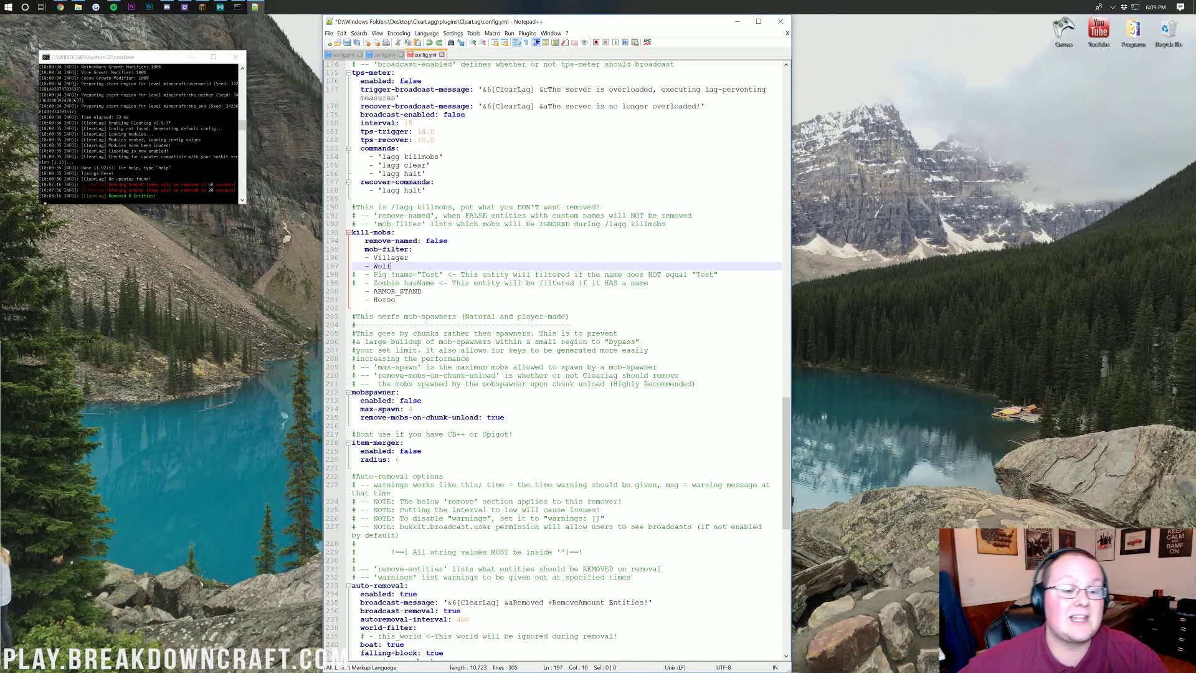
Review the mobspawner section, including max-spawn and remove-mobs-on-chunk-unload.
scroll(557, 361, "down", 6)
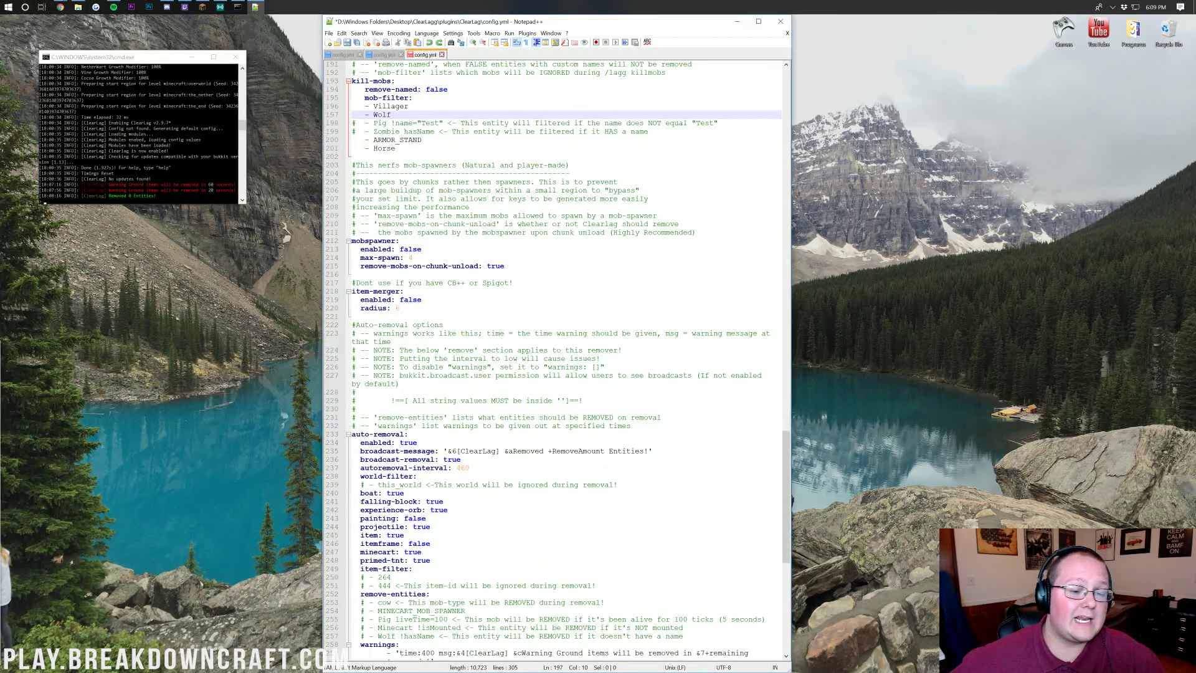
left_click(413, 257)
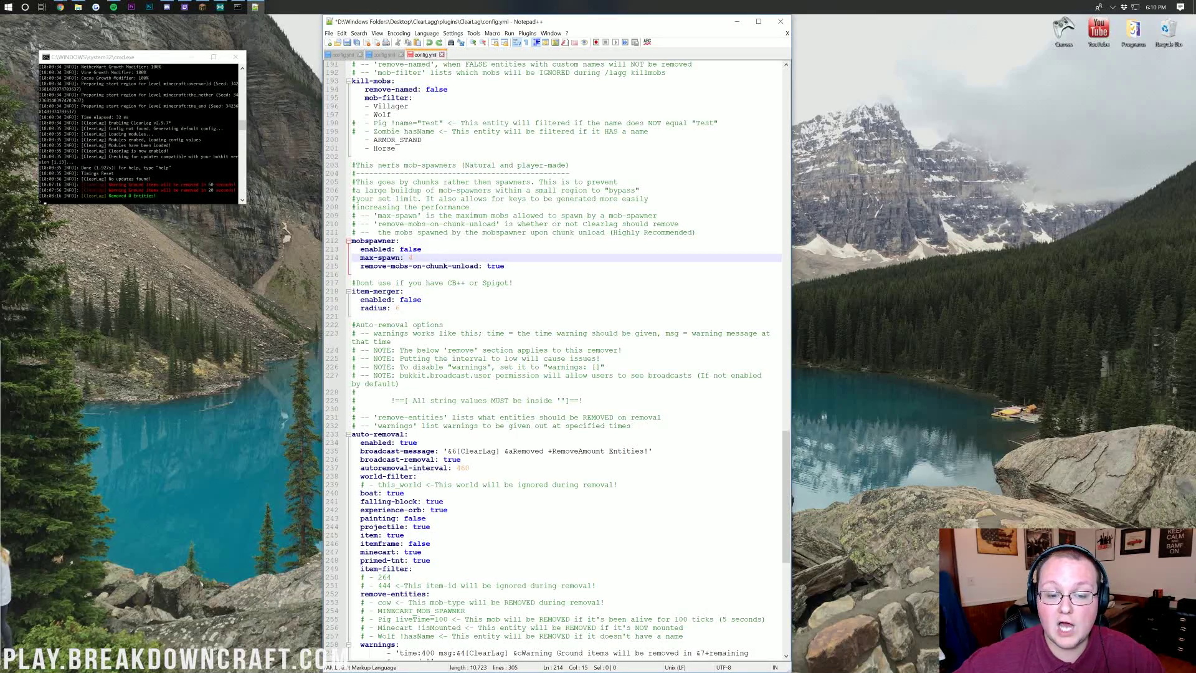
double_click(495, 266)
left_click(492, 266)
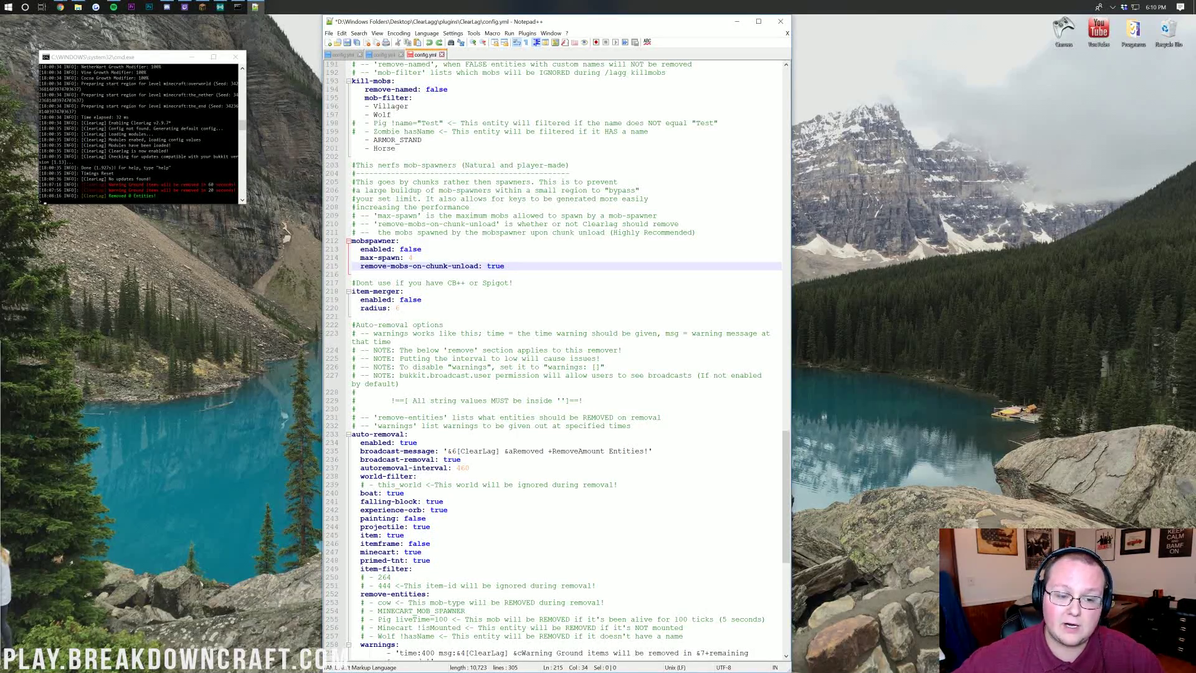
left_click_drag(400, 241, 396, 241)
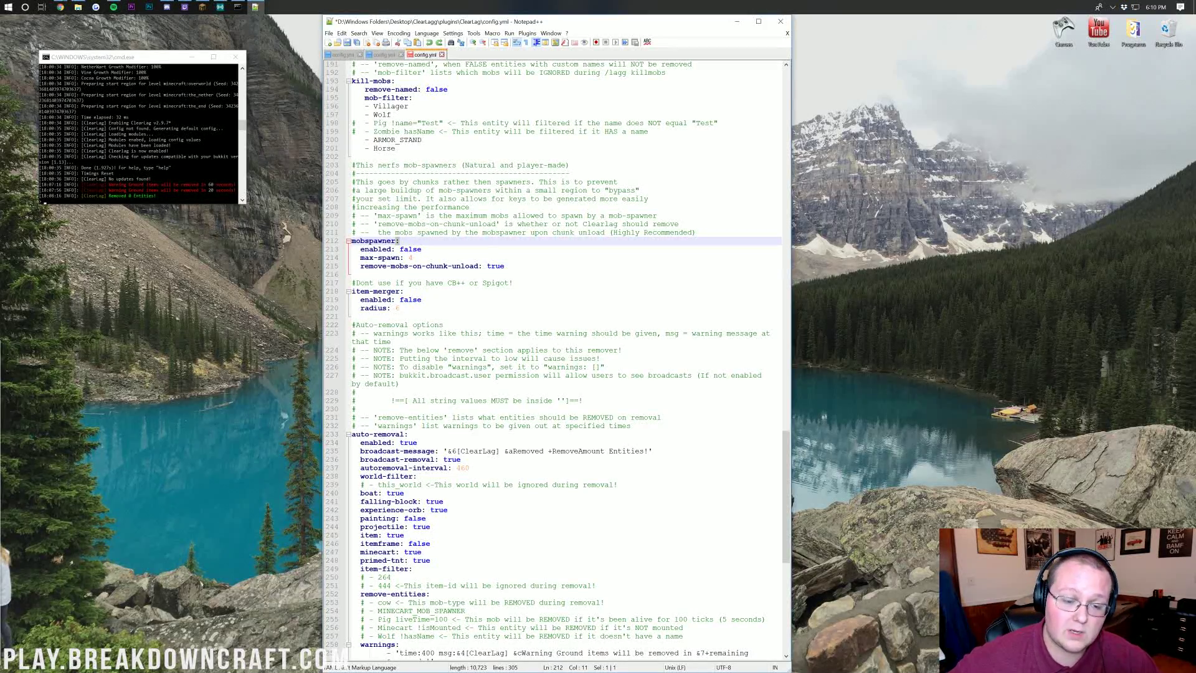
Review the item-merger section and its comment about CB++ and Spigot.
scroll(558, 359, "down", 3)
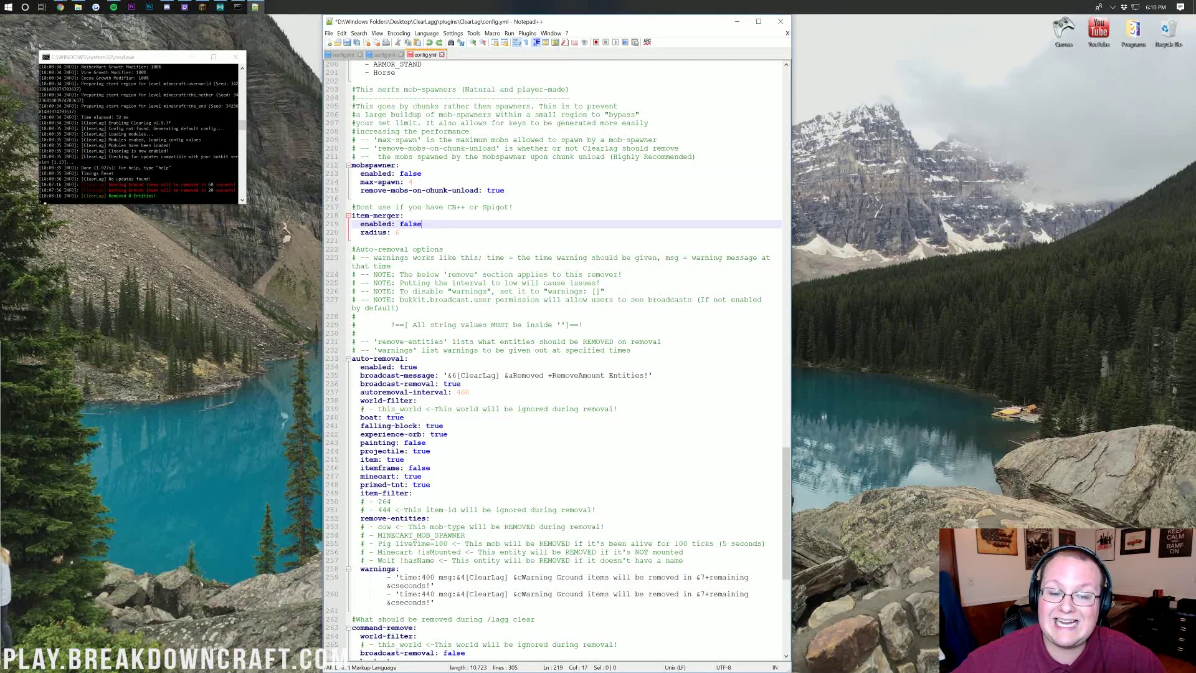
left_click(353, 241)
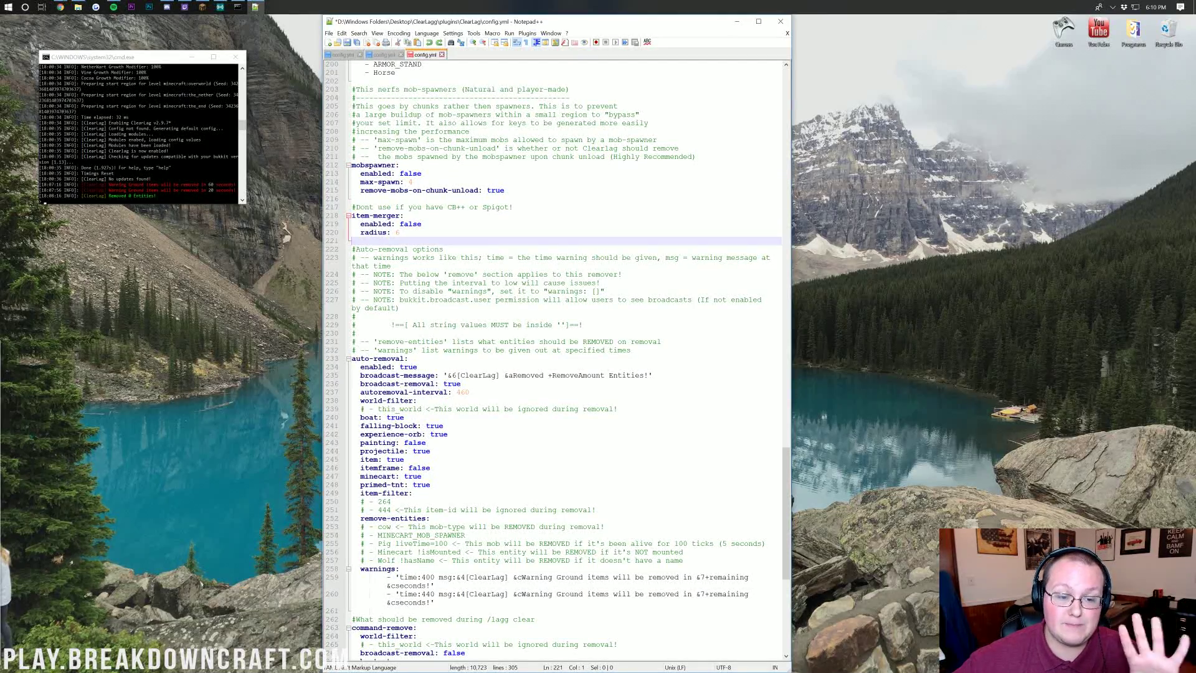
left_click(469, 207)
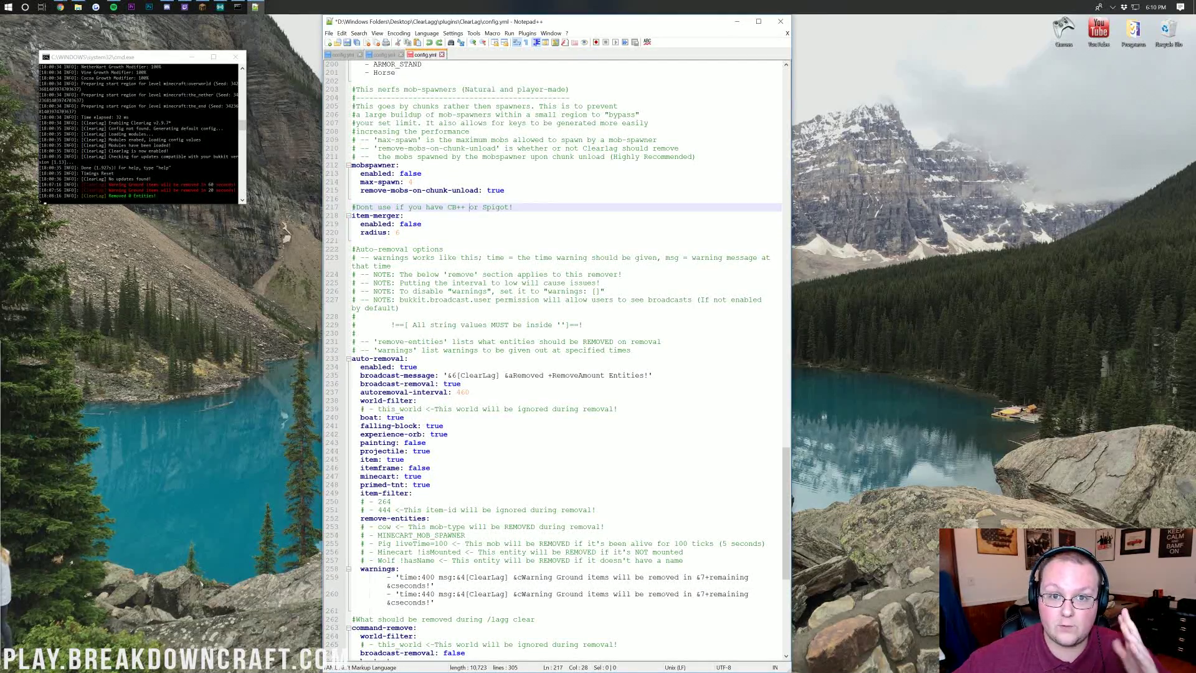
Read through the auto-removal options comments covering warnings, the removal interval and broadcast permissions.
scroll(469, 207, "down", 3)
scroll(558, 360, "down", 6)
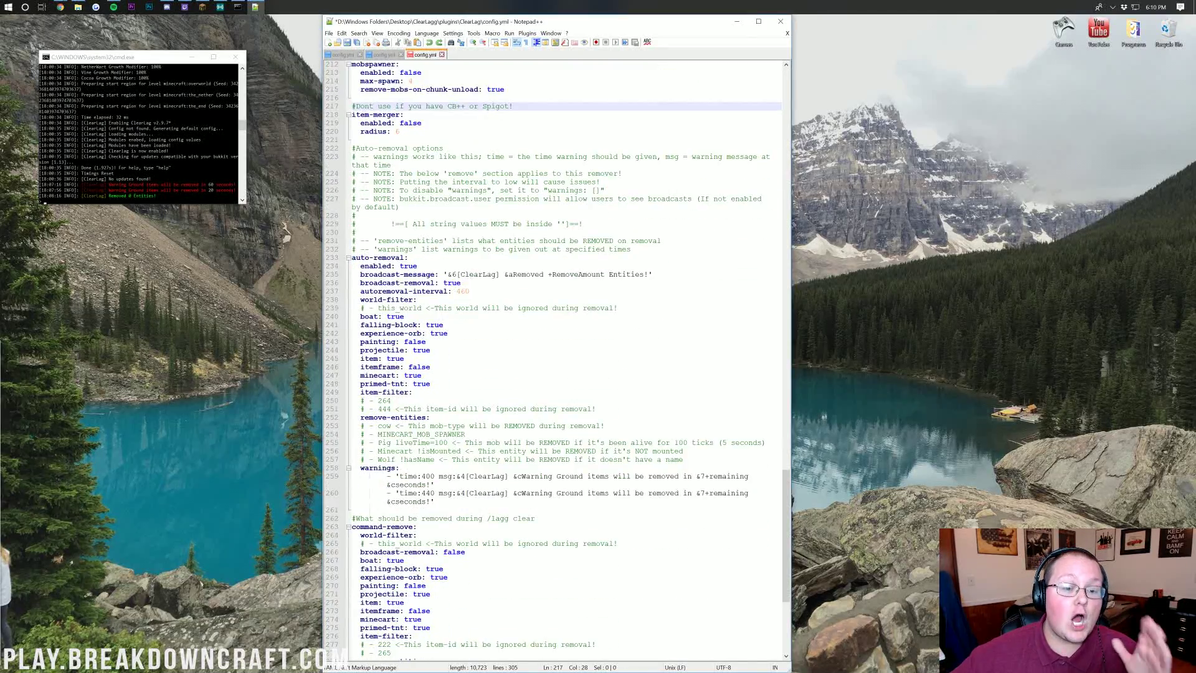
scroll(558, 361, "up", 5)
scroll(414, 416, "down", 1)
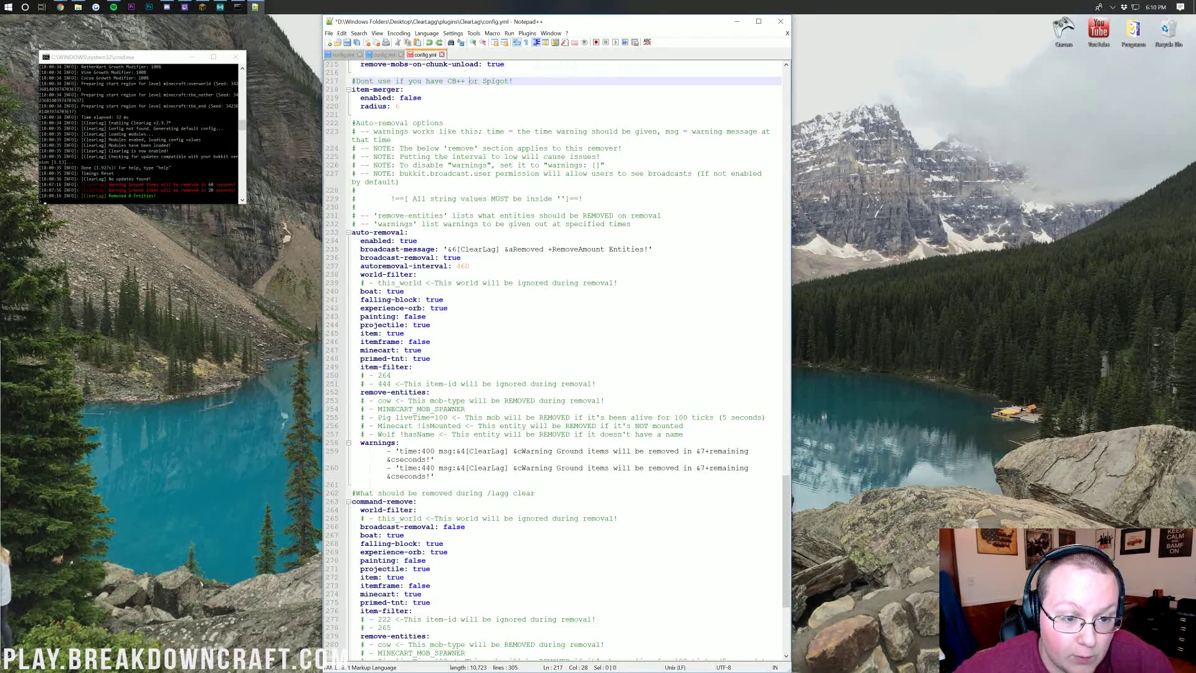
left_click_drag(352, 122, 435, 257)
scroll(593, 326, "up", 7)
left_click(564, 283)
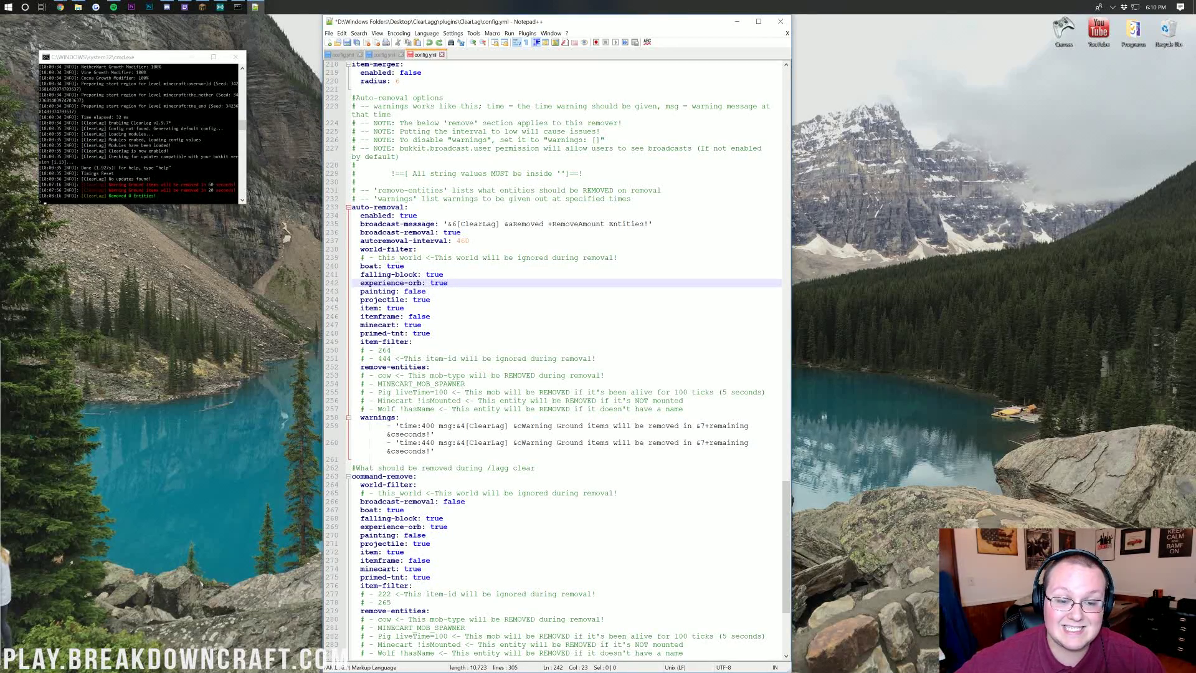
Examine the auto-removal section's enabled, broadcast-message and autoremoval-interval settings.
left_click_drag(508, 225, 605, 224)
left_click(417, 216)
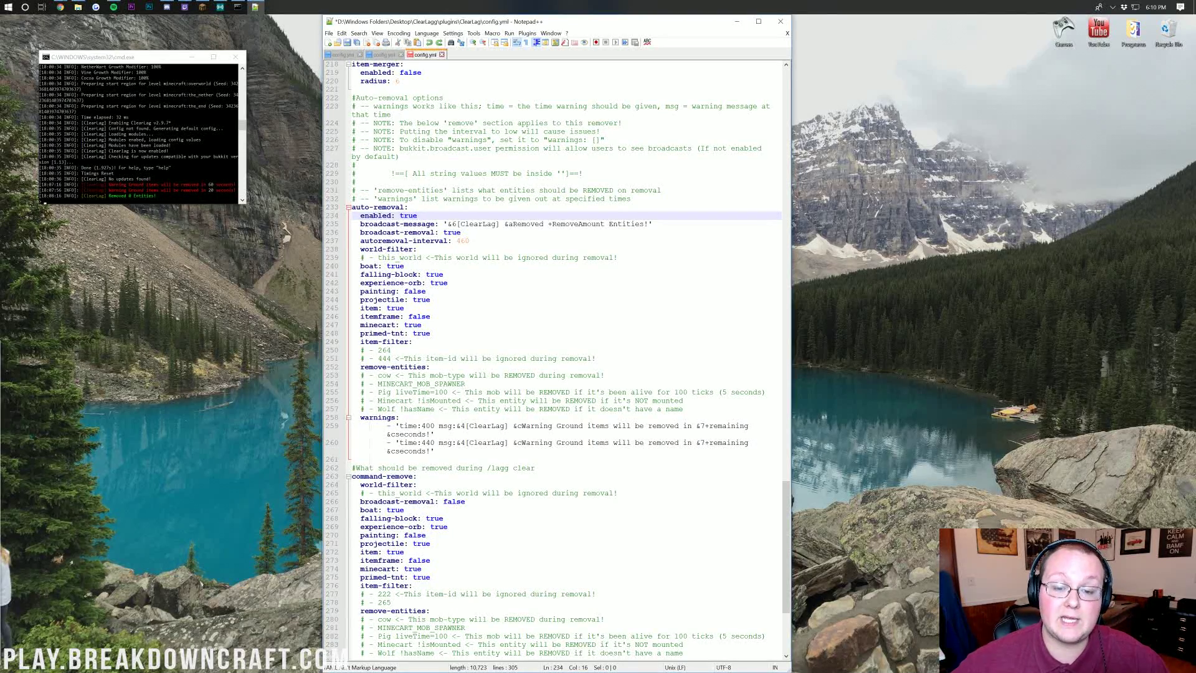
left_click(551, 225)
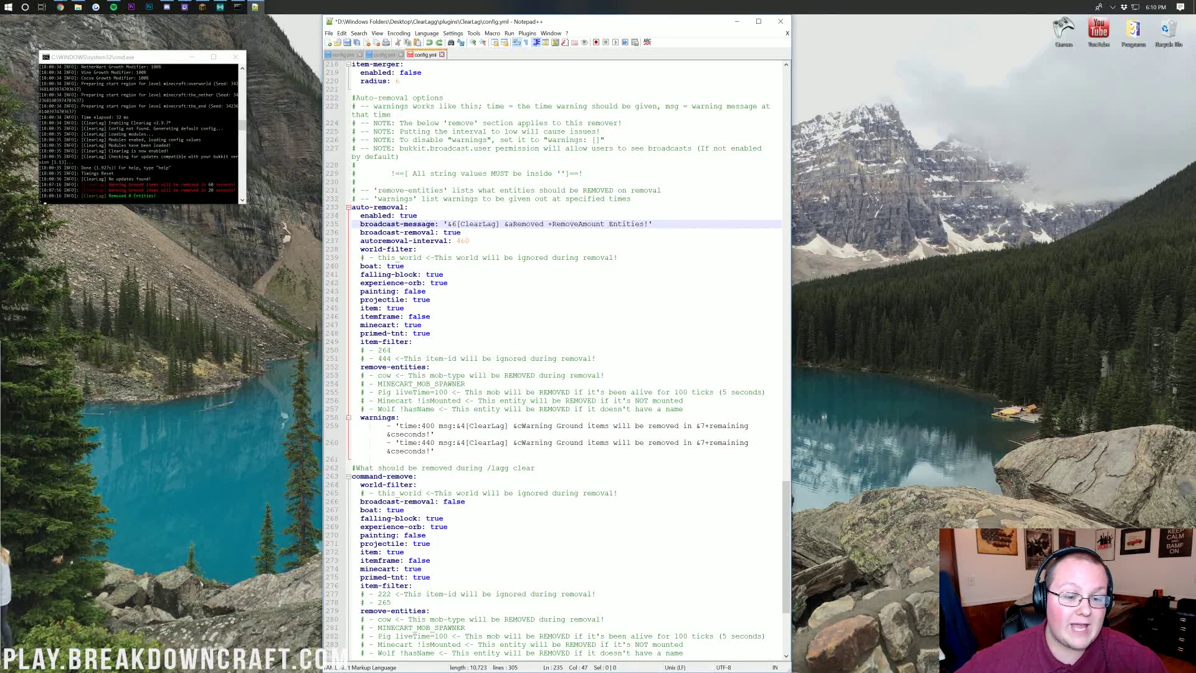
double_click(463, 241)
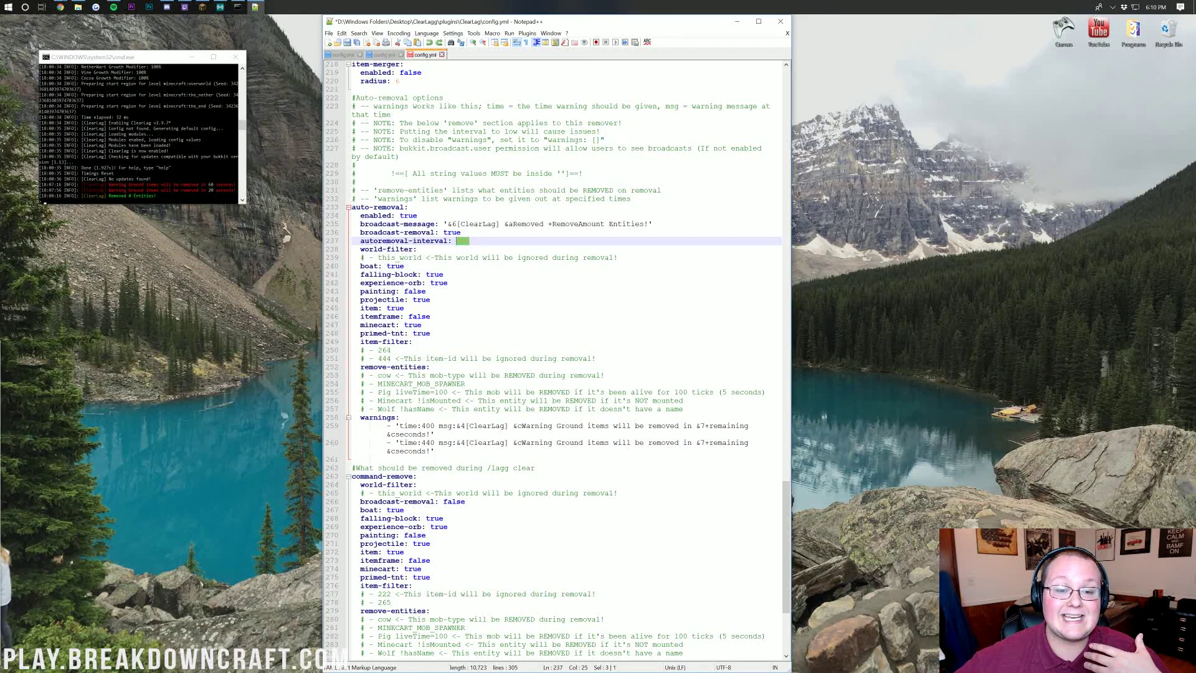
key("End")
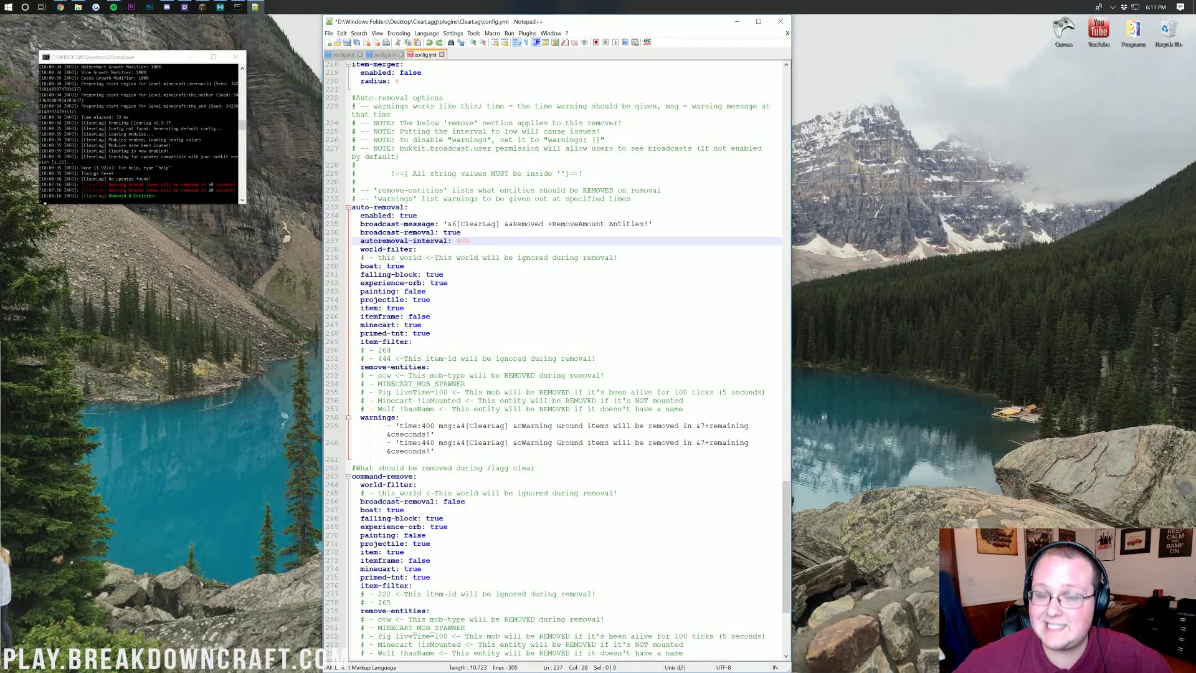
scroll(557, 359, "down", 1)
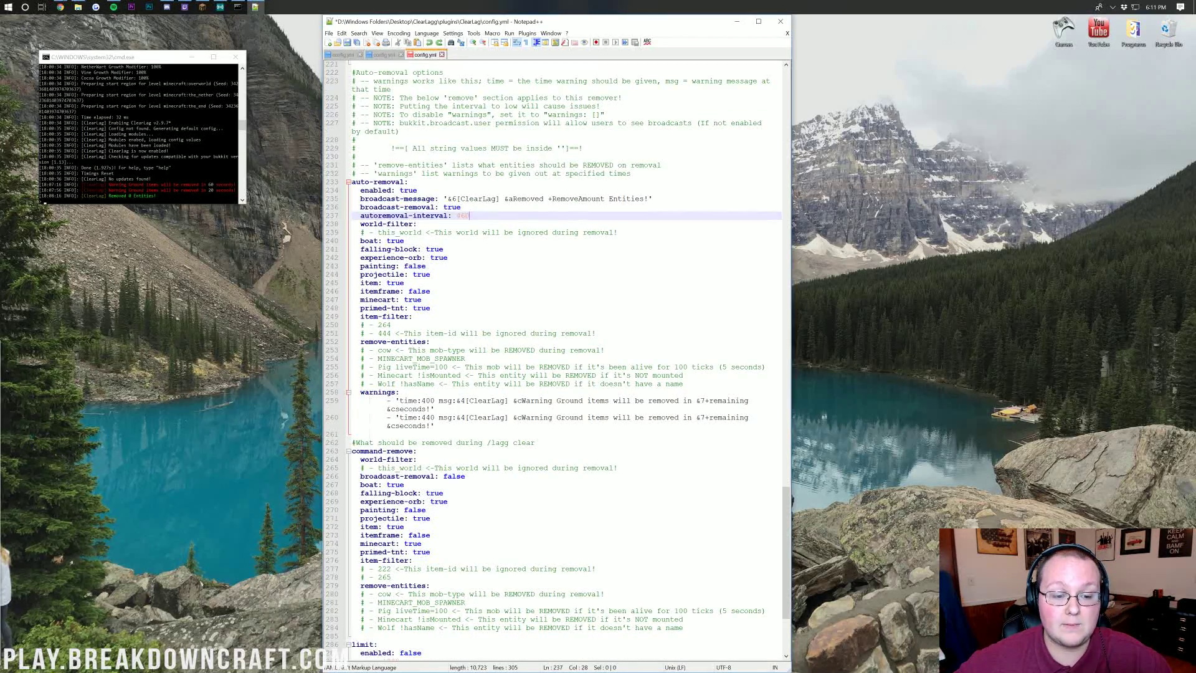
Review the auto-removal world-filter and the removal toggles from boat and falling-block through primed-tnt.
left_click(437, 232)
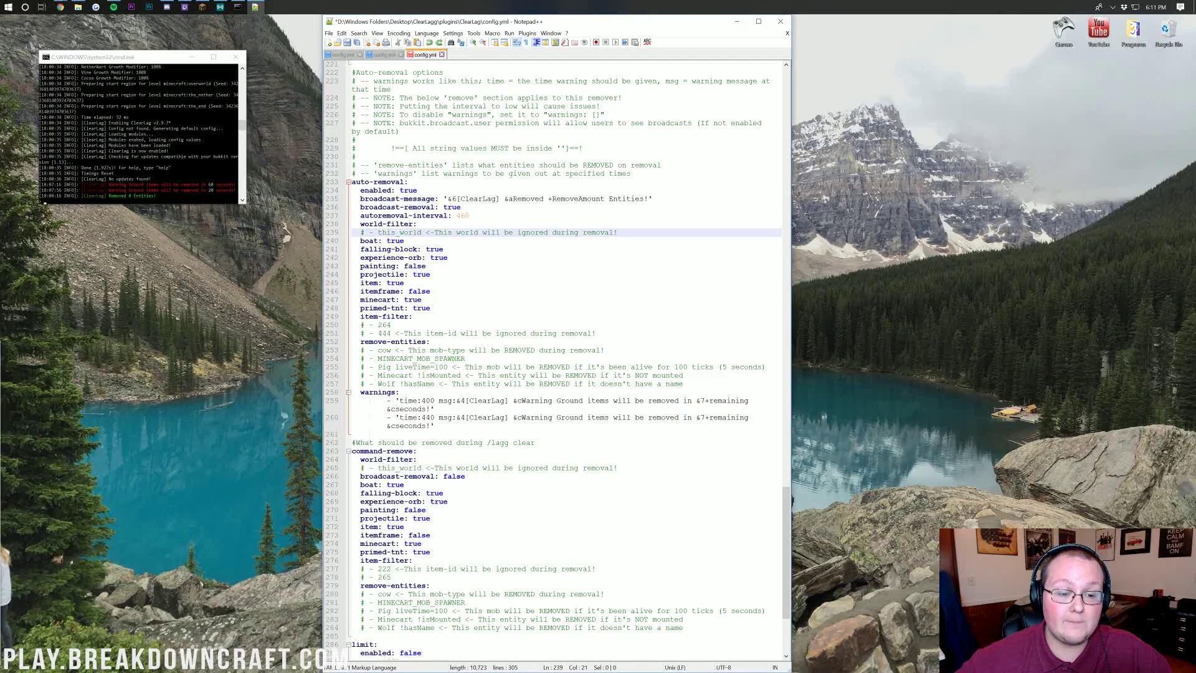
left_click(426, 250)
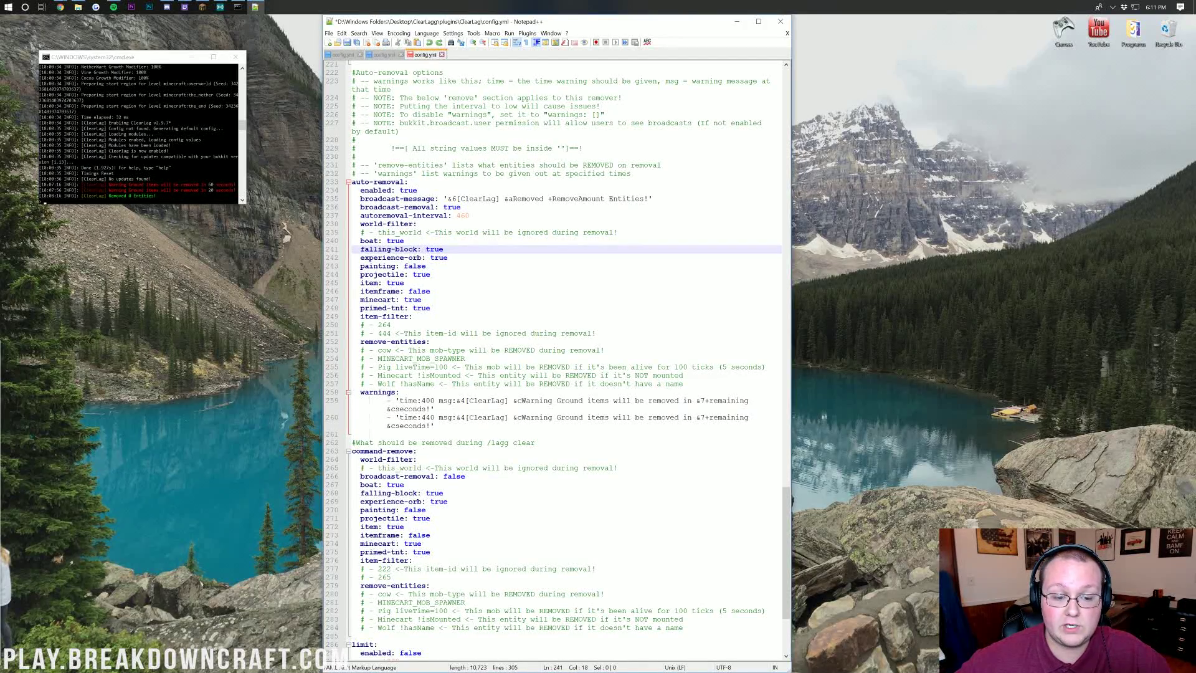
scroll(558, 359, "down", 1)
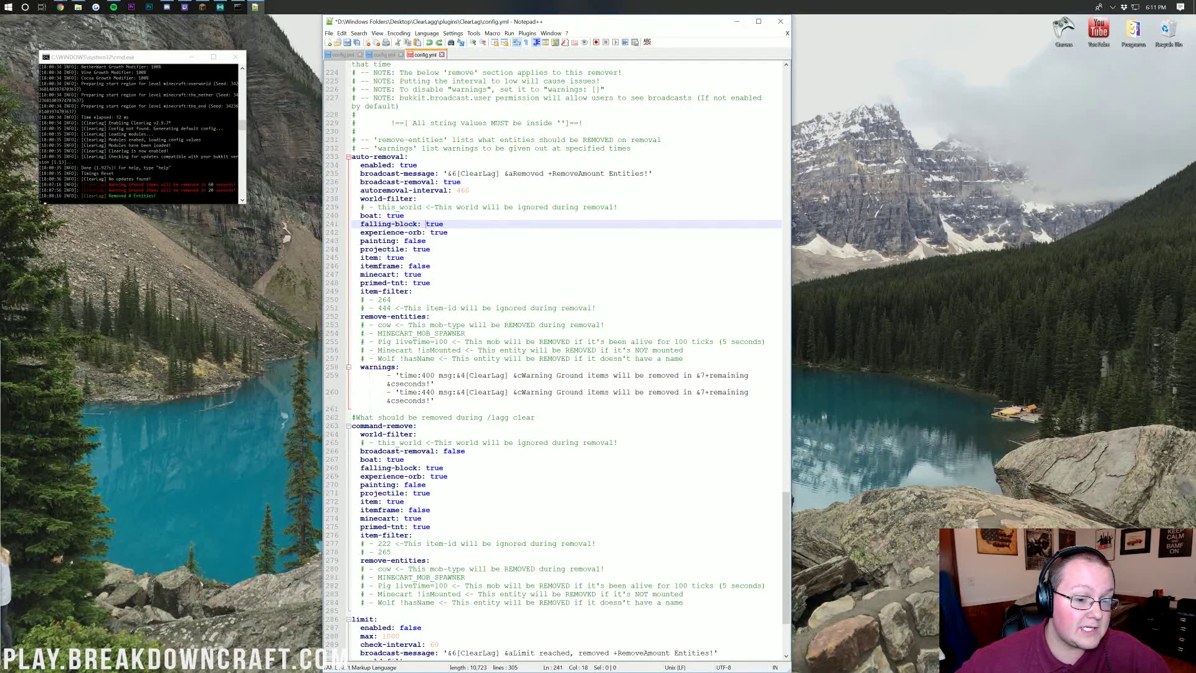
left_click(412, 240)
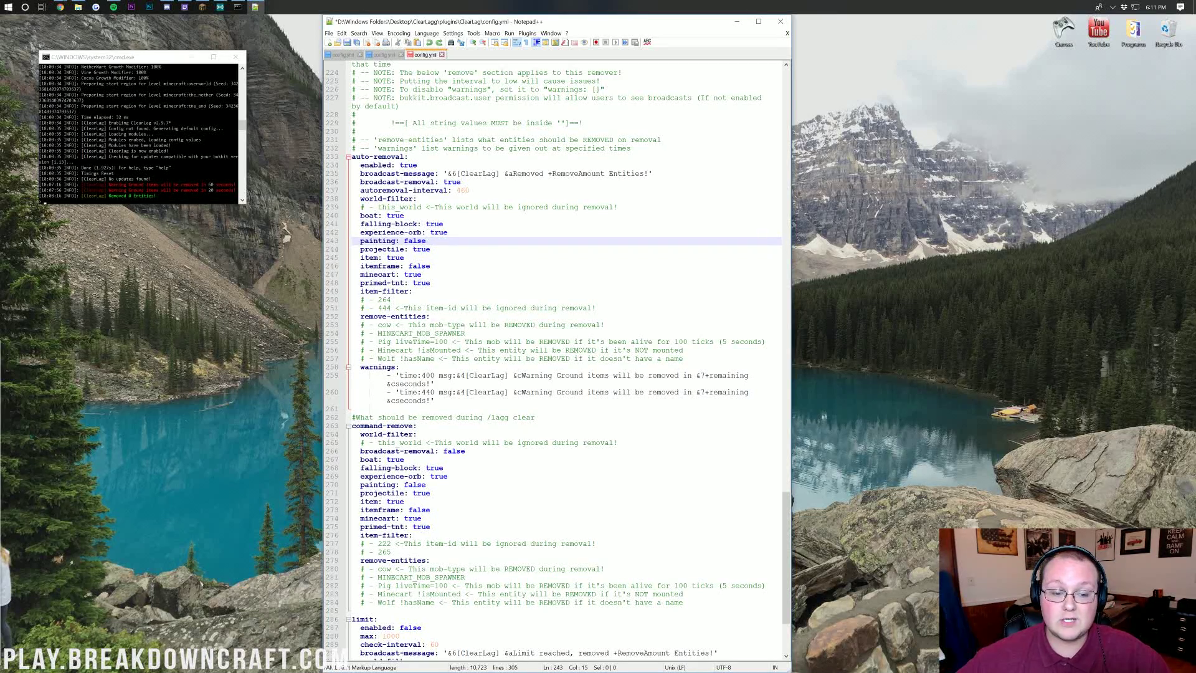
left_click(404, 257)
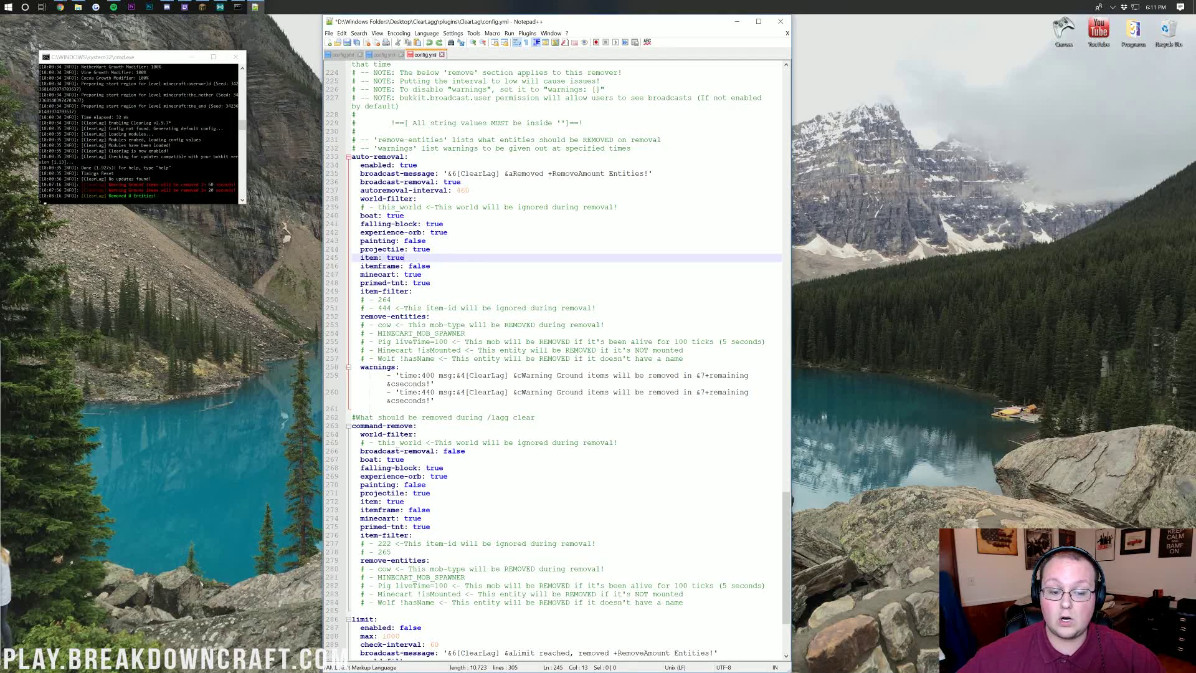
left_click(431, 266)
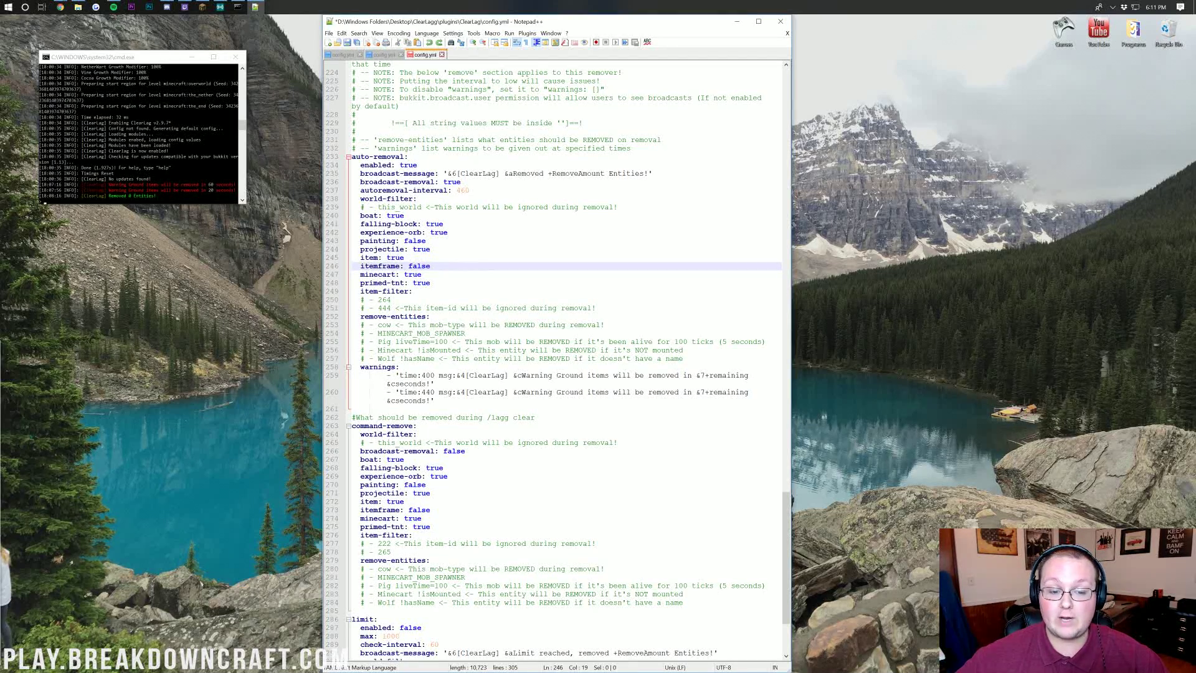
left_click(421, 274)
left_click(430, 283)
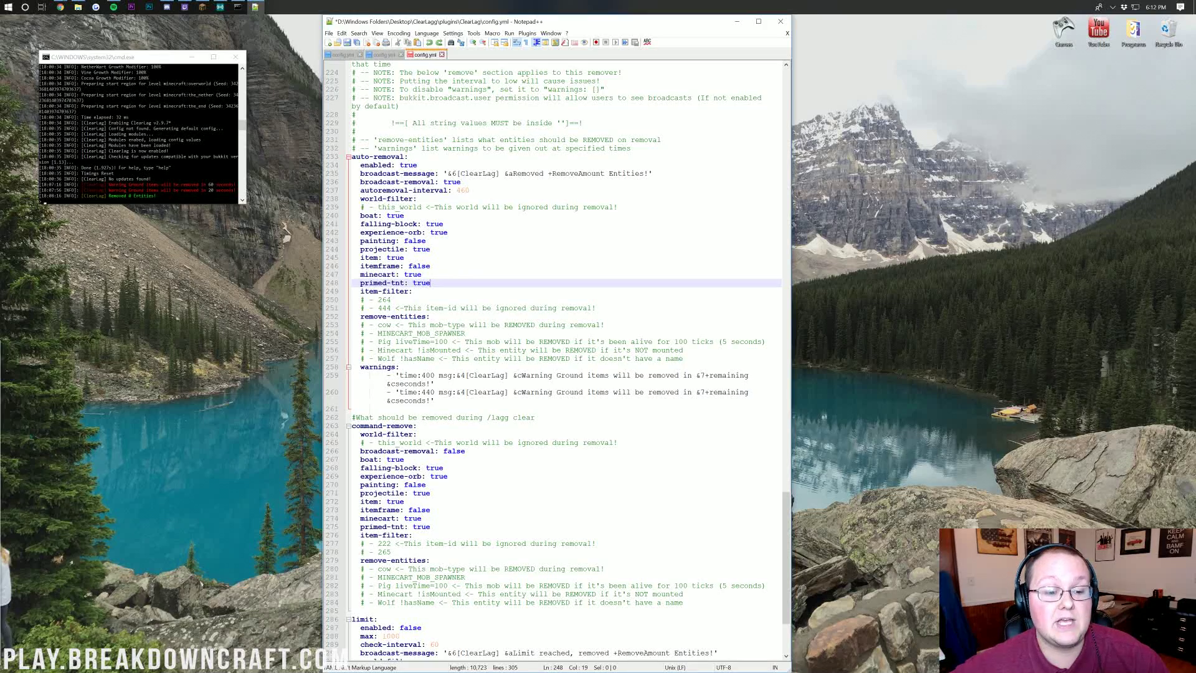
Add a "- diamond_sword" entry under item-filter in the auto-removal section.
left_click(412, 291)
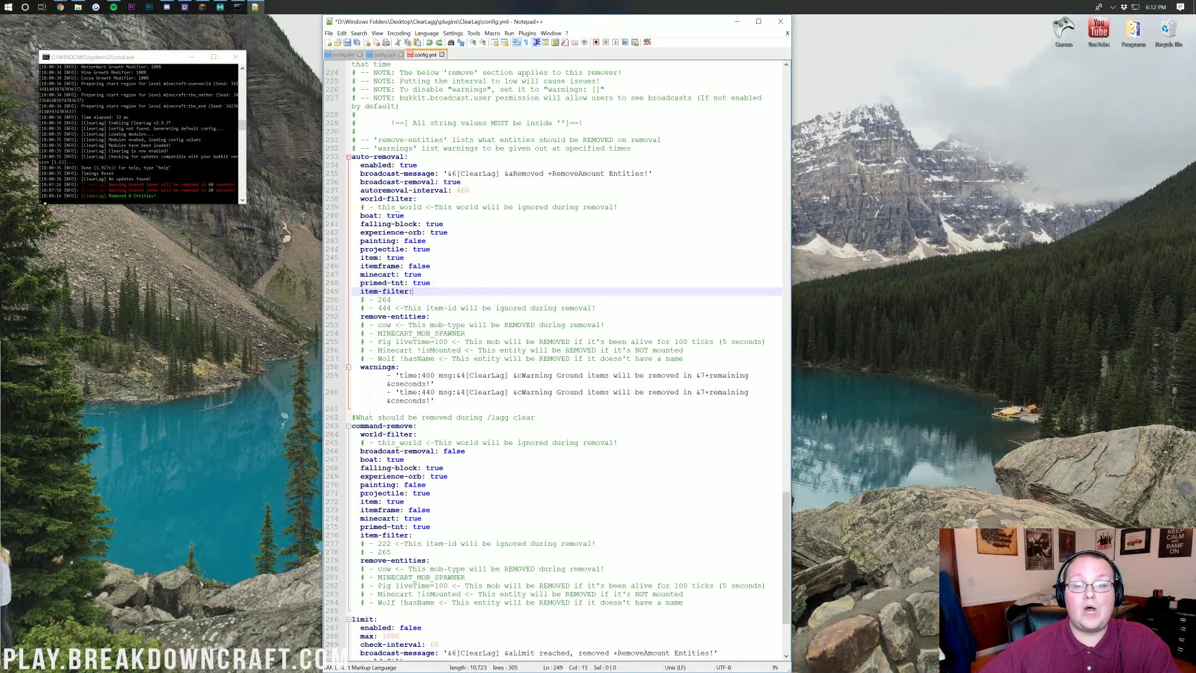
key("Return")
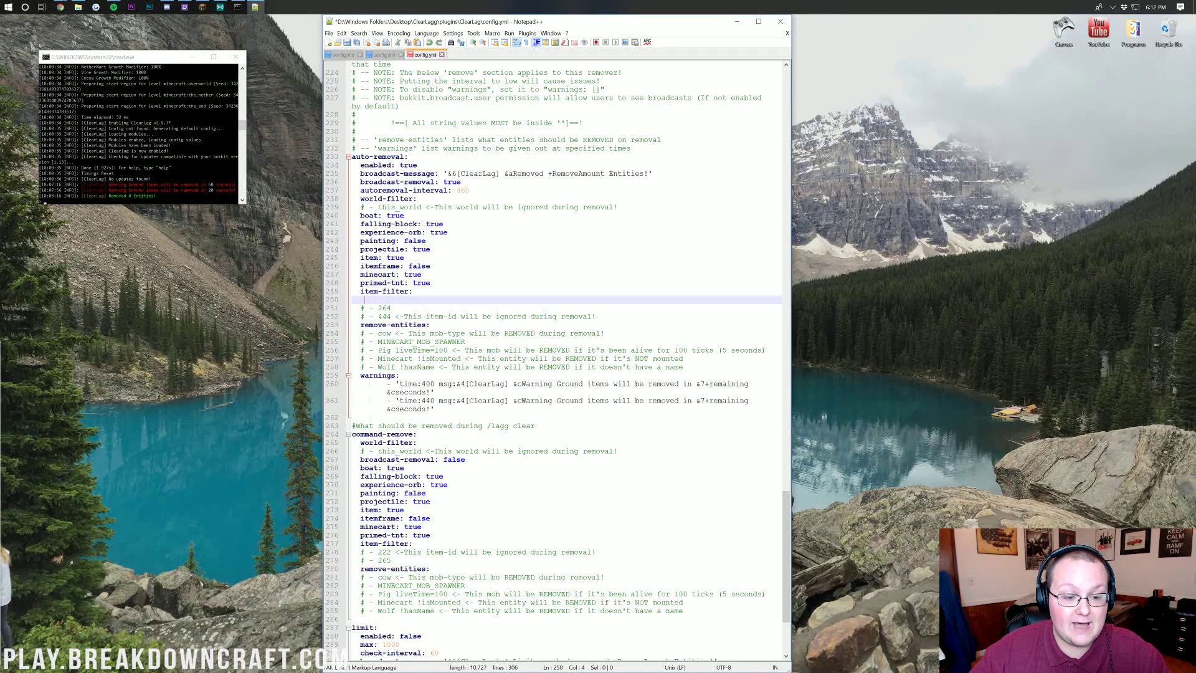
type("- diamond_sword")
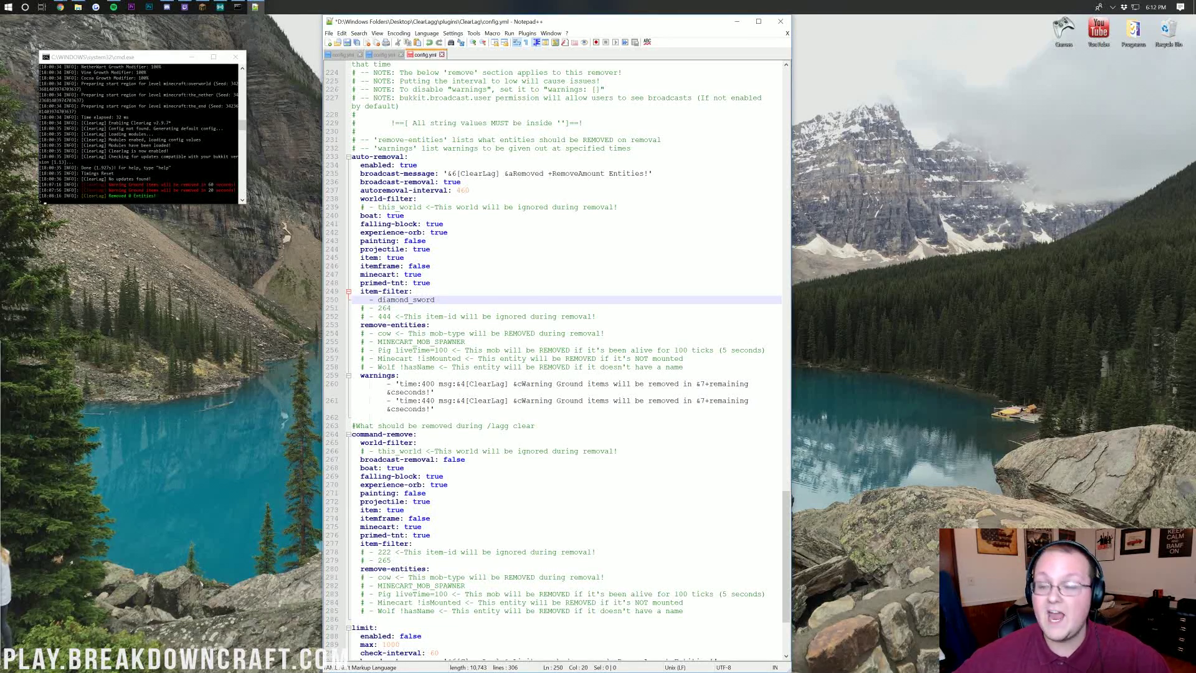
left_click(391, 308)
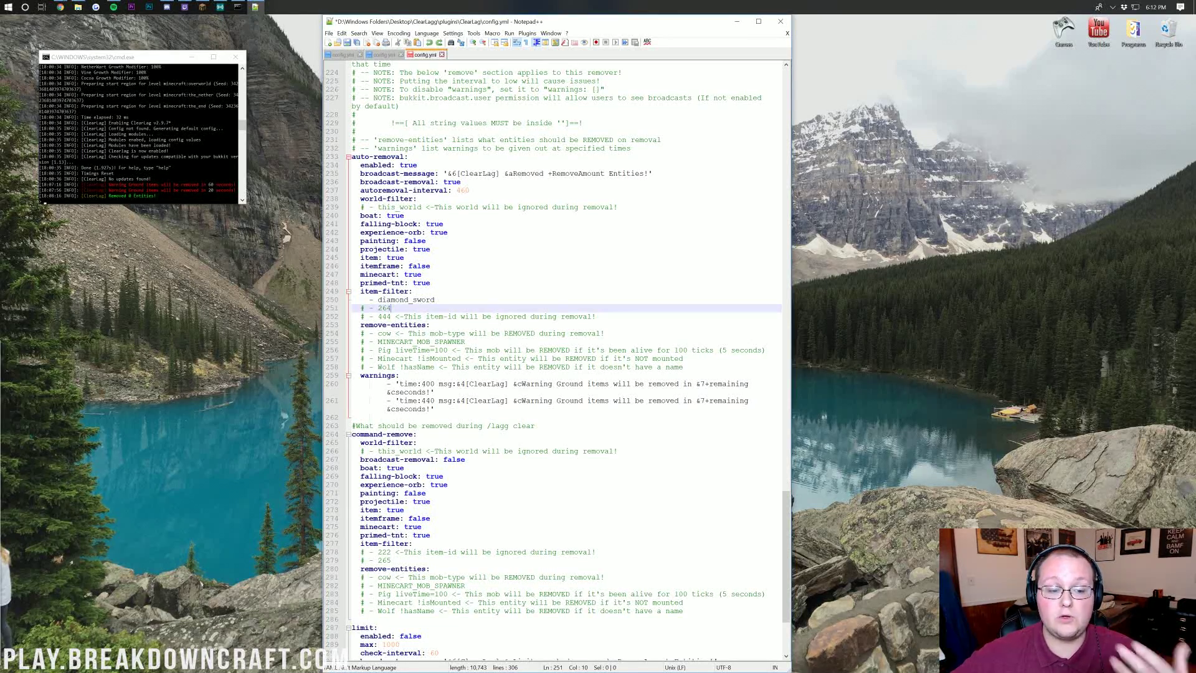
left_click_drag(413, 291, 382, 282)
left_click(399, 307)
Uncomment the cow and Pig liveTime entries under remove-entities in the auto-removal section.
left_click(429, 324)
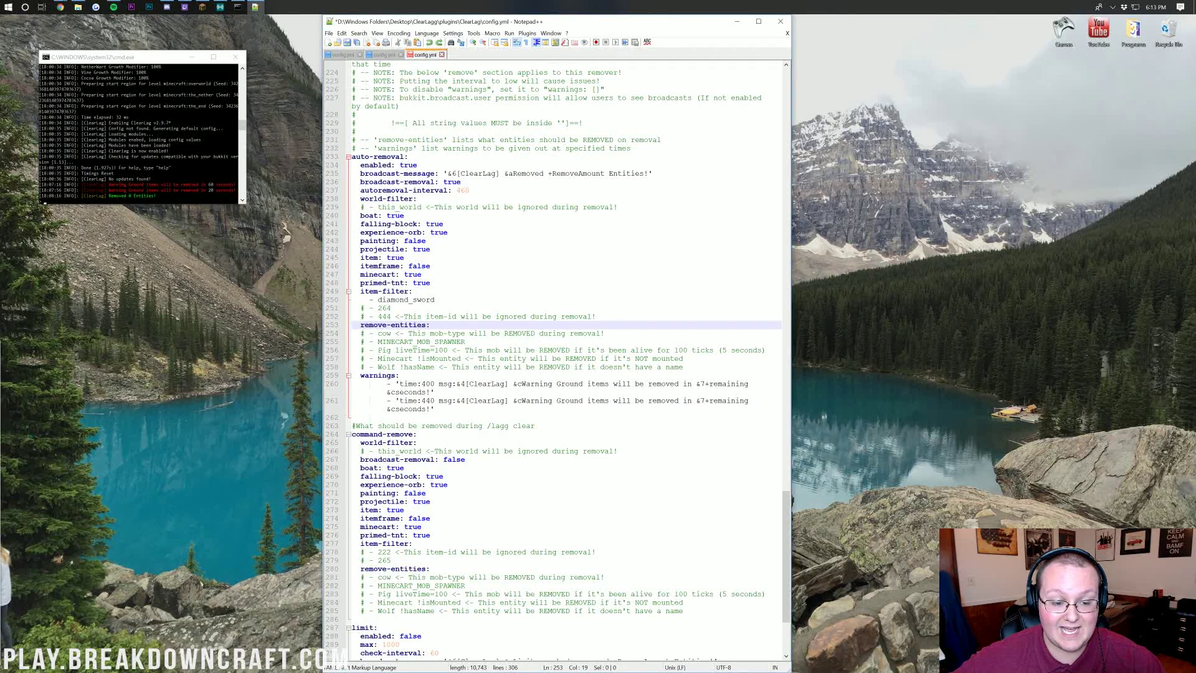
left_click(356, 333)
key("Delete")
key("Delete")
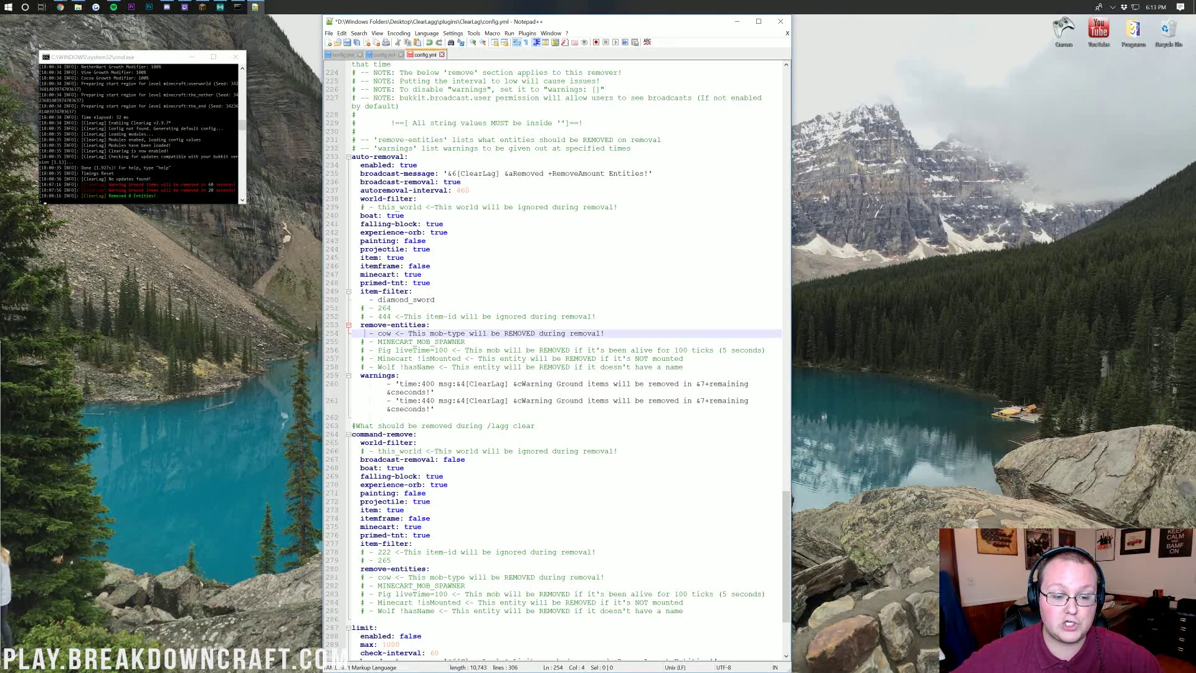
left_click(355, 350)
key("Delete")
key("Delete")
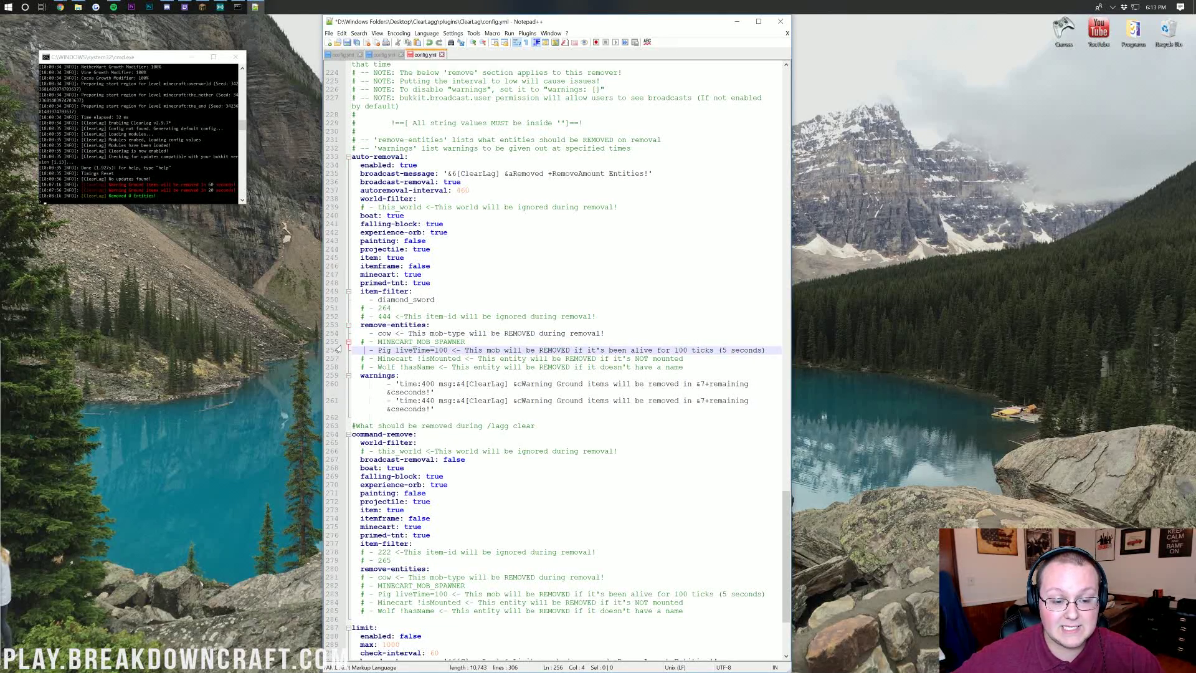
Set the Pig entry's liveTime to 500 under remove-entities in the auto-removal section.
left_click(396, 350)
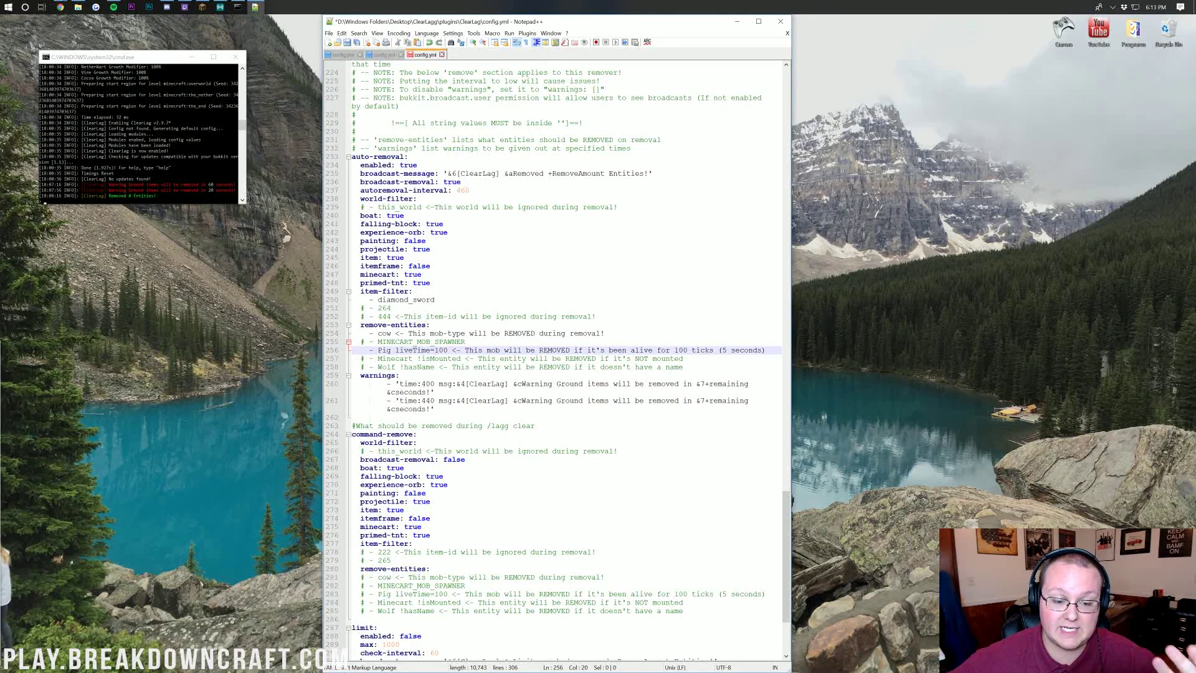
key("shift+Right")
type("5")
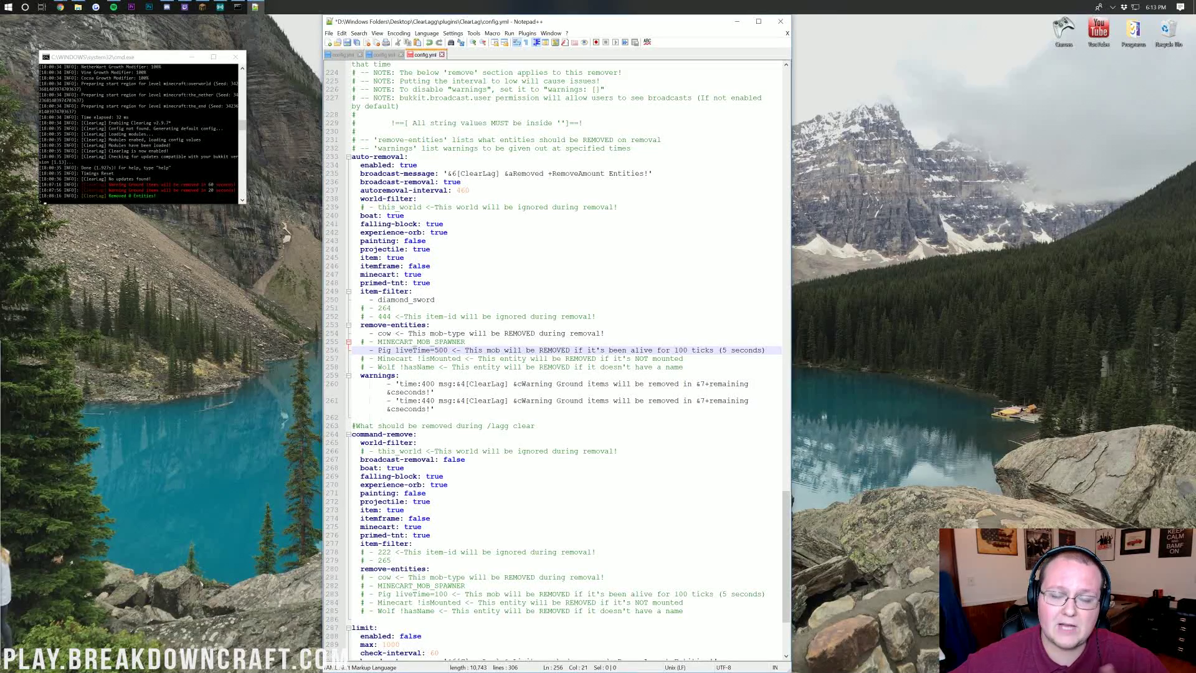
Examine the two timed messages under warnings and compare them with the auto-removal broadcast-message.
scroll(554, 359, "down", 2)
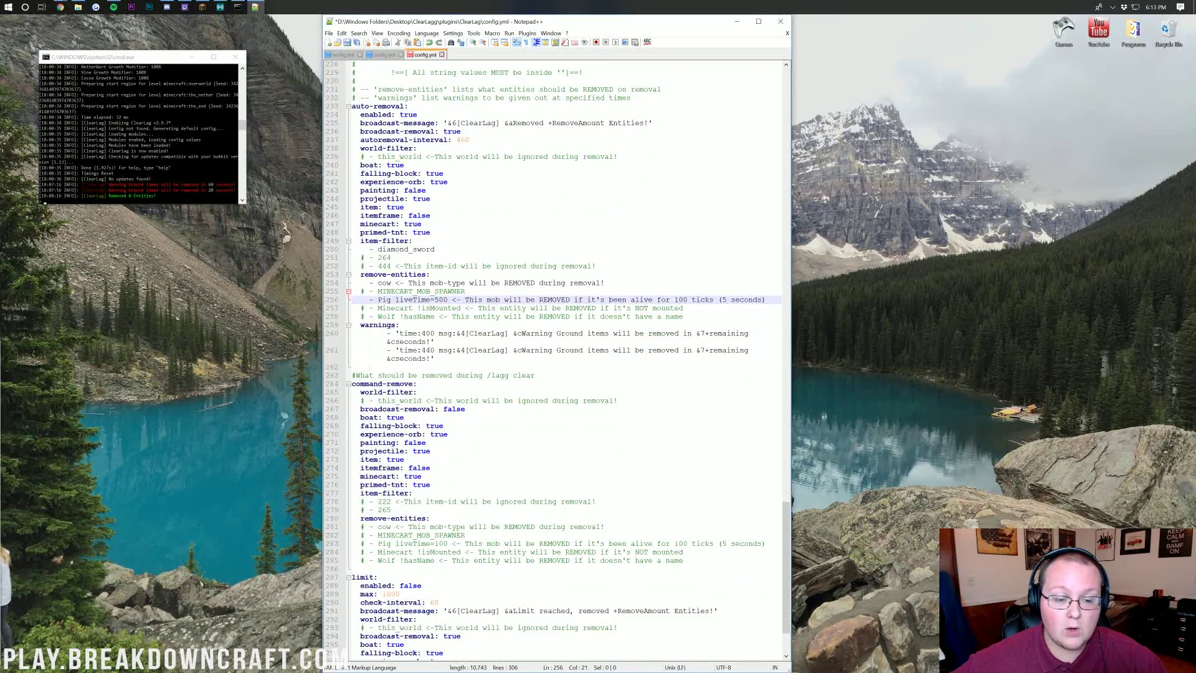
scroll(555, 358, "down", 1)
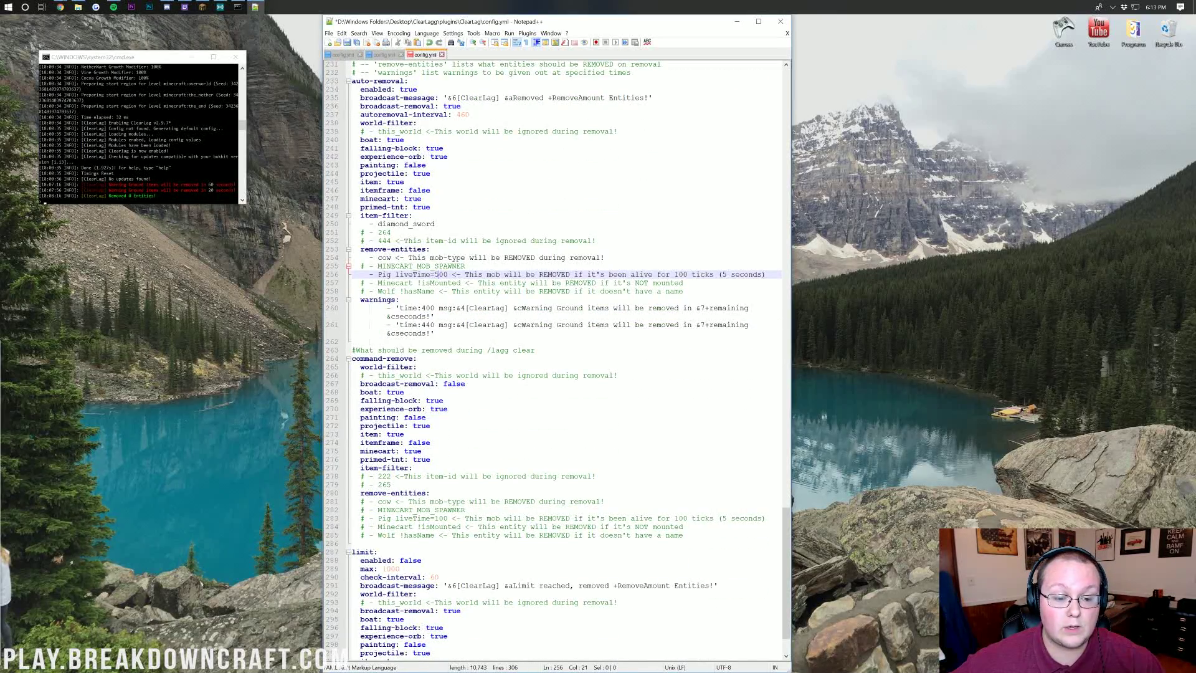
left_click(435, 307)
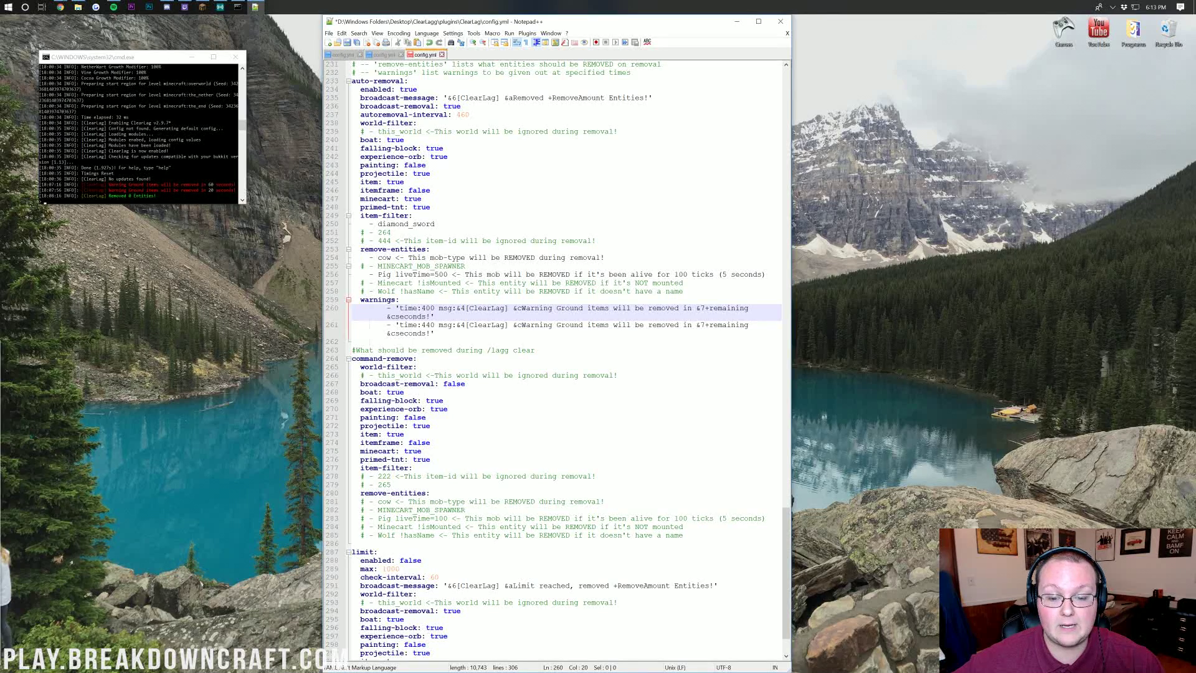
left_click_drag(587, 325, 387, 316)
left_click(449, 325)
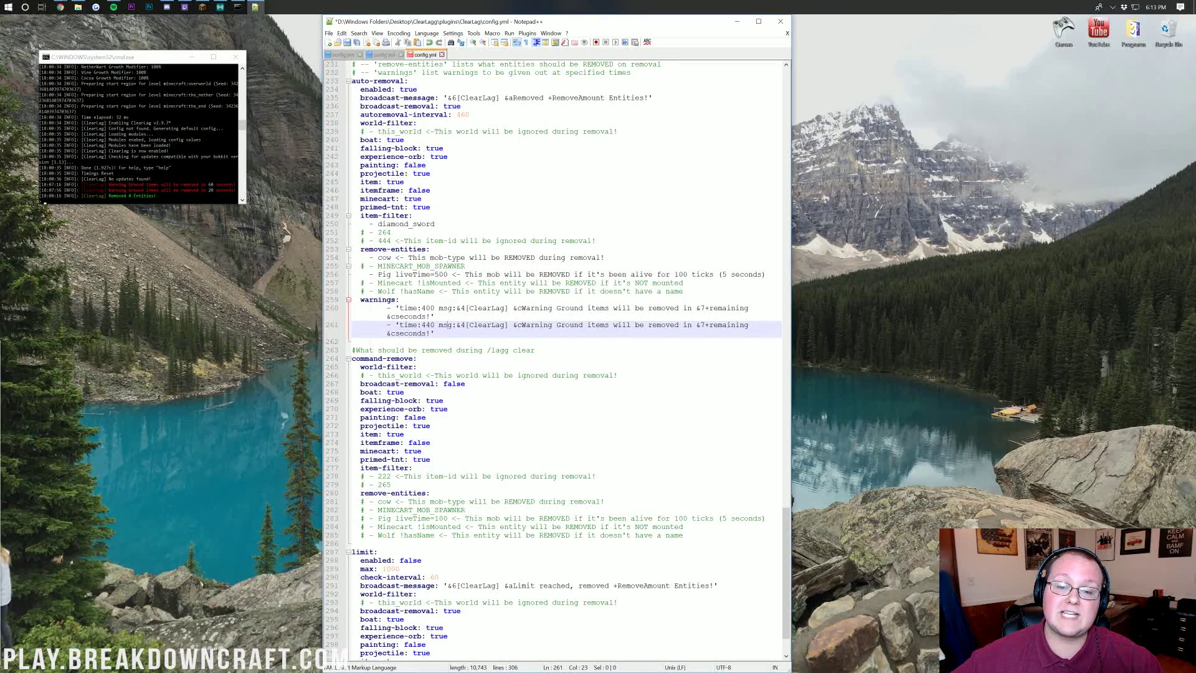
left_click_drag(654, 97, 443, 98)
left_click(436, 333)
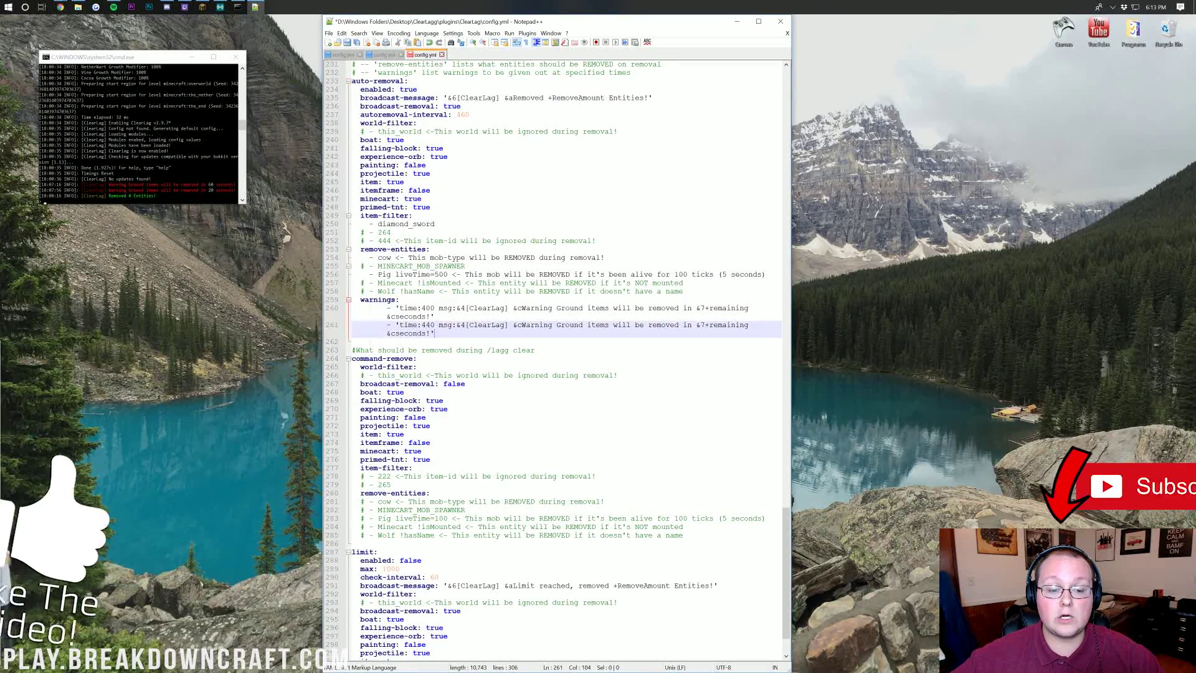
left_click_drag(436, 333, 387, 307)
left_click(436, 324)
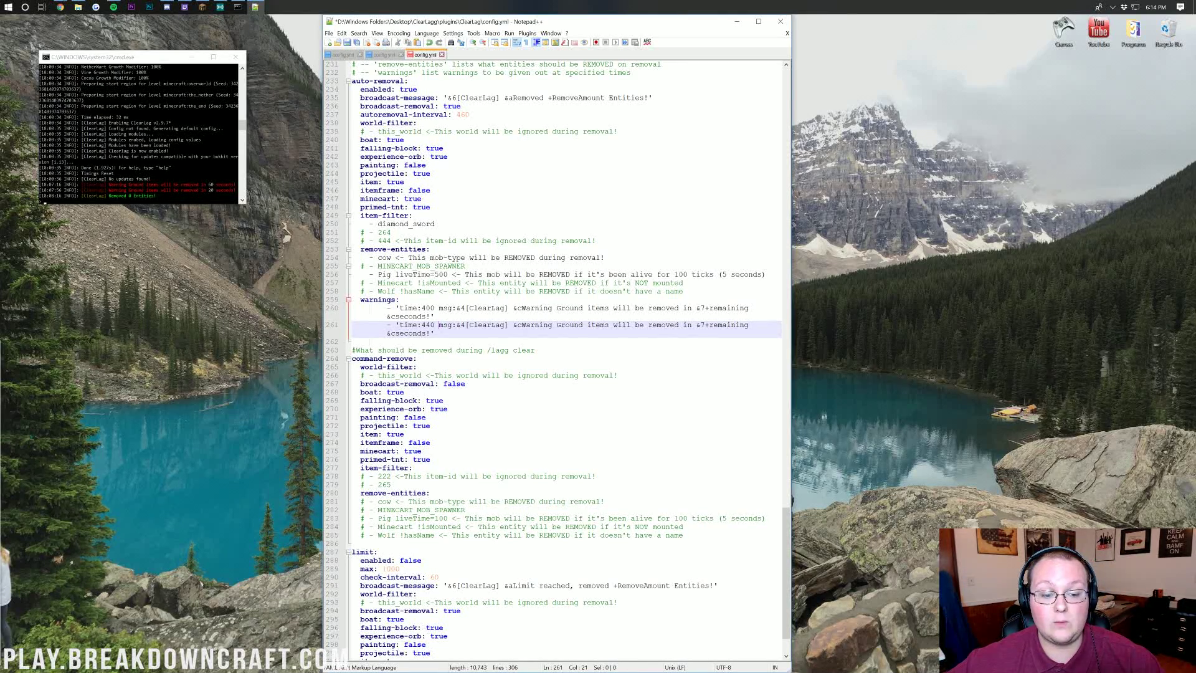
key("Up")
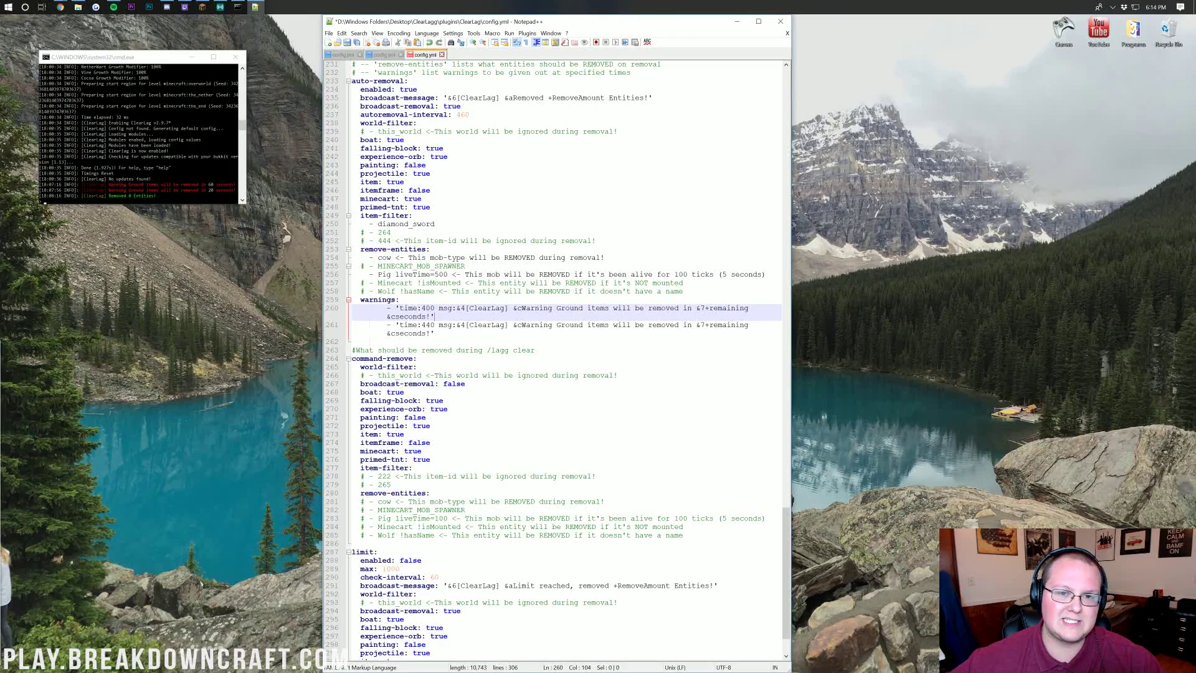
Look over the command-remove section and compare its options with those in auto-removal.
scroll(557, 352, "down", 2)
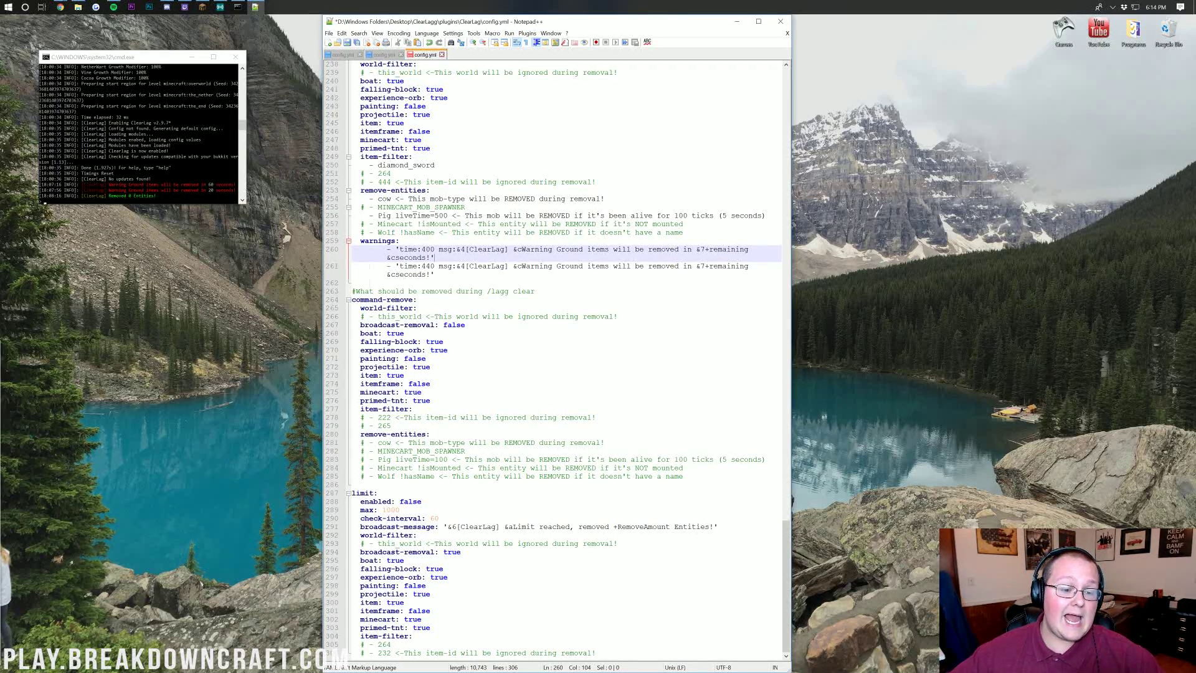
key("ctrl+z")
key("ctrl+y")
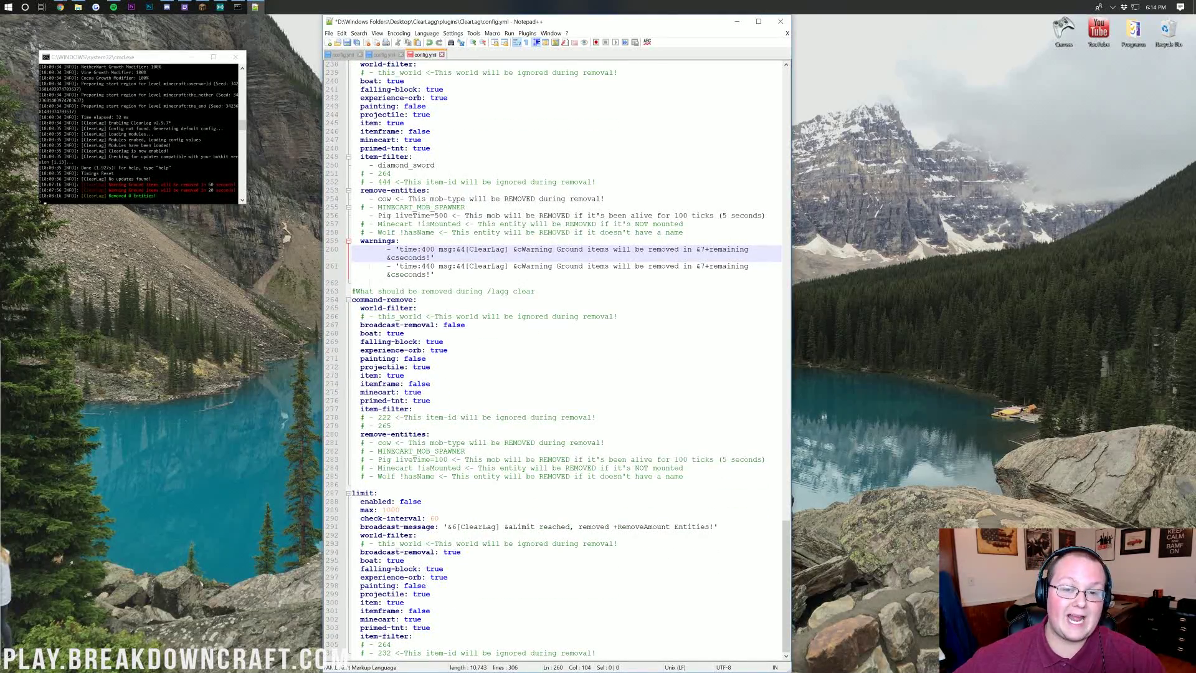
scroll(558, 360, "up", 2)
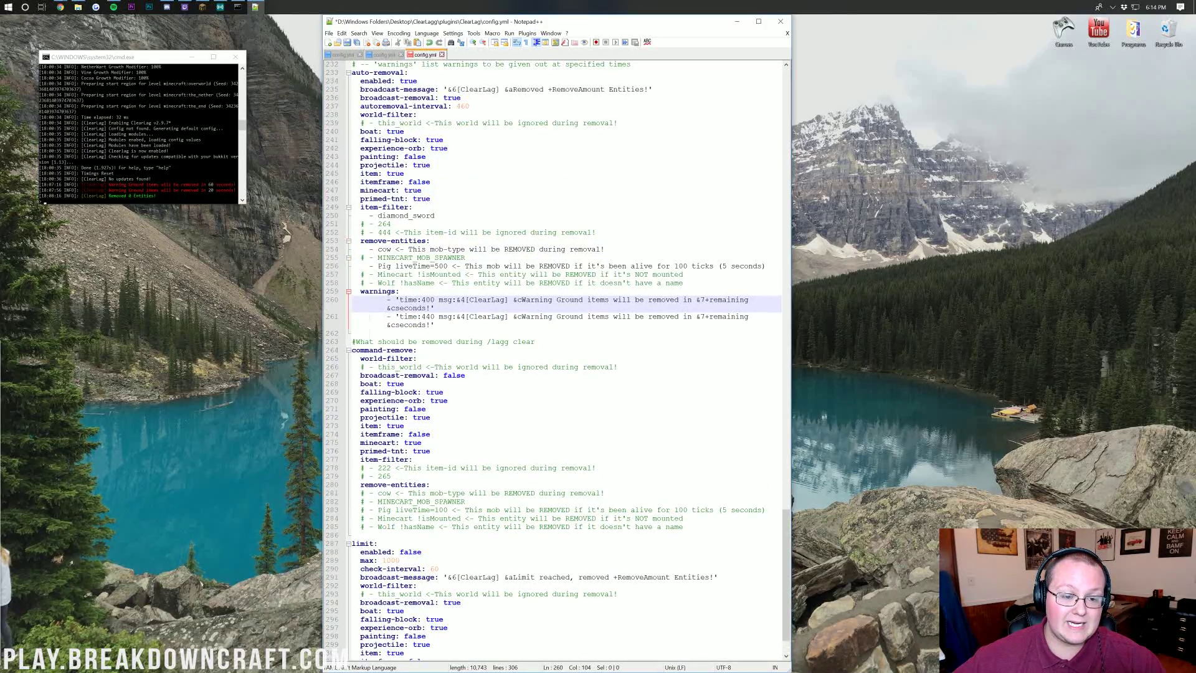
scroll(557, 359, "down", 2)
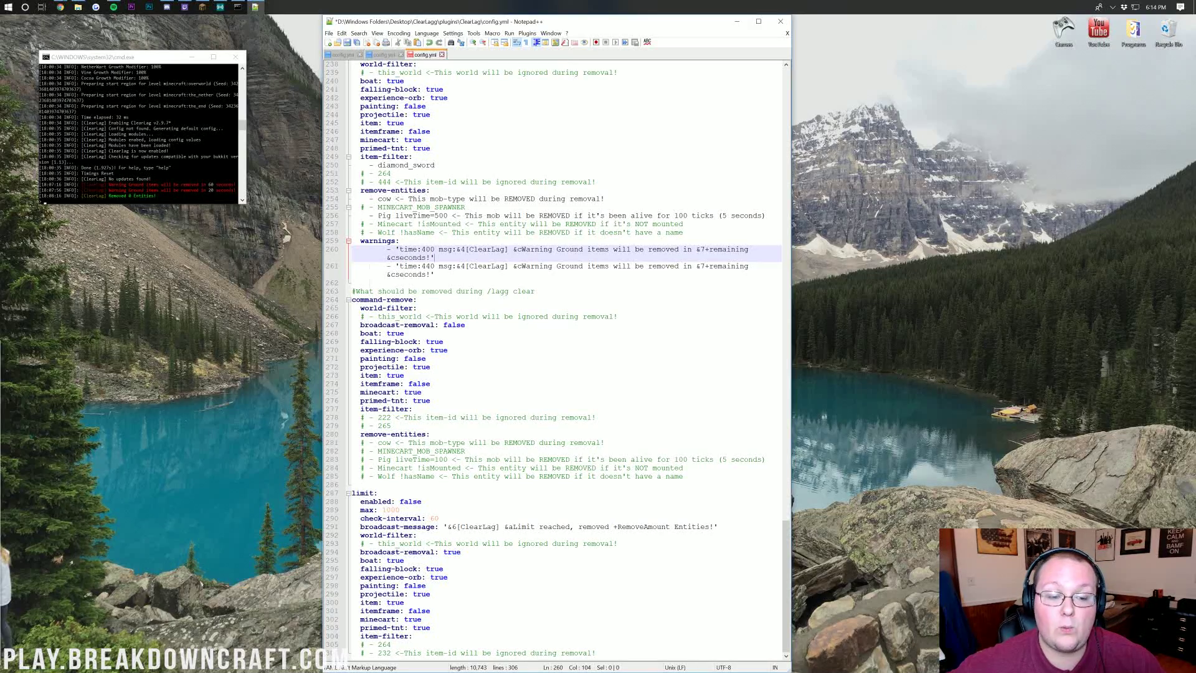
Compare the ground-item removal warning in the server console with the auto-removal and command-remove settings in config.yml.
scroll(554, 358, "up", 4)
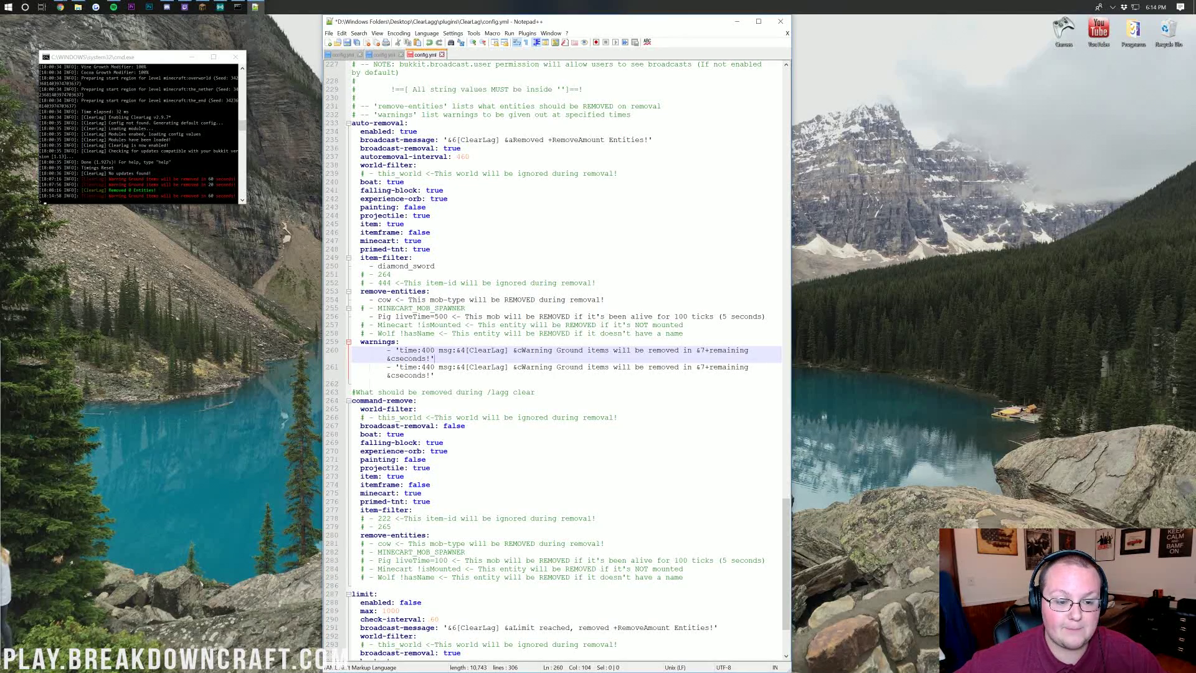
left_click(161, 193)
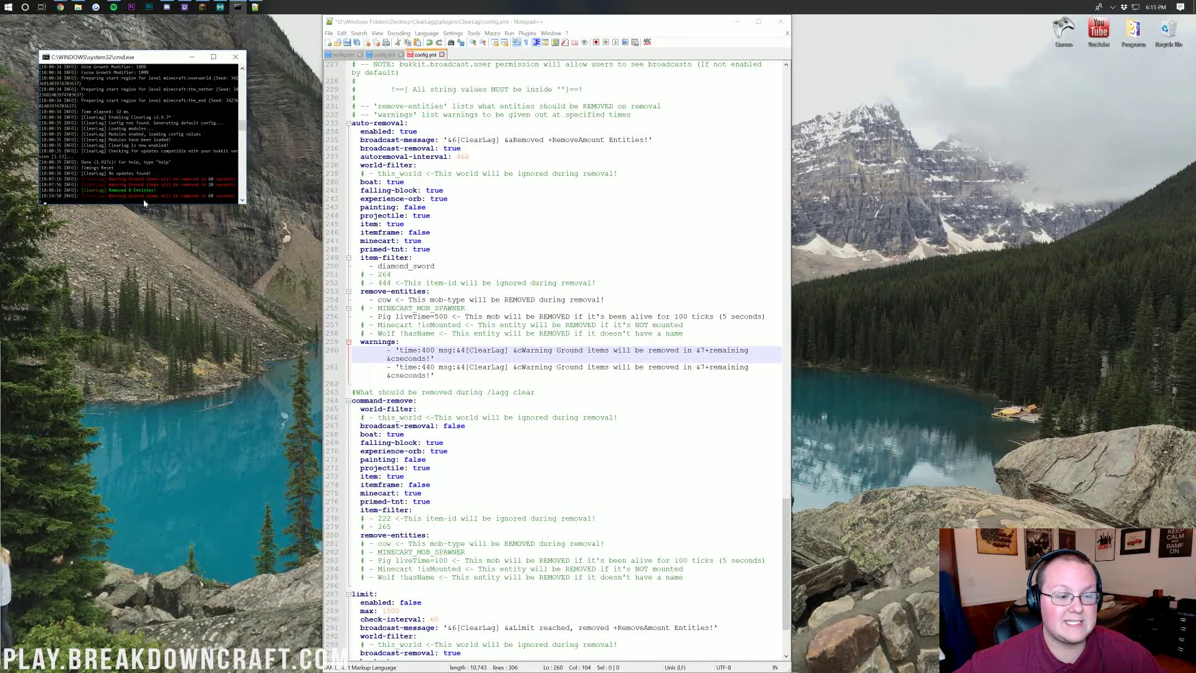
scroll(342, 301, "down", 1)
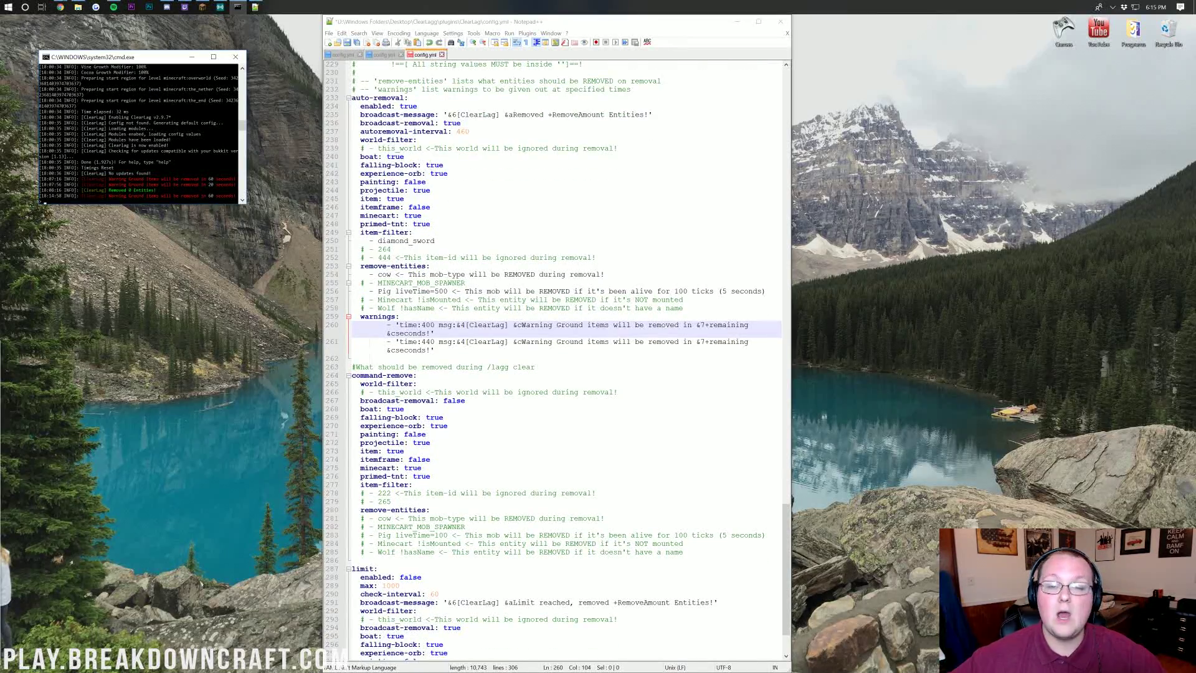
scroll(557, 360, "up", 1)
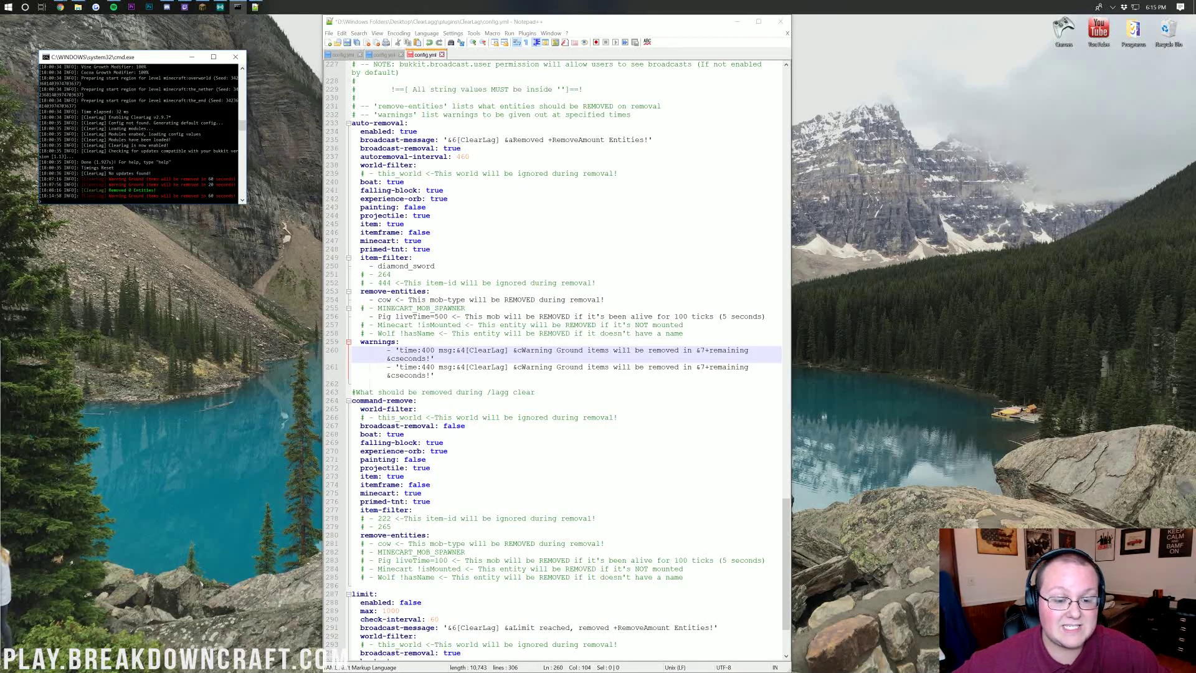
Save config.yml and reload ClearLag from the server console with "lagg reload".
left_click(539, 333)
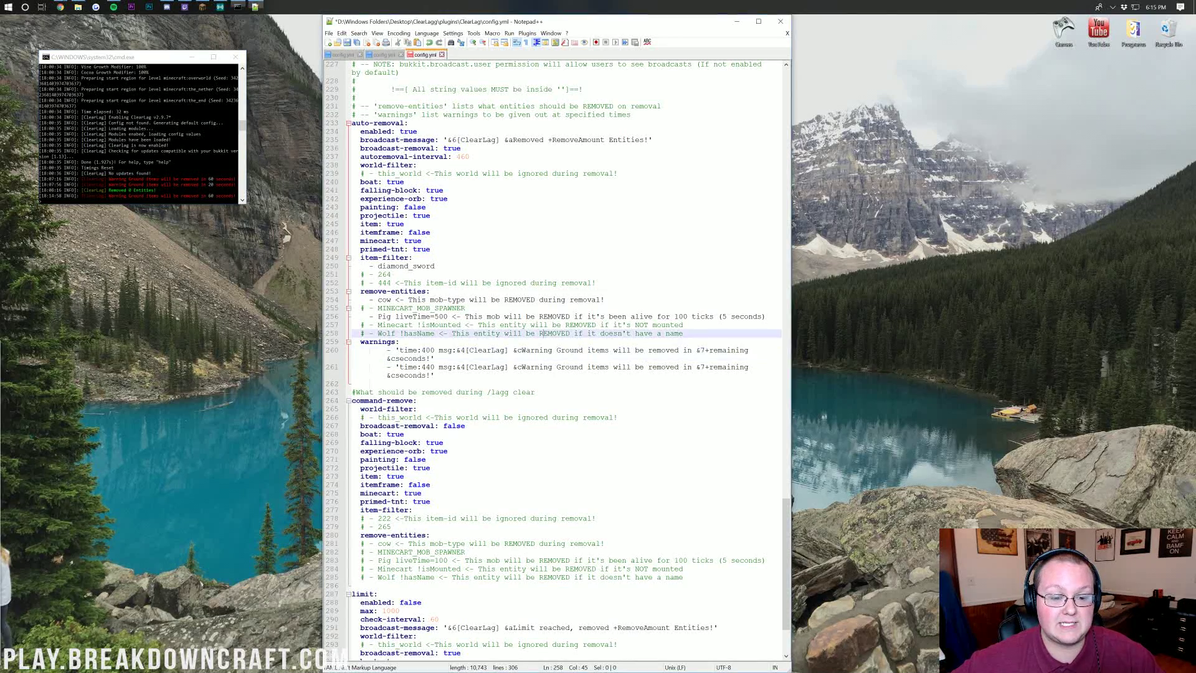
left_click(74, 117)
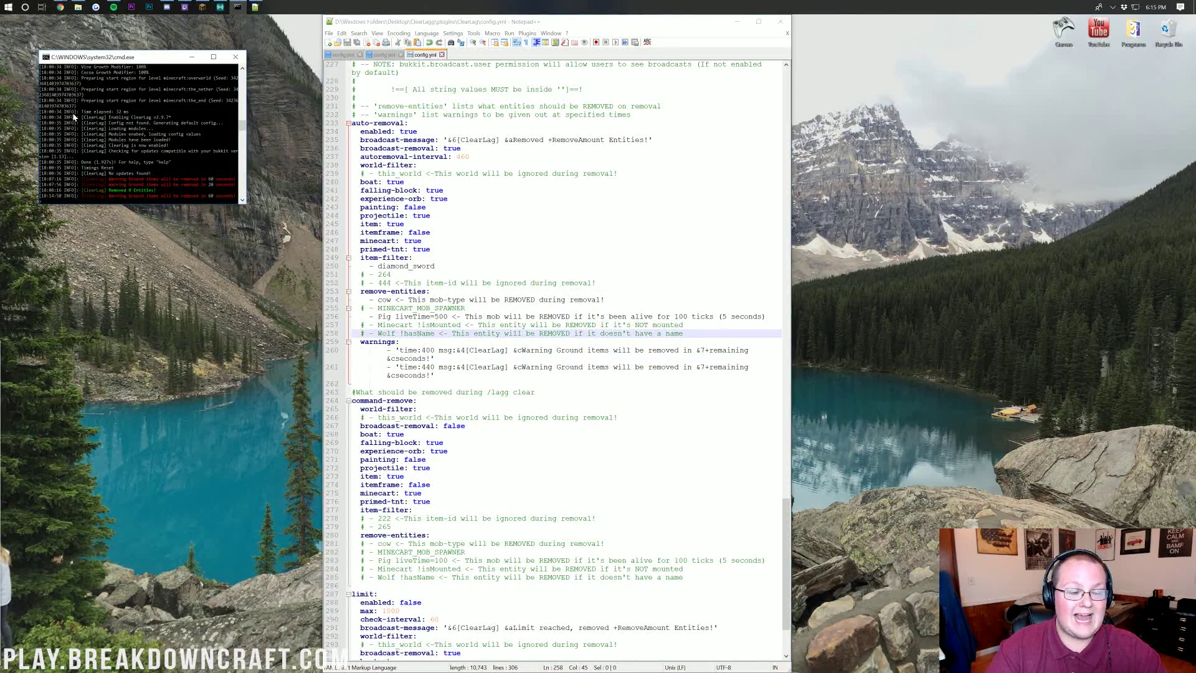
type("lagg reload")
key("Return")
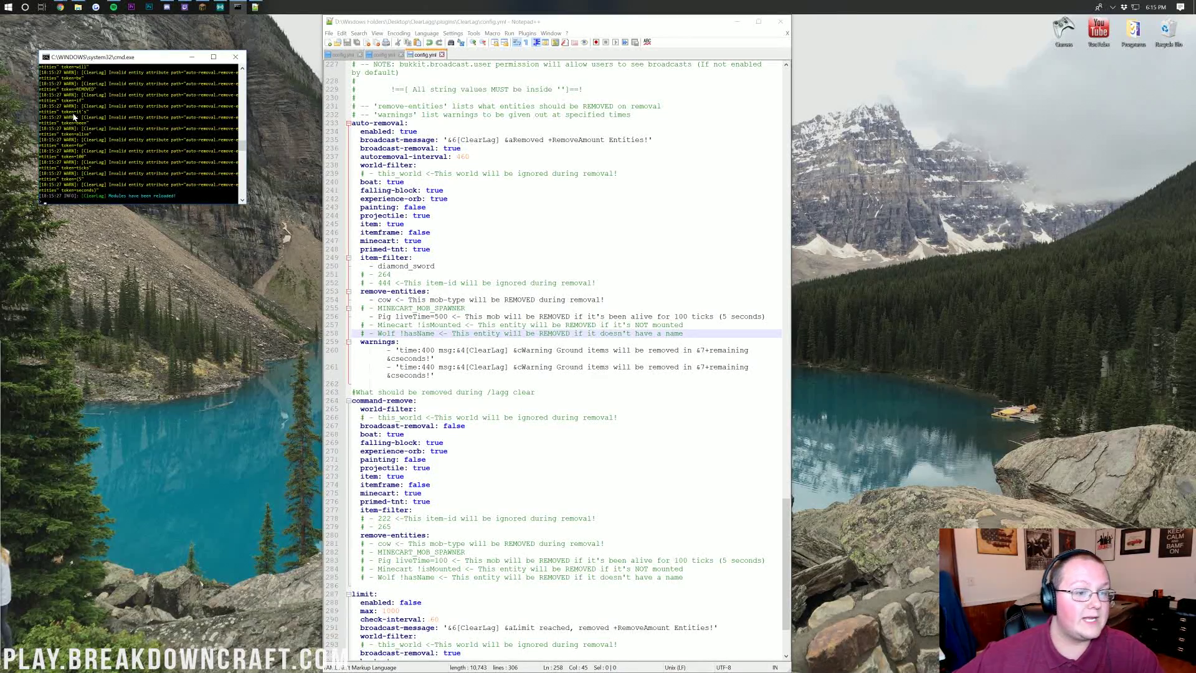
Read through the invalid entity attribute warnings in the server console.
scroll(127, 150, "up", 5)
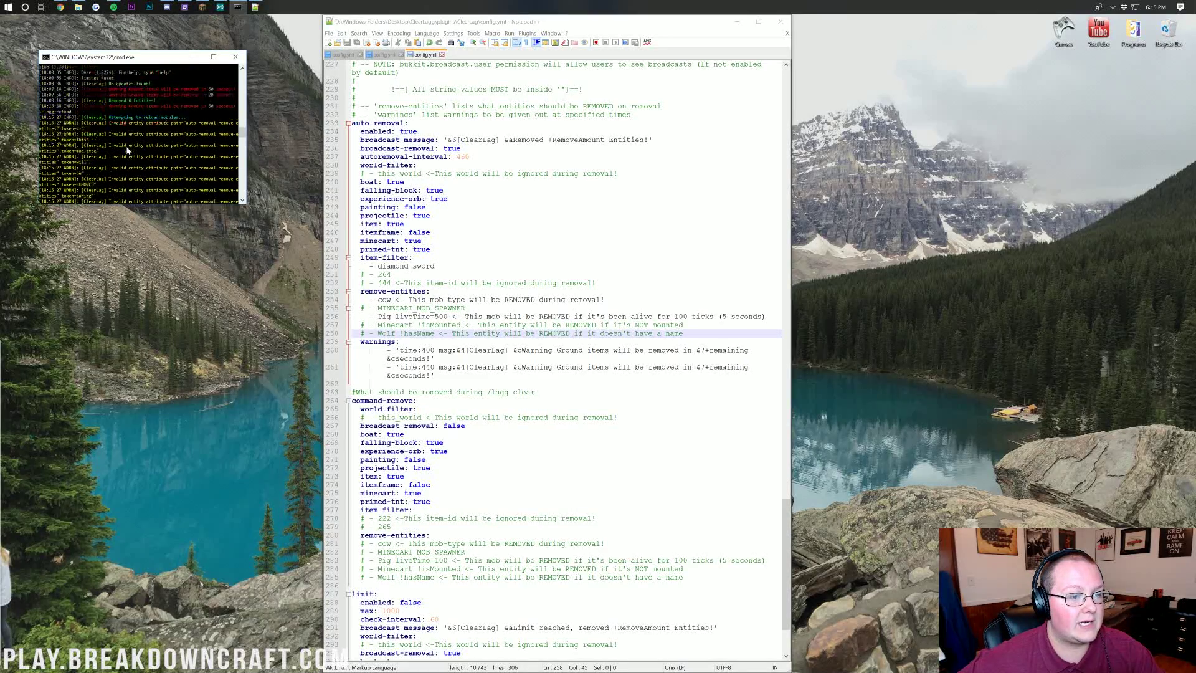
scroll(128, 150, "up", 1)
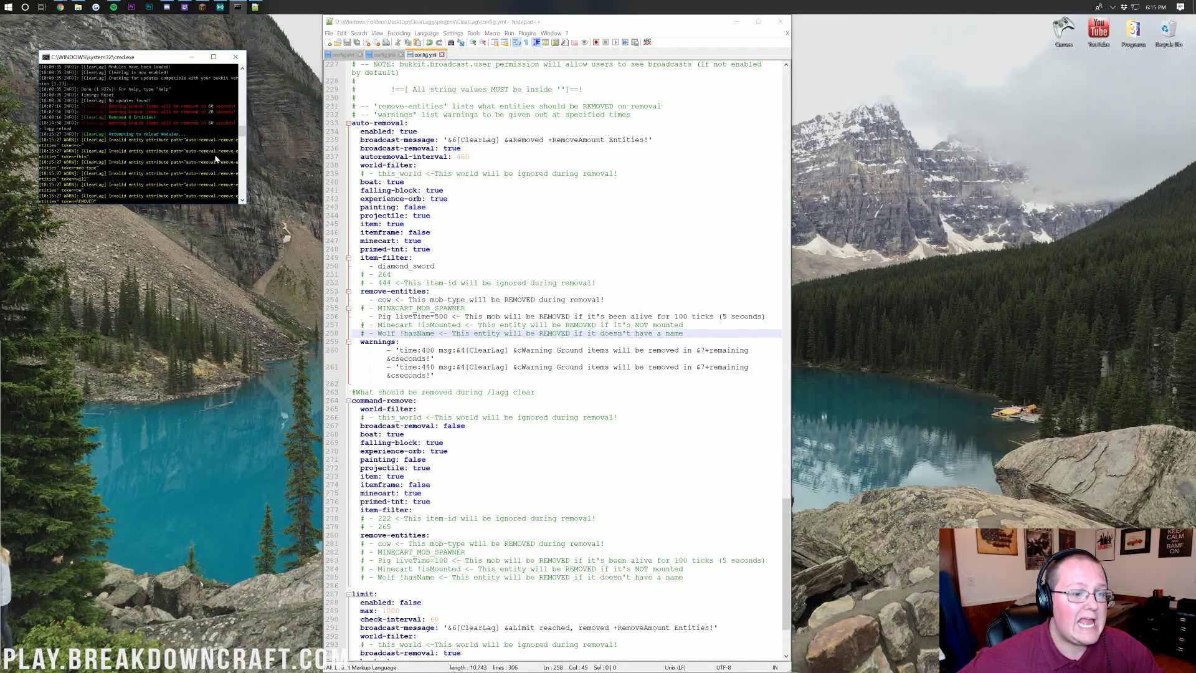
scroll(210, 151, "down", 1)
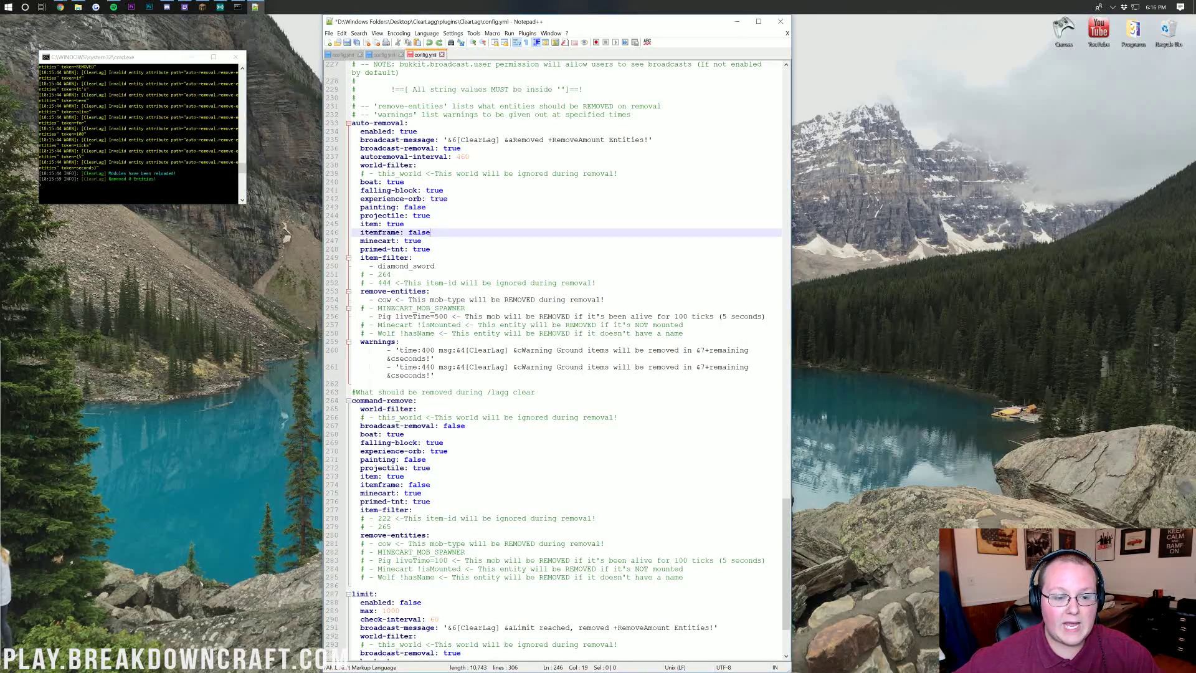
Delete the explanatory text following the cow and Pig liveTime=500 entries under remove-entities in the auto-removal section.
scroll(557, 358, "down", 1)
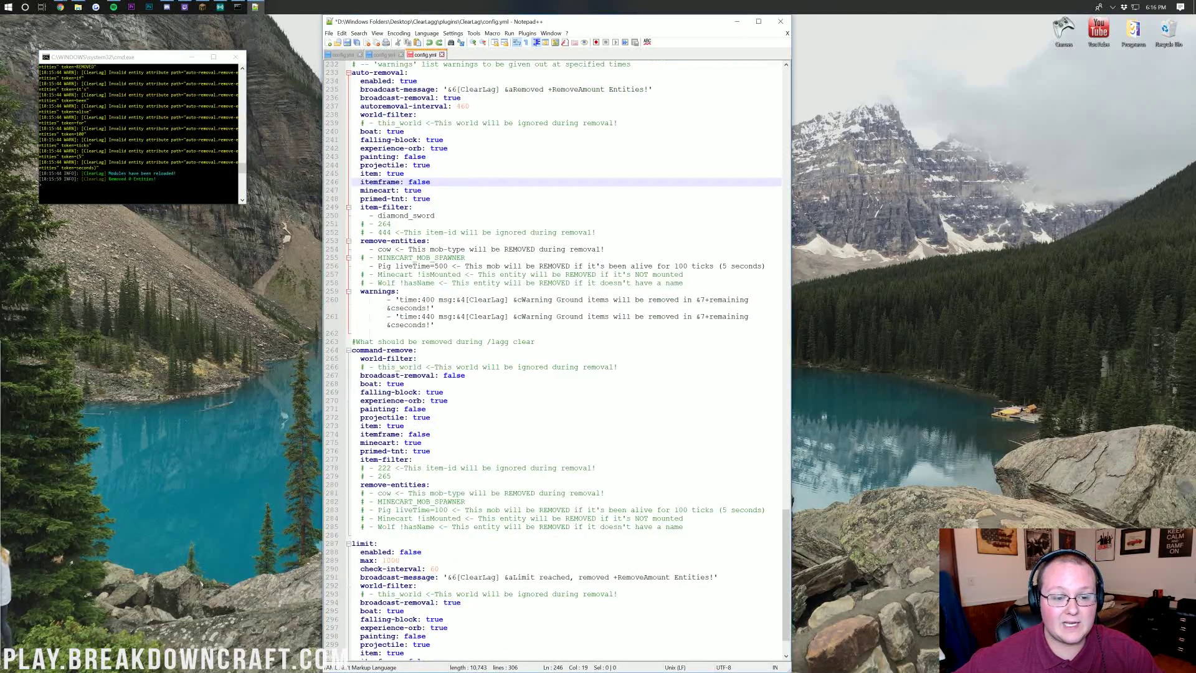
left_click_drag(374, 274, 360, 274)
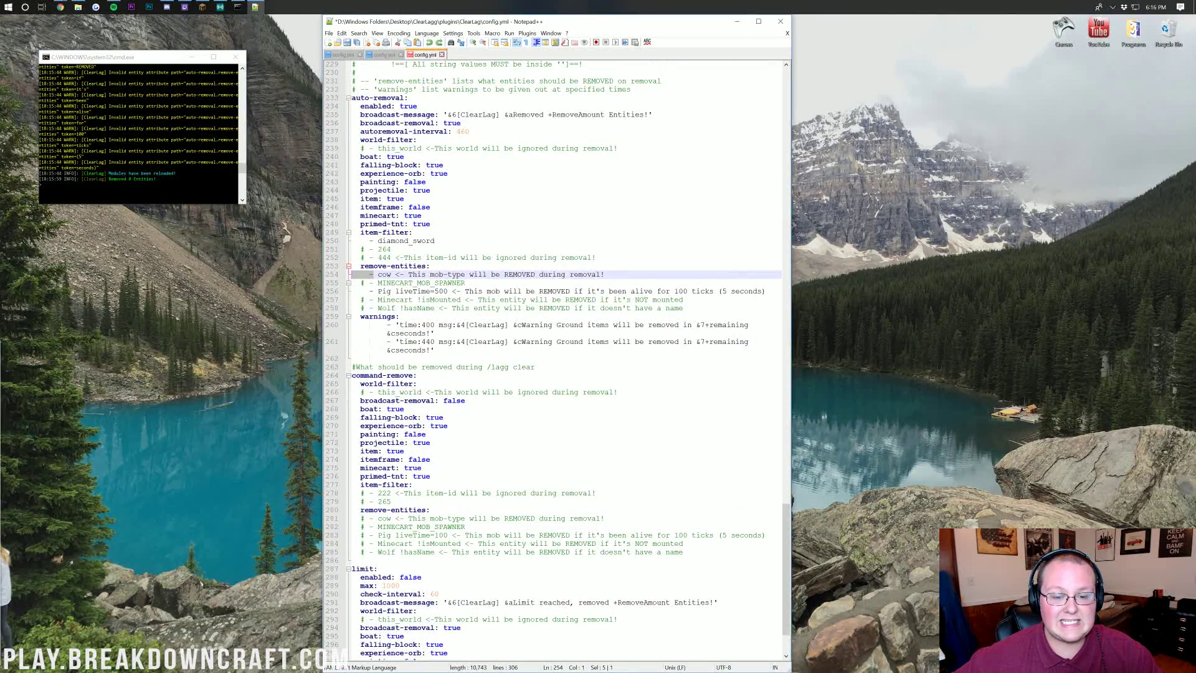
left_click(404, 274)
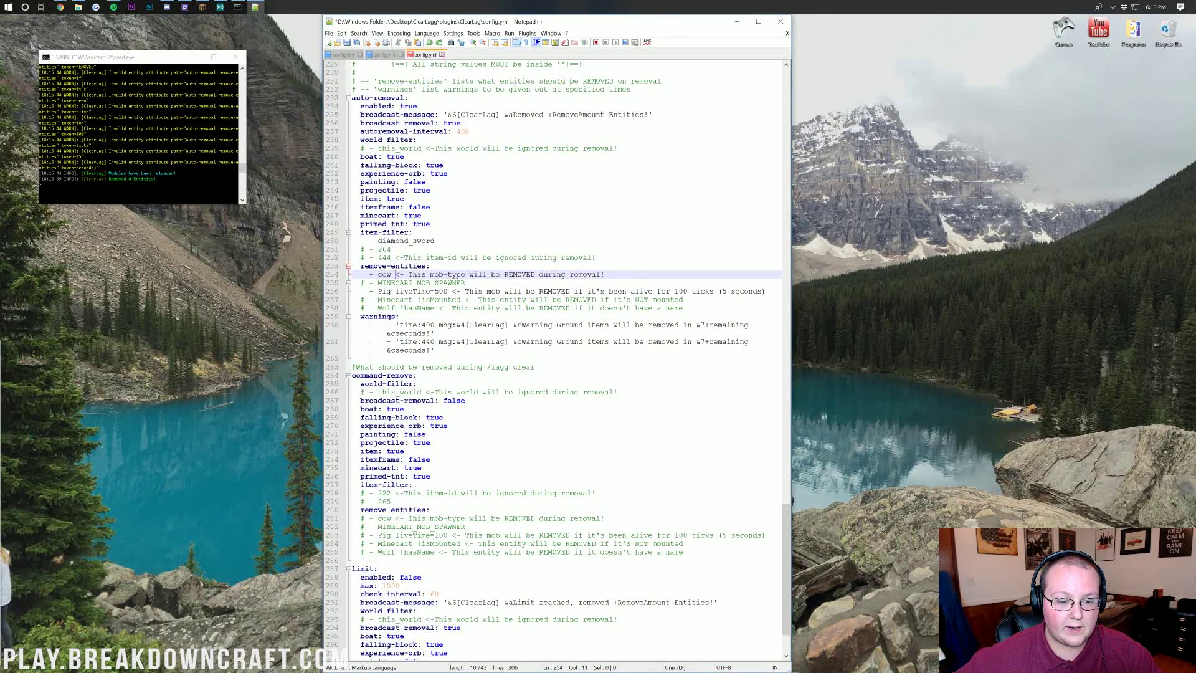
left_click_drag(390, 274, 605, 274)
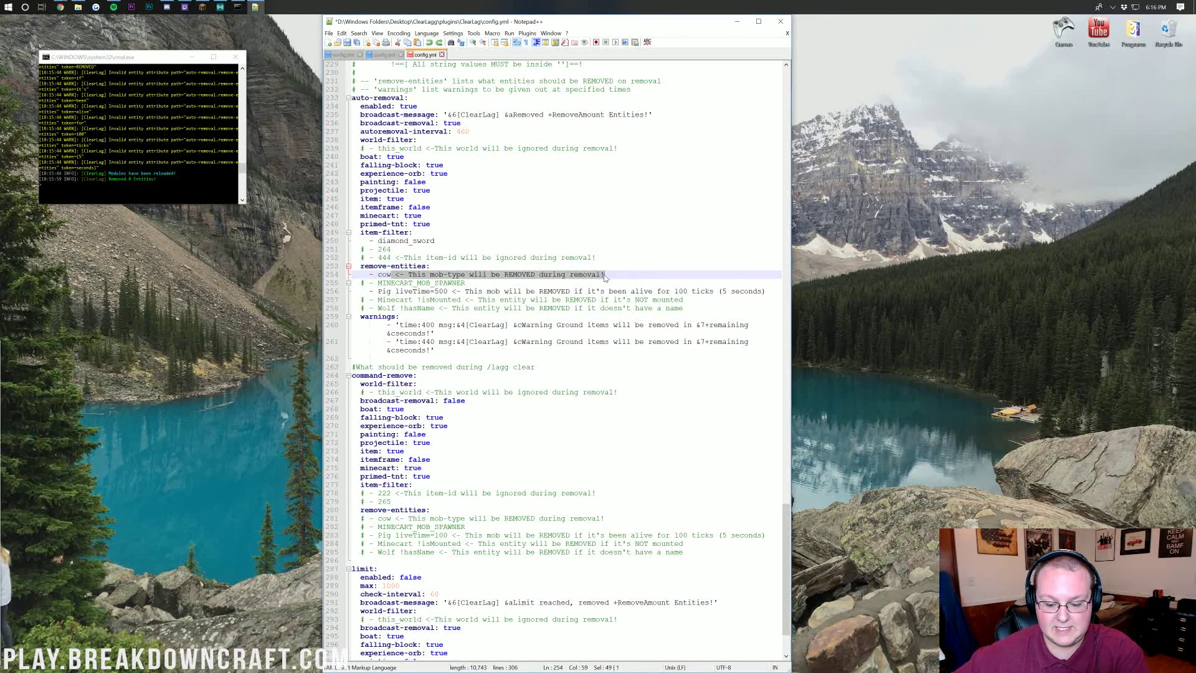
key("Delete")
left_click(445, 291)
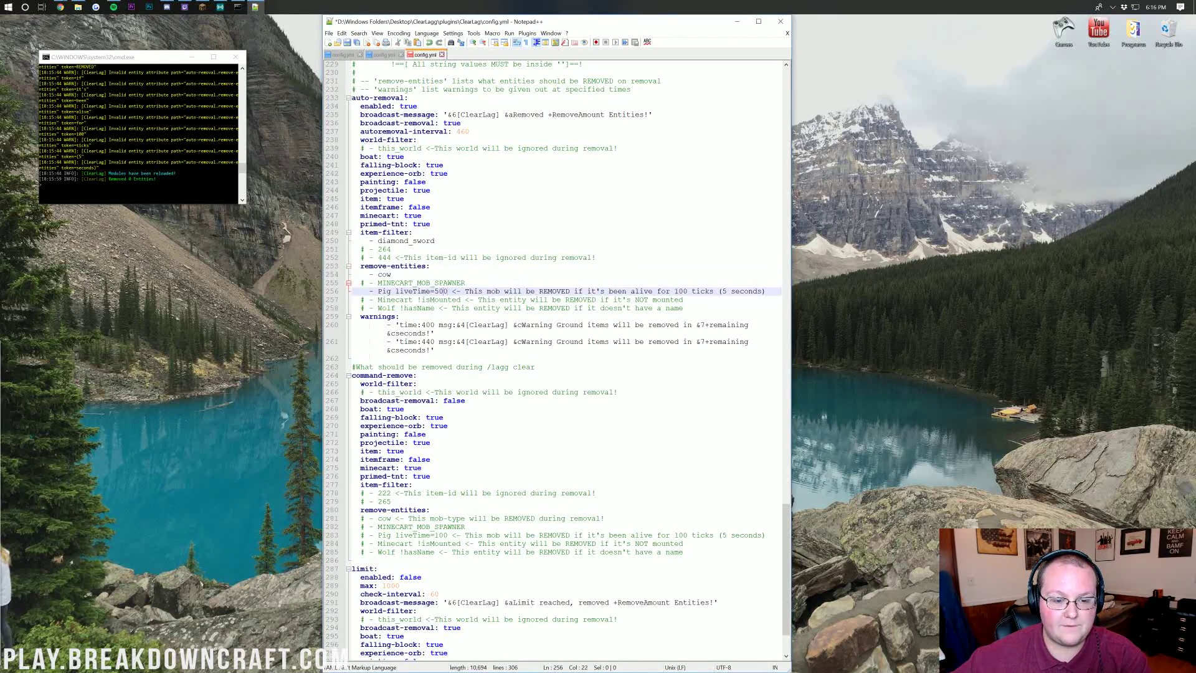
left_click_drag(449, 291, 766, 291)
key("Delete")
Save the cleaned-up config.yml, run "lagg reload" in the server console and check its output.
key("ctrl+s")
left_click(142, 133)
type("lagg reload")
key("Return")
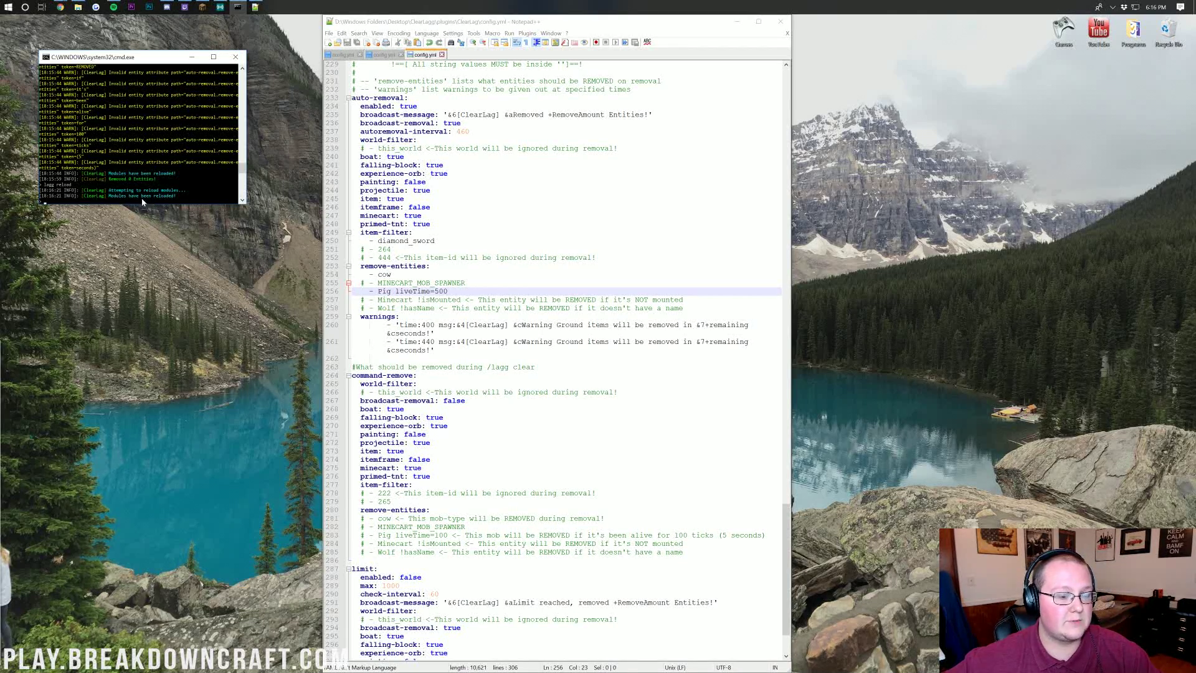
scroll(152, 201, "down", 1)
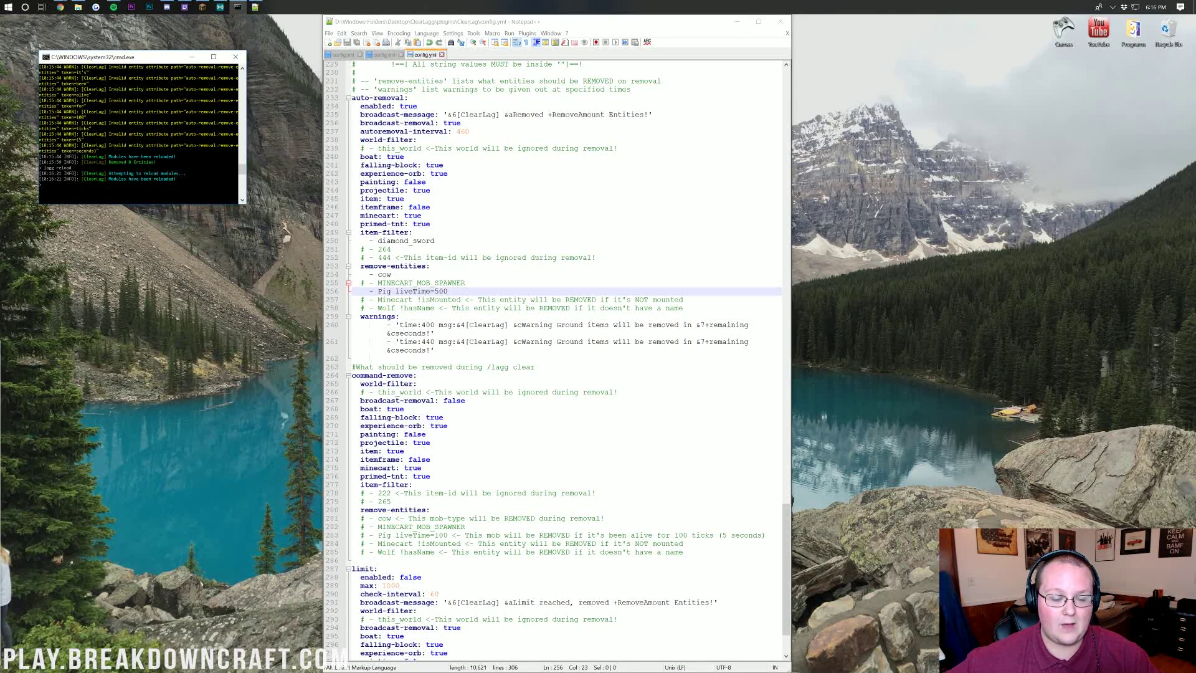
key("alt+Tab")
key("Up")
key("Up")
key("Up")
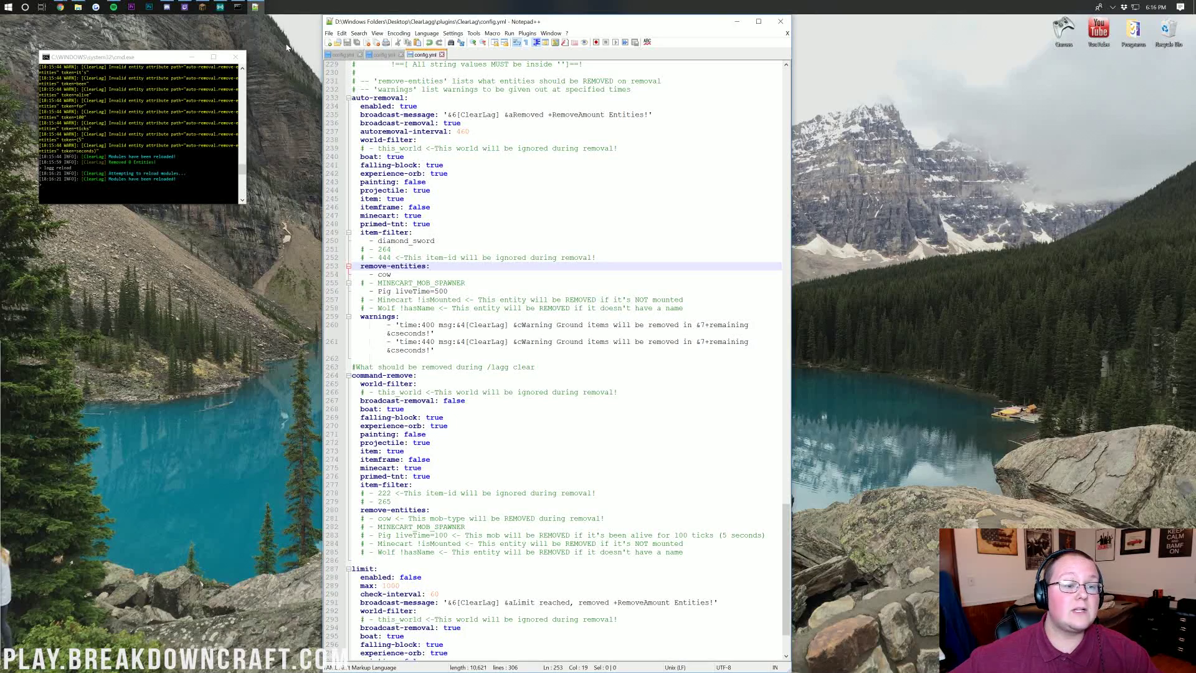
scroll(555, 355, "down", 3)
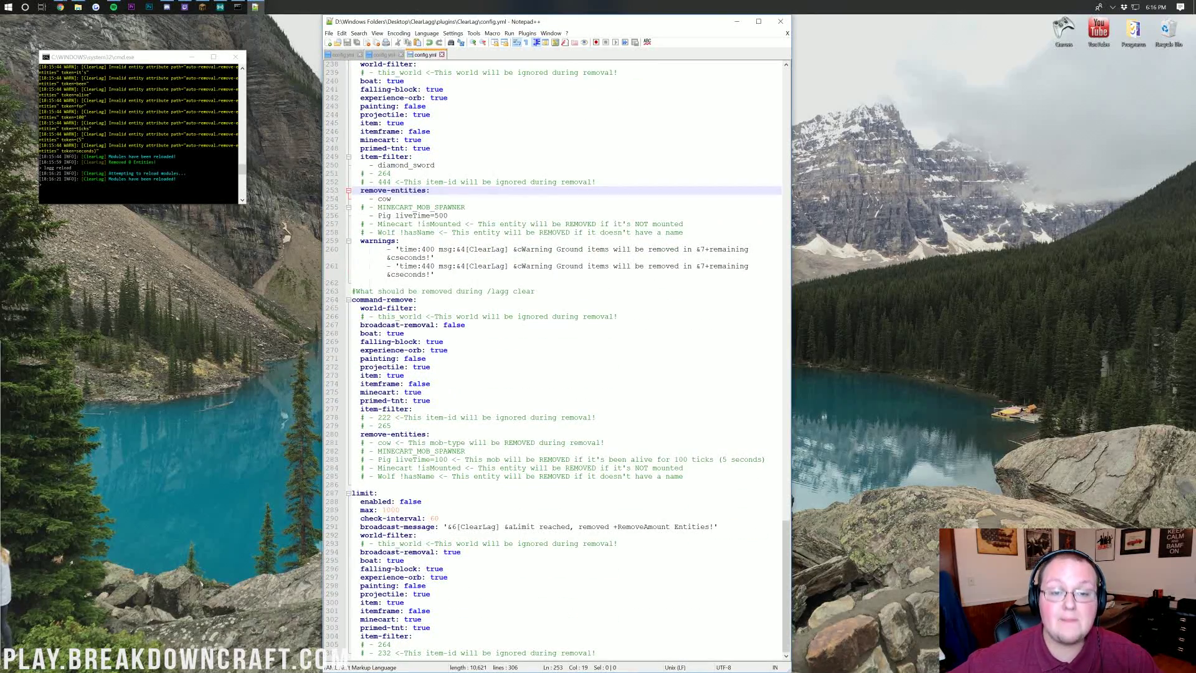
Run "lagg reload" once more in the server console.
left_click(65, 143)
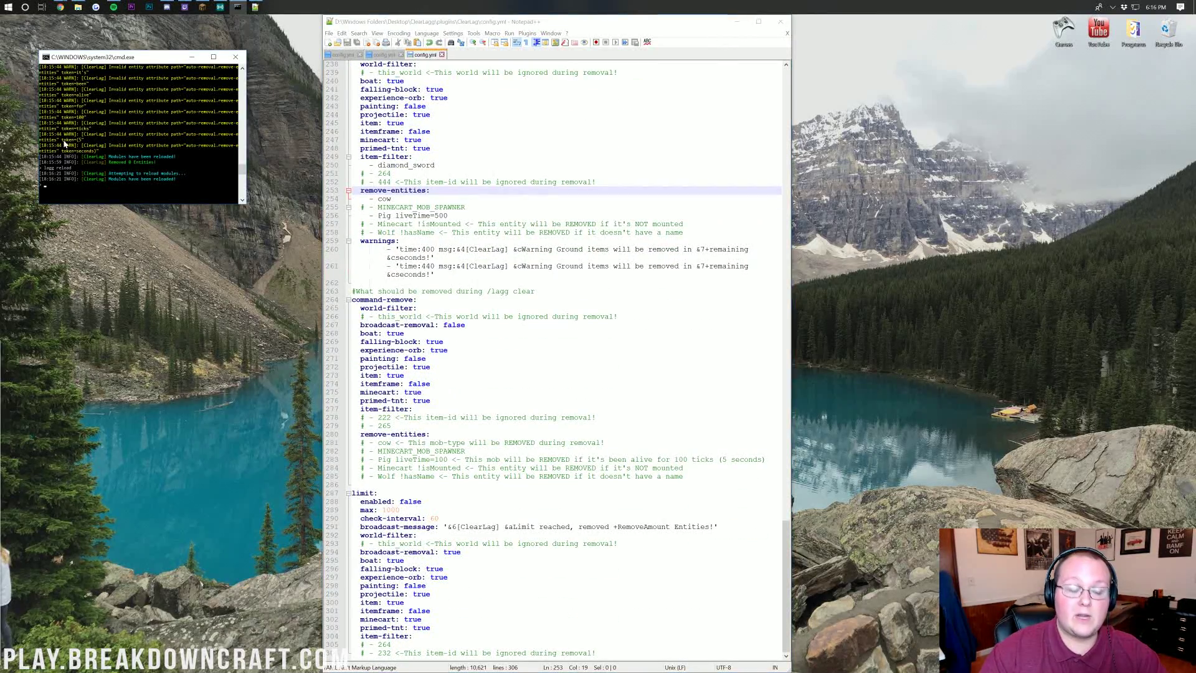
type("lagg reload")
key("Return")
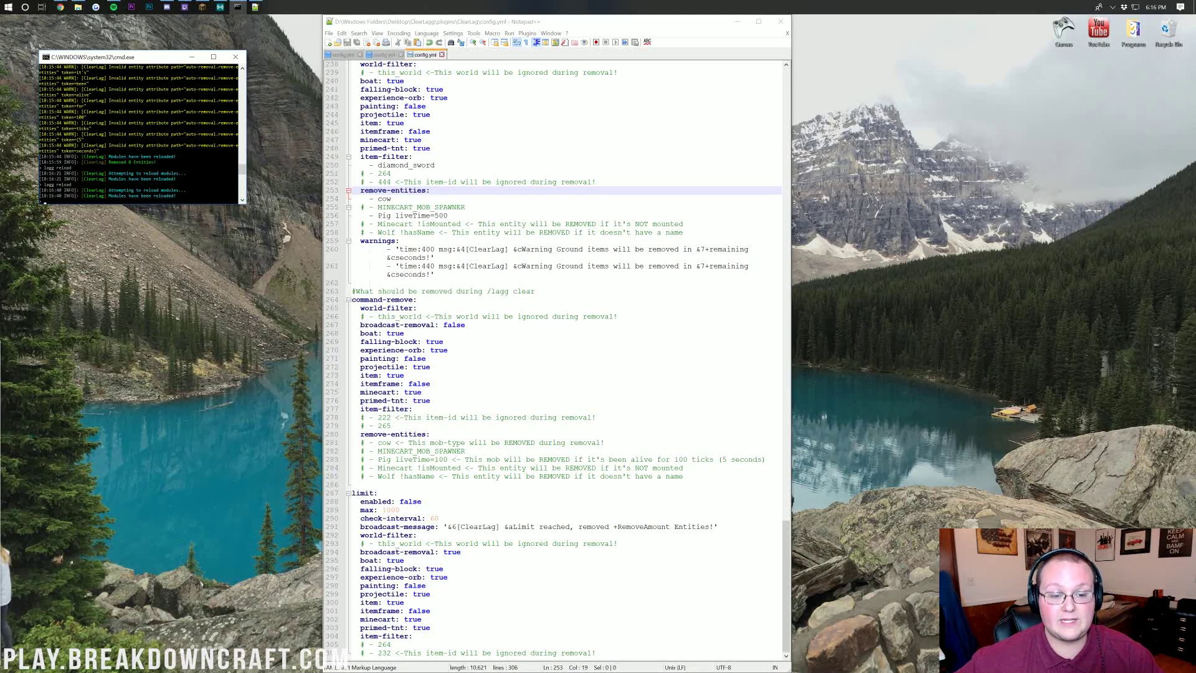
Switch to Minecraft and join the test server through Direct Connect.
left_click(738, 20)
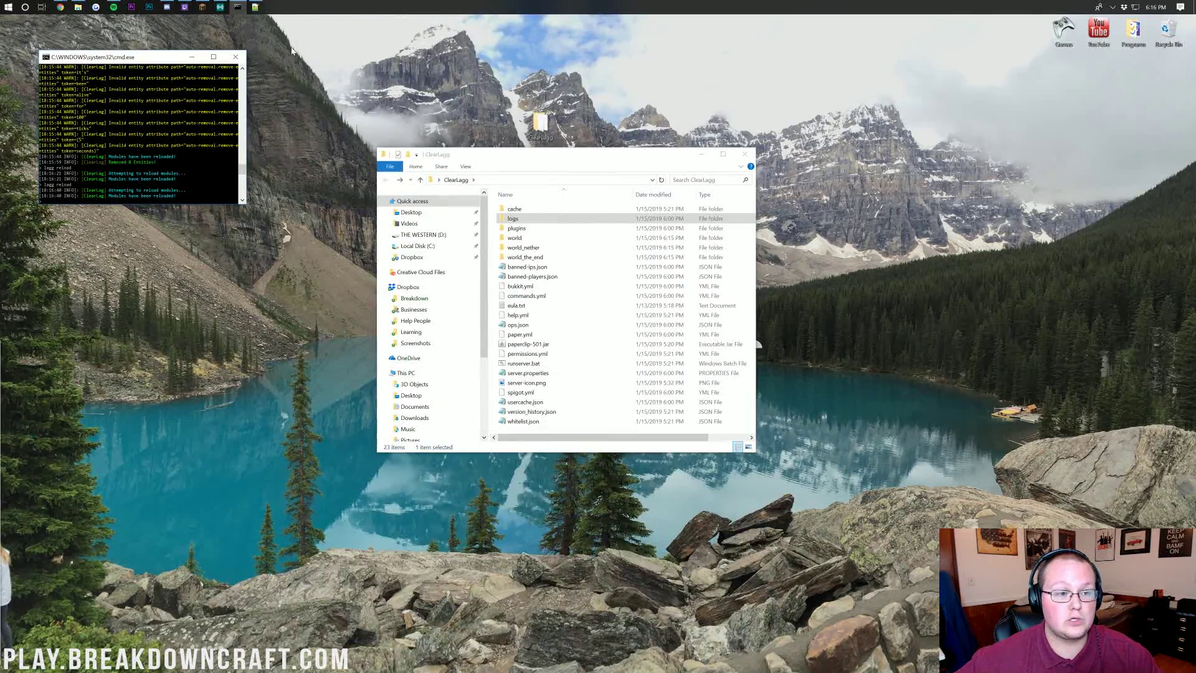
left_click(202, 6)
left_click(598, 353)
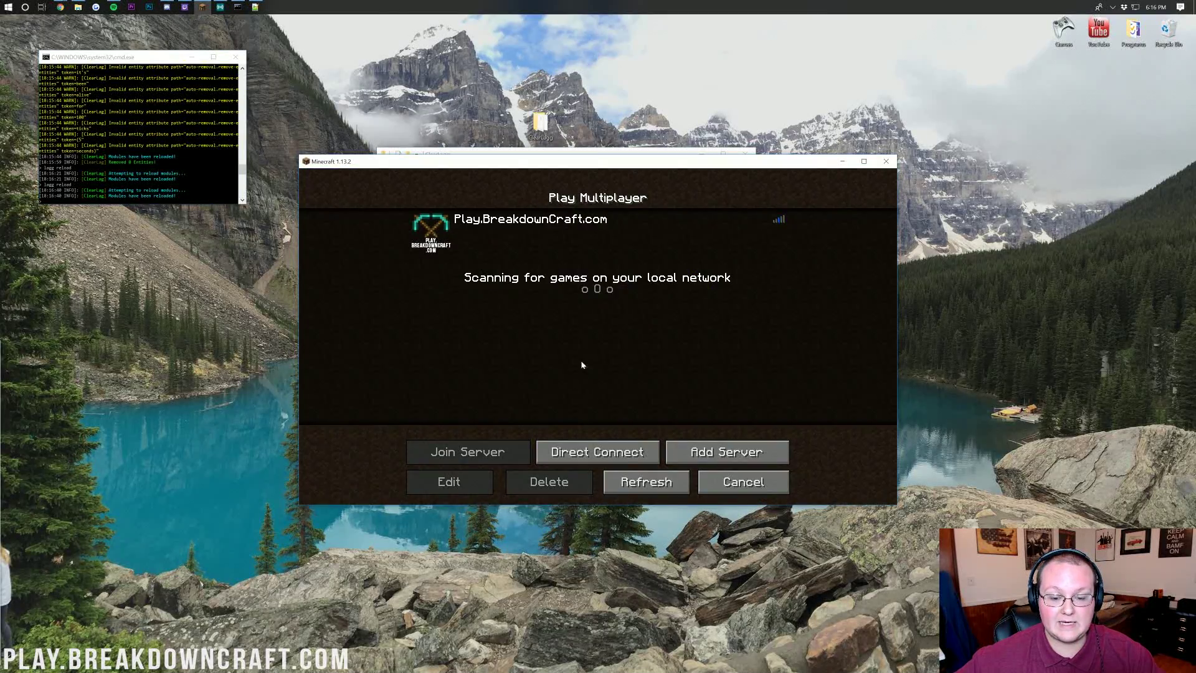
left_click(609, 450)
left_click(595, 400)
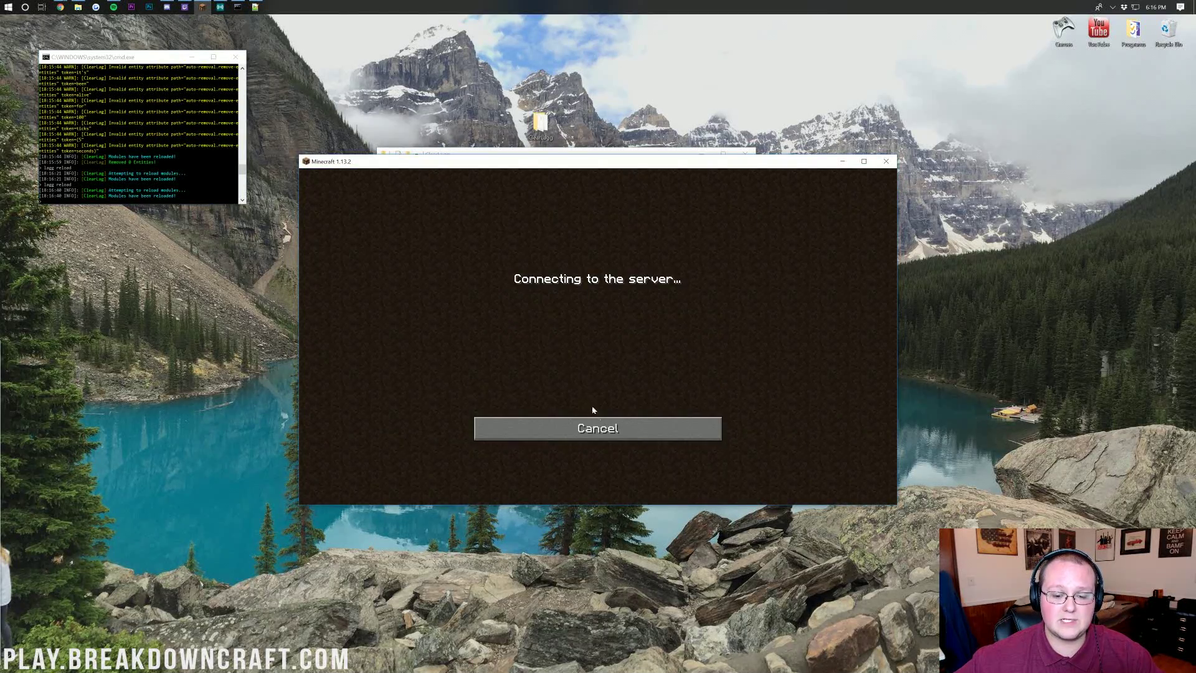
left_click(595, 419)
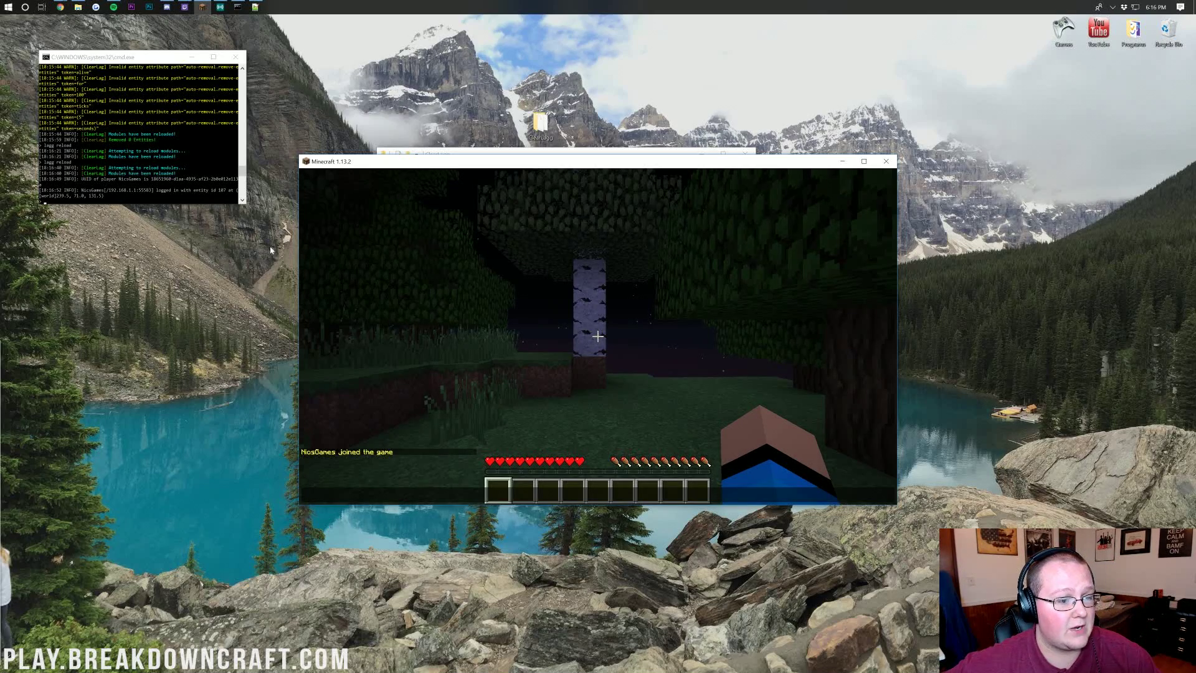
Walk forward in the world and try to run the /lagg command from the in-game chat.
left_click(577, 294)
key("w")
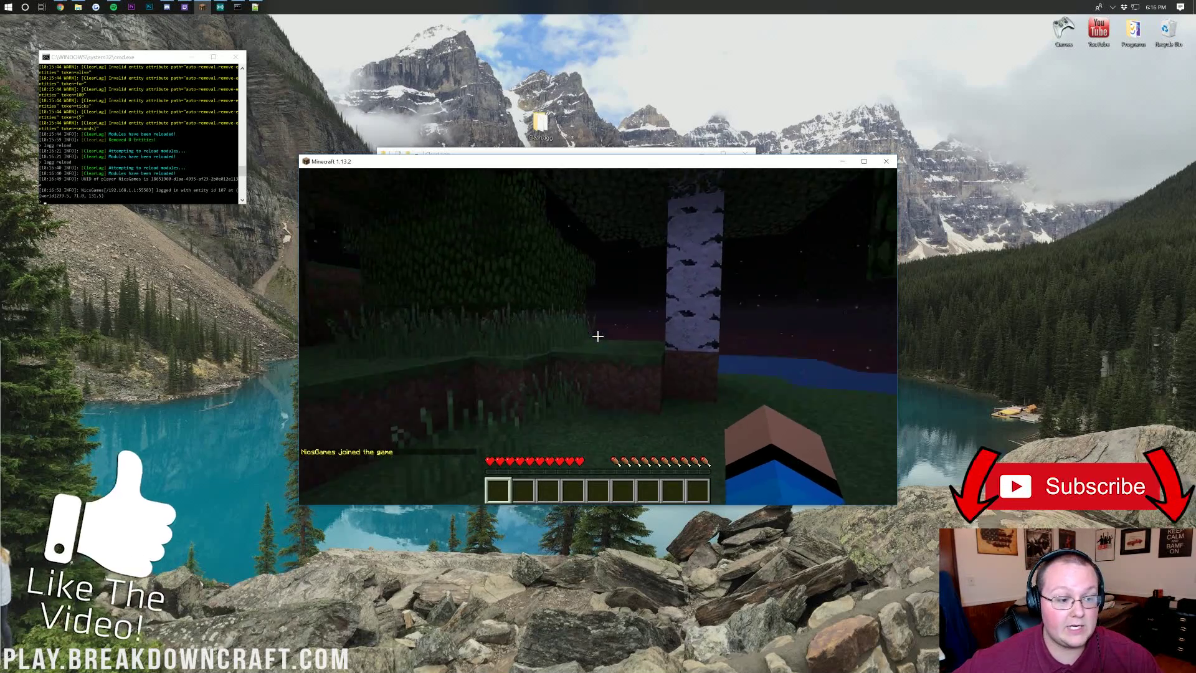
key("w")
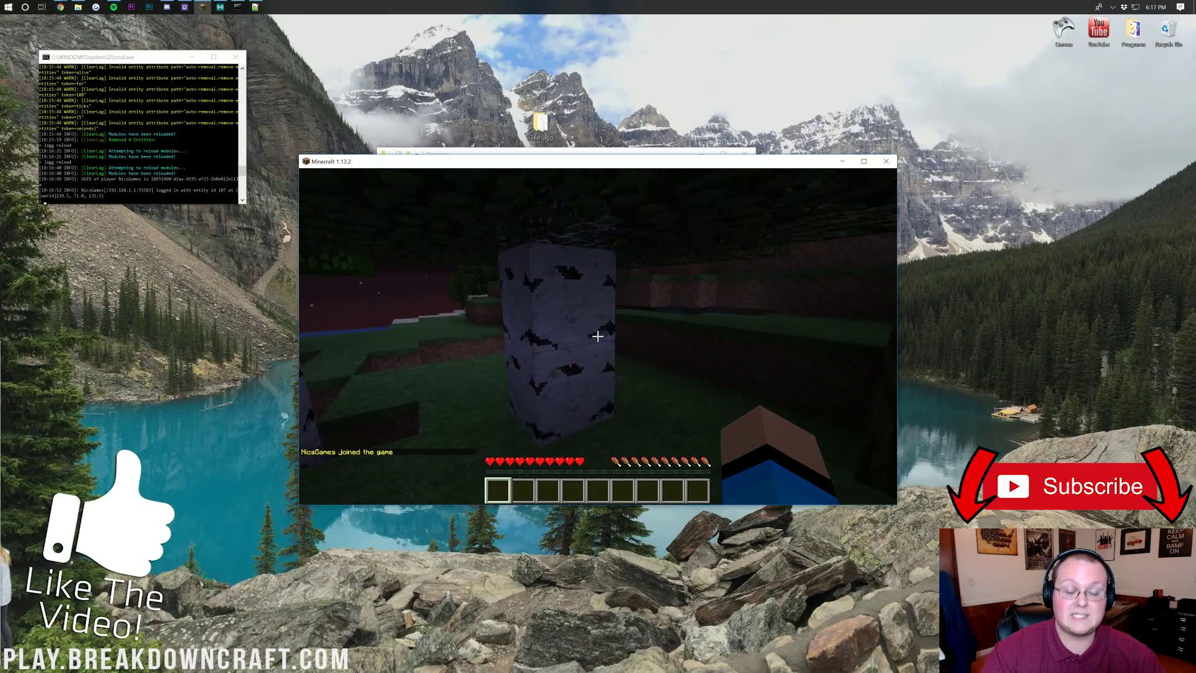
key("slash")
type("lagg")
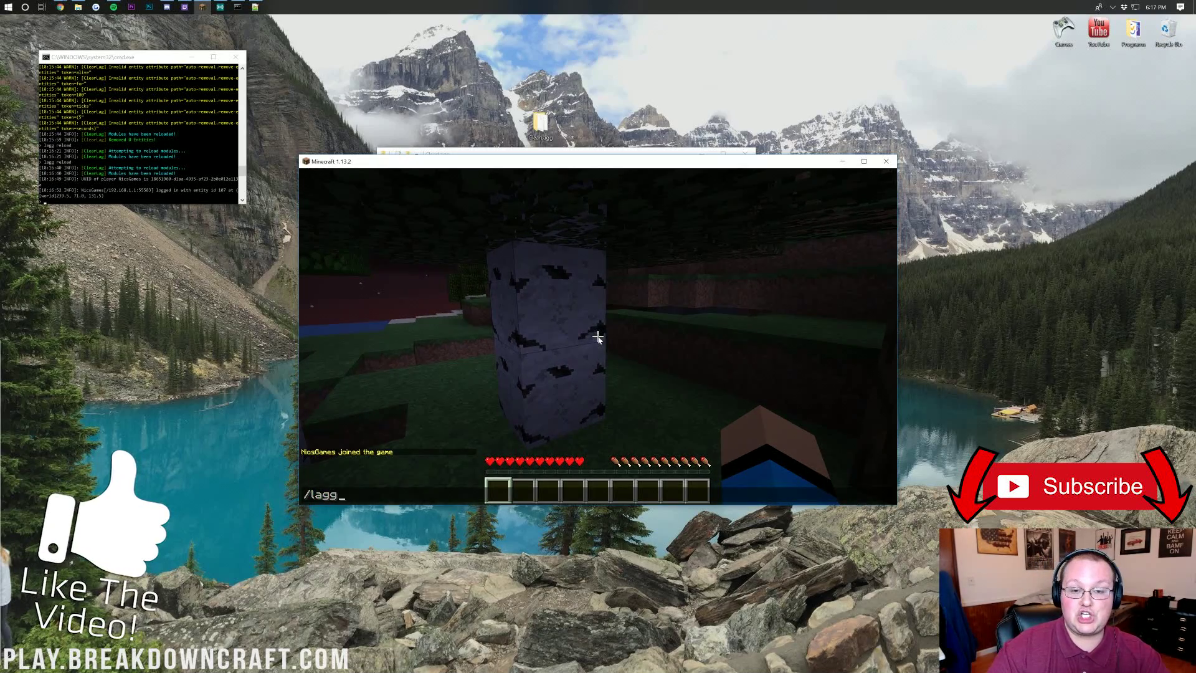
key("Return")
Switch to the browser and look up ClearLagg's commands and their permissions on the Bukkit project page.
key("t")
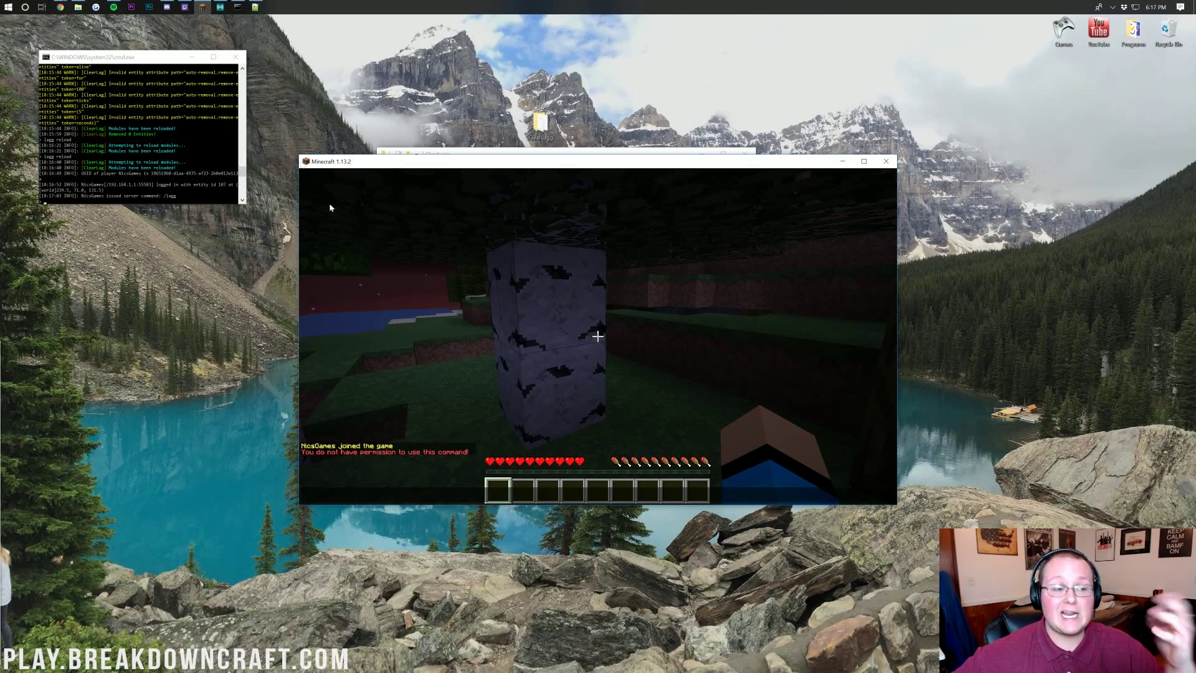
mouse_move(60, 6)
left_click(311, 49)
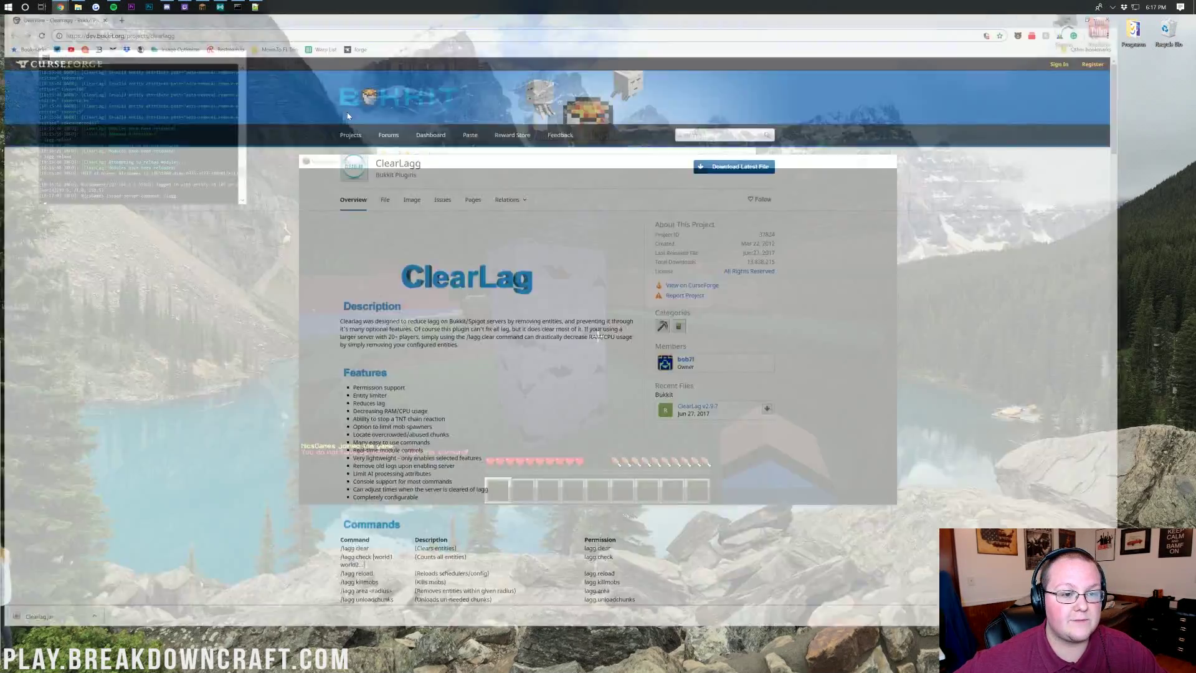
scroll(553, 339, "down", 6)
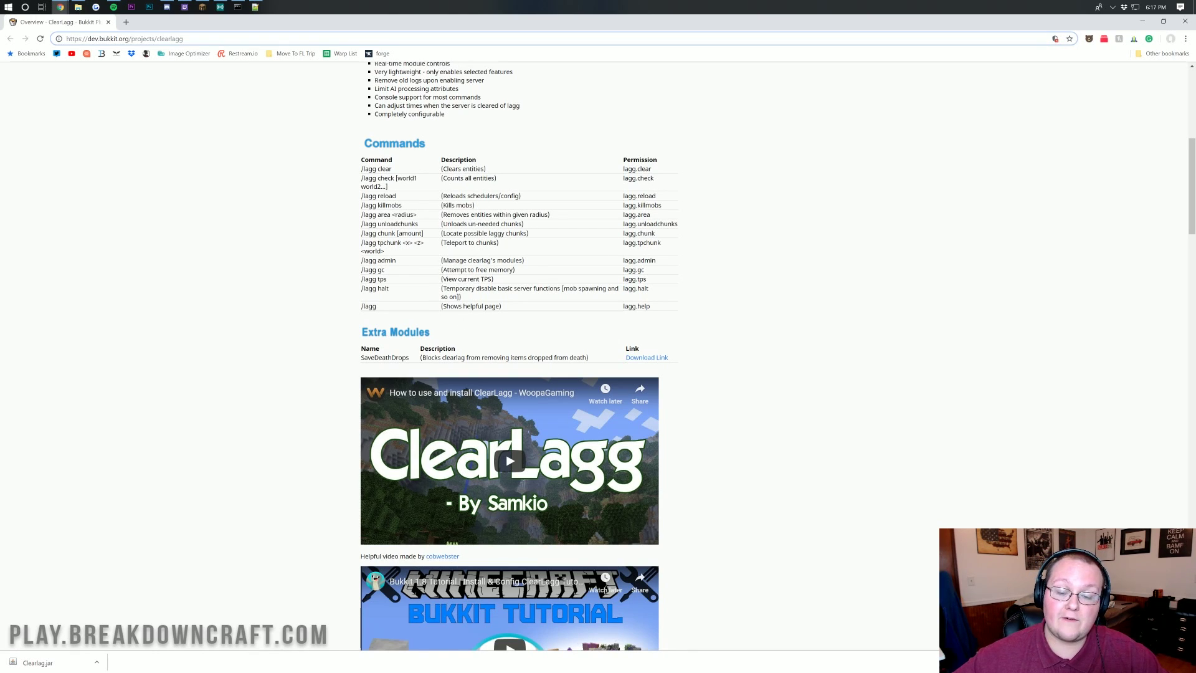
Make the player a server operator with the op command in the server console.
left_click(1143, 21)
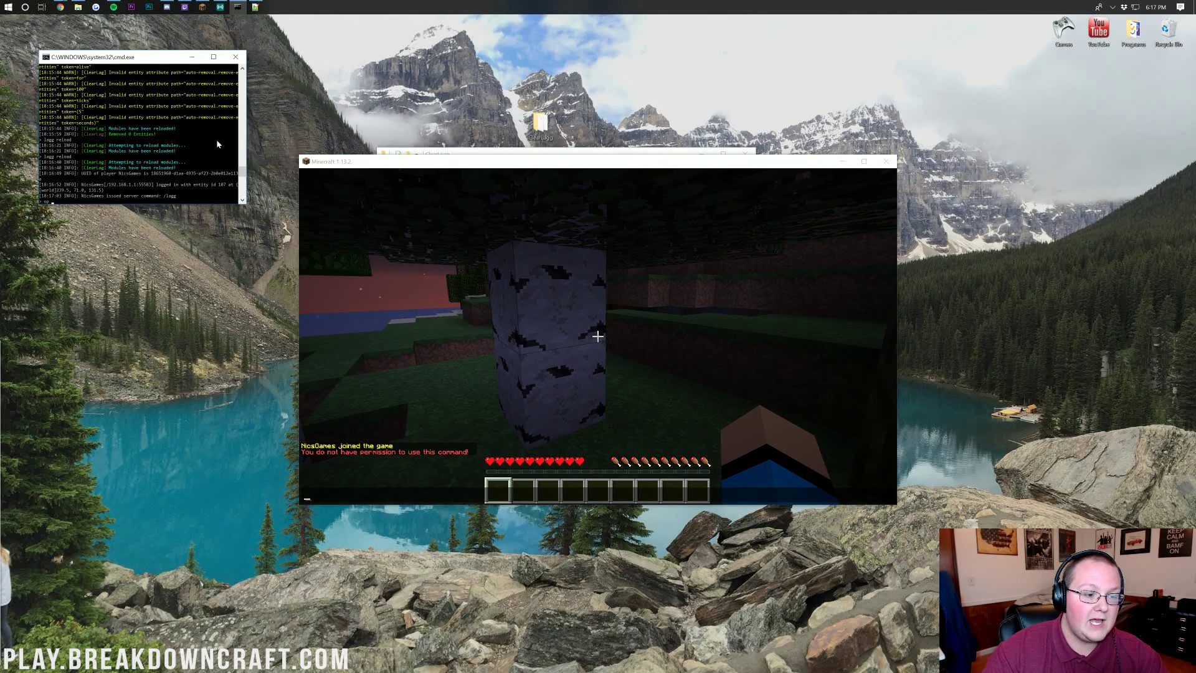
type("op nicsgames")
key("Return")
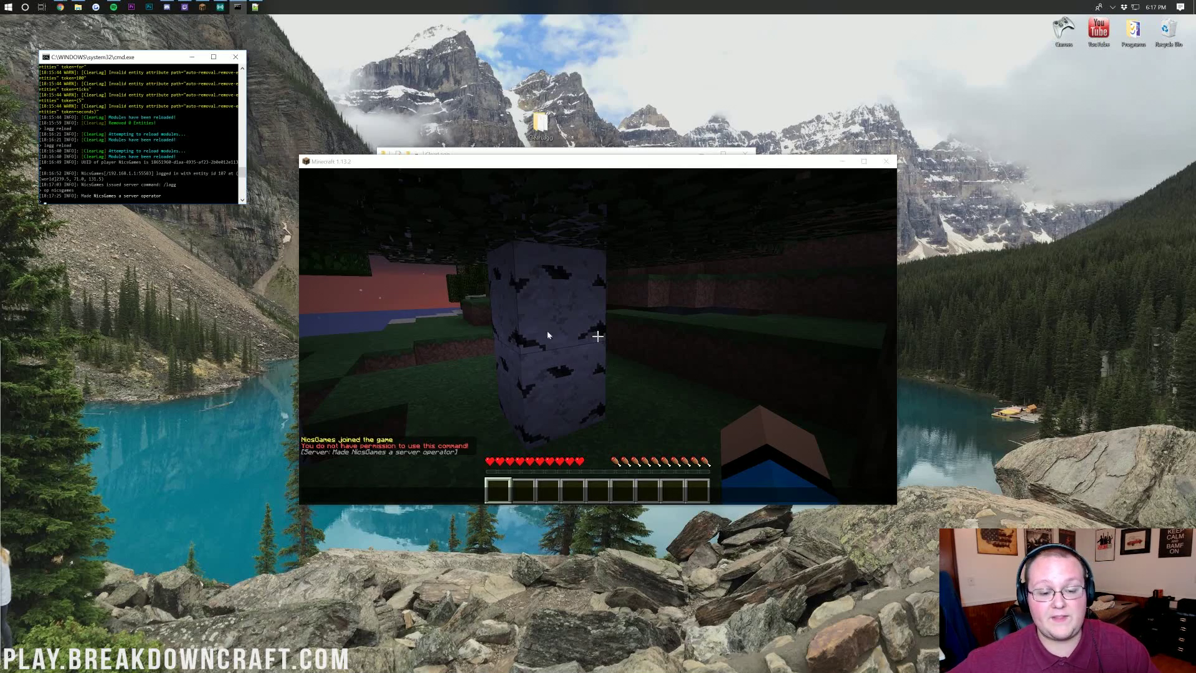
Return to Minecraft and list the available ClearLag commands with /lagg.
left_click(597, 364)
type("/lagg")
key("Return")
Remove entities from the worlds by running /lagg clear in the in-game chat.
key("t")
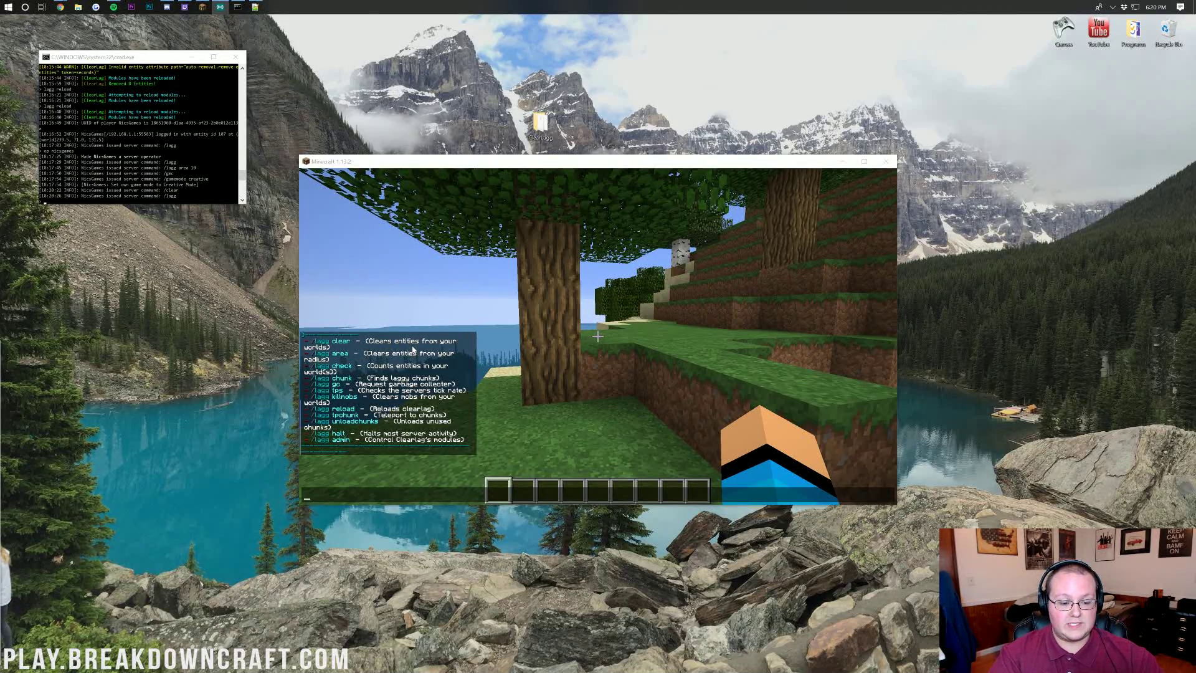
left_click(413, 351)
type("/")
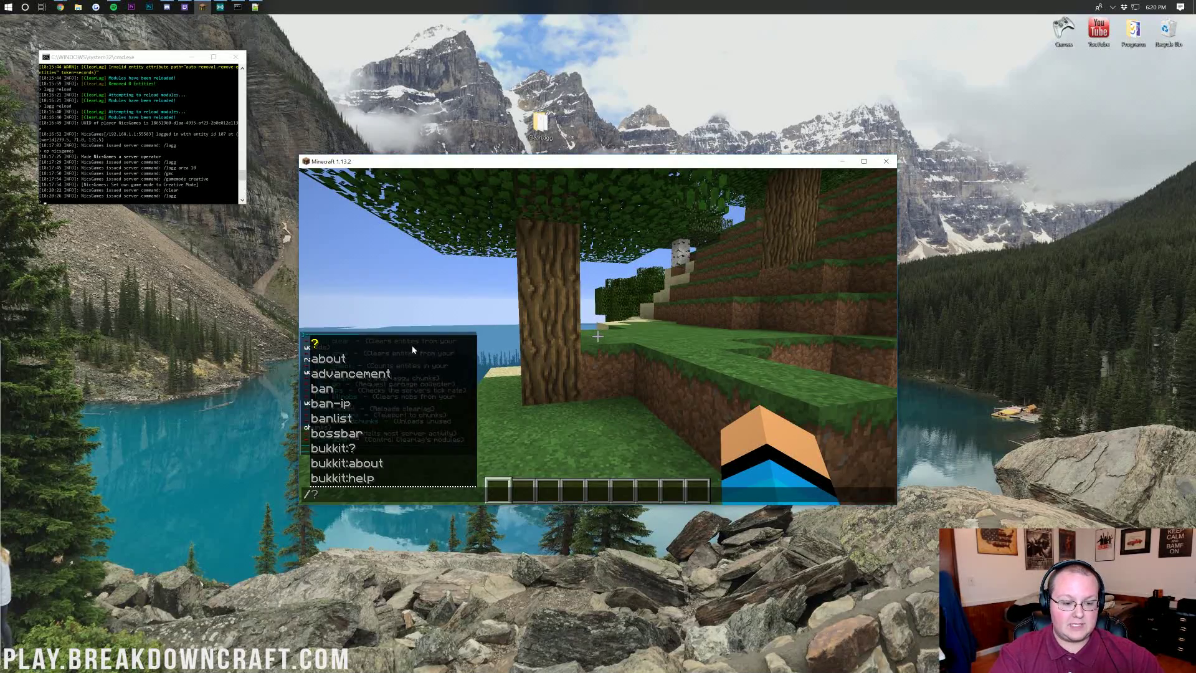
type("lagg clear")
key("Return")
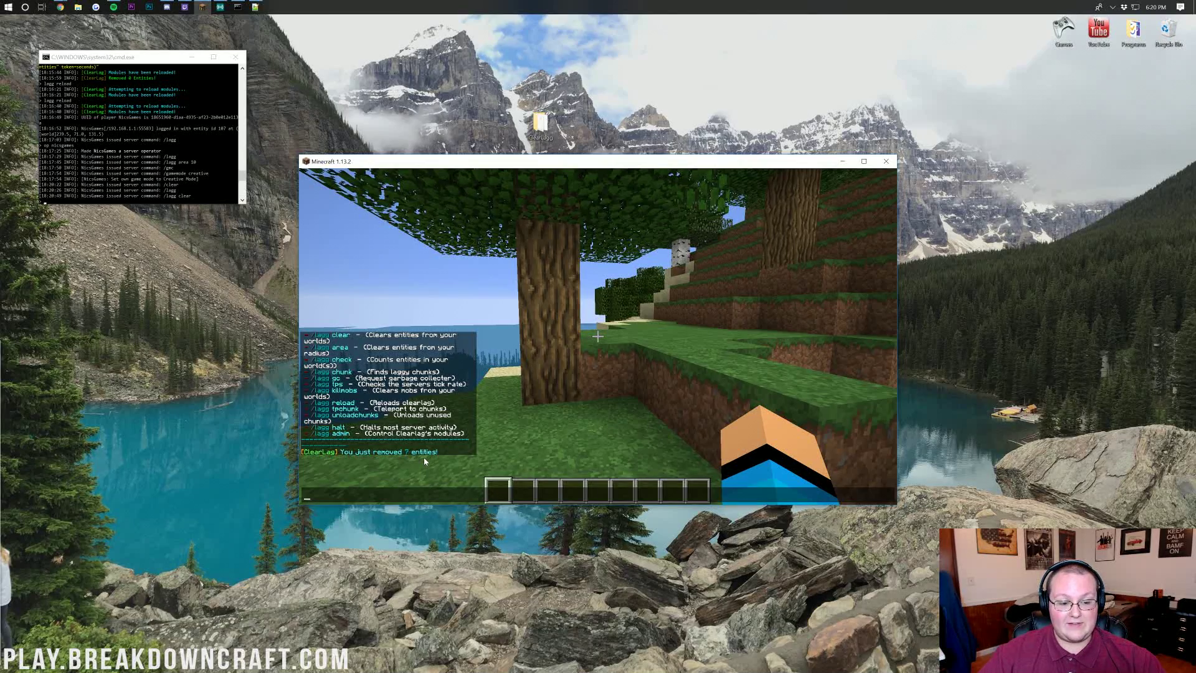
Remove entities around the player within a radius of 10 using /lagg area 10.
key("Up")
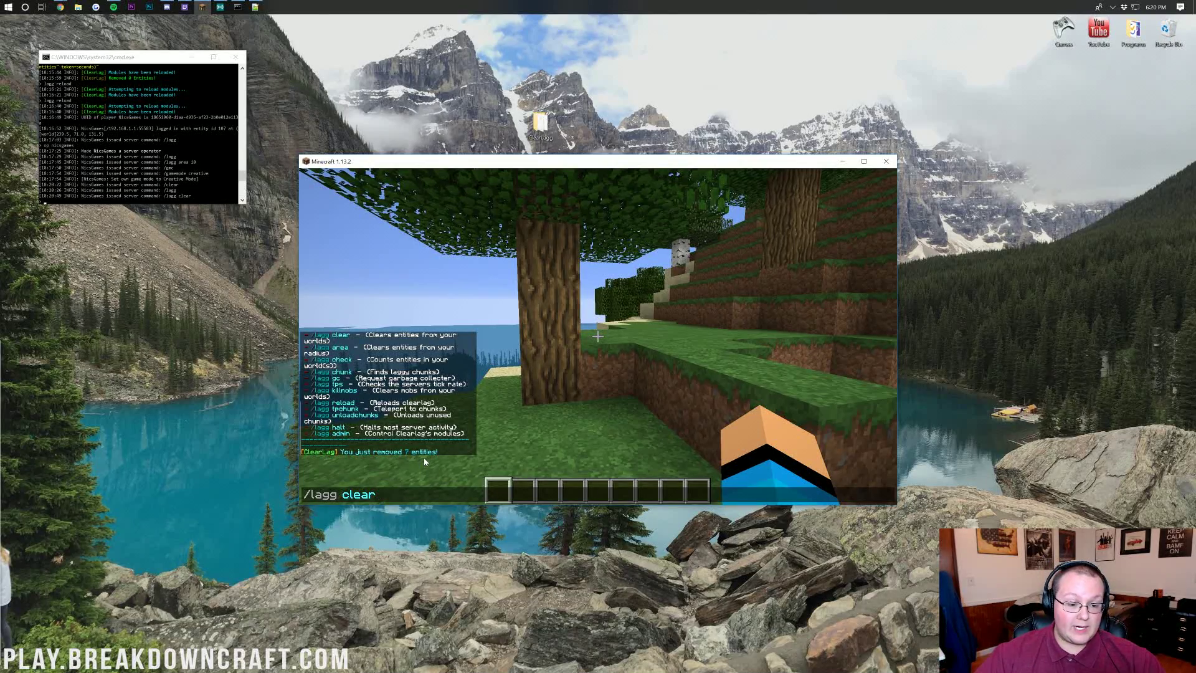
key("BackSpace")
key("BackSpace")
key("BackSpace")
key("BackSpace")
key("BackSpace")
type("area")
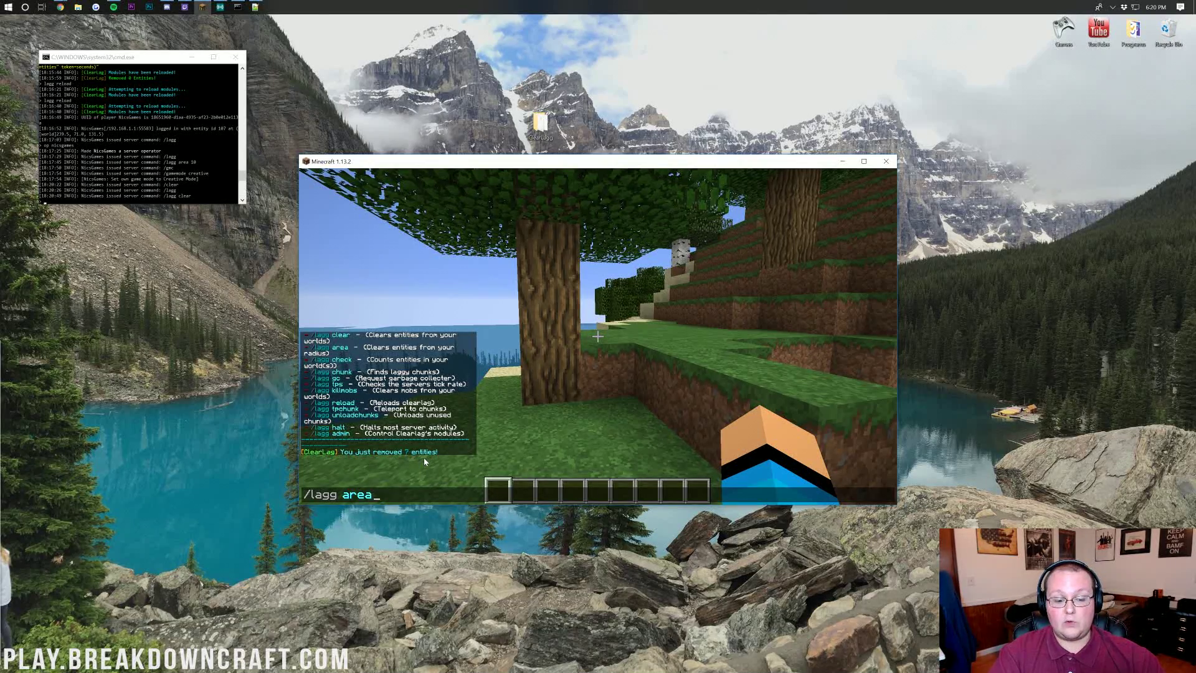
type(" 10")
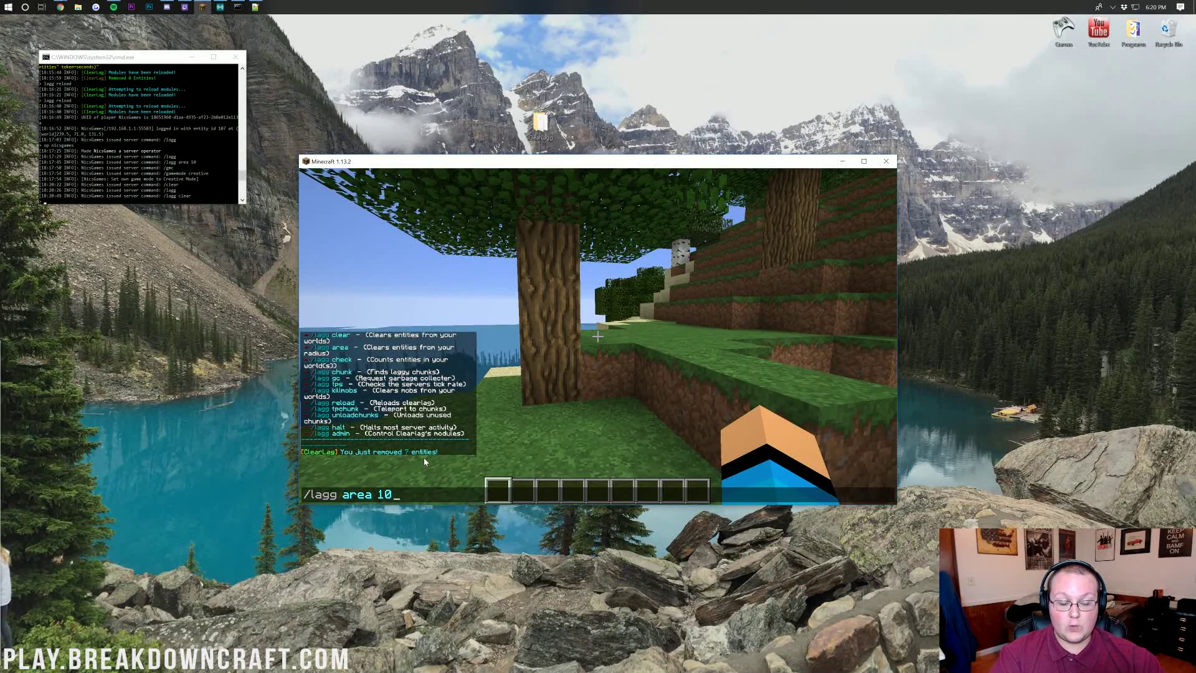
key("Return")
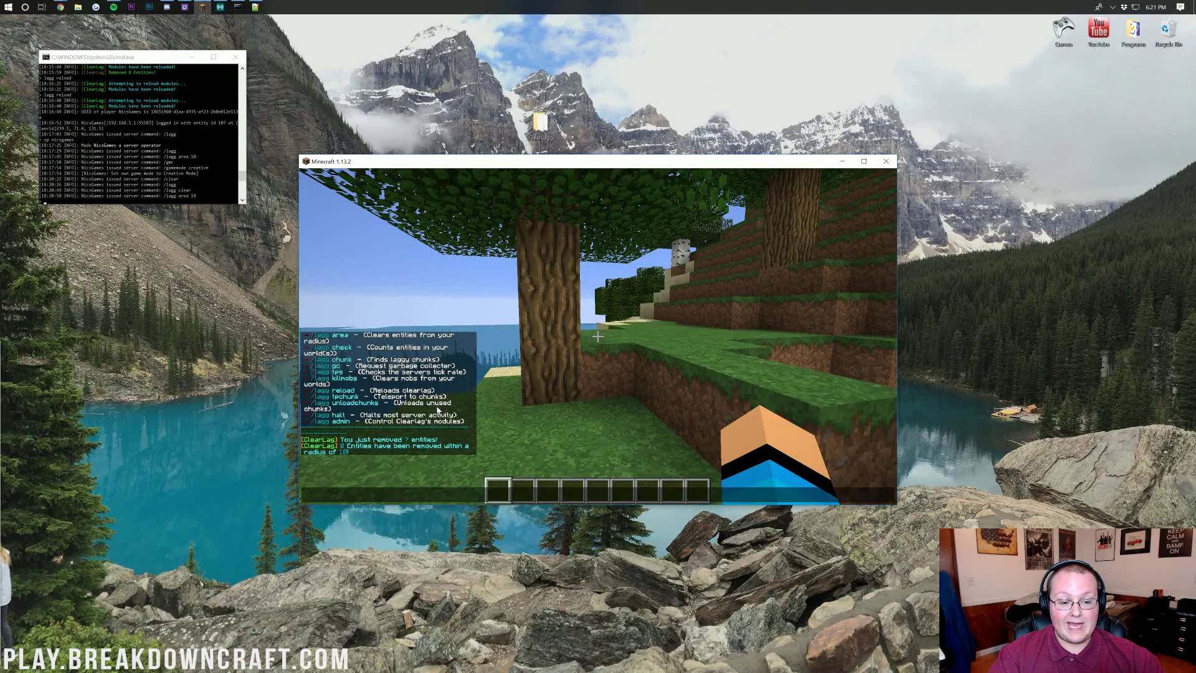
View the server status with /lagg check and find the laggiest chunks with /lagg chunk.
type("/lagg check")
key("Return")
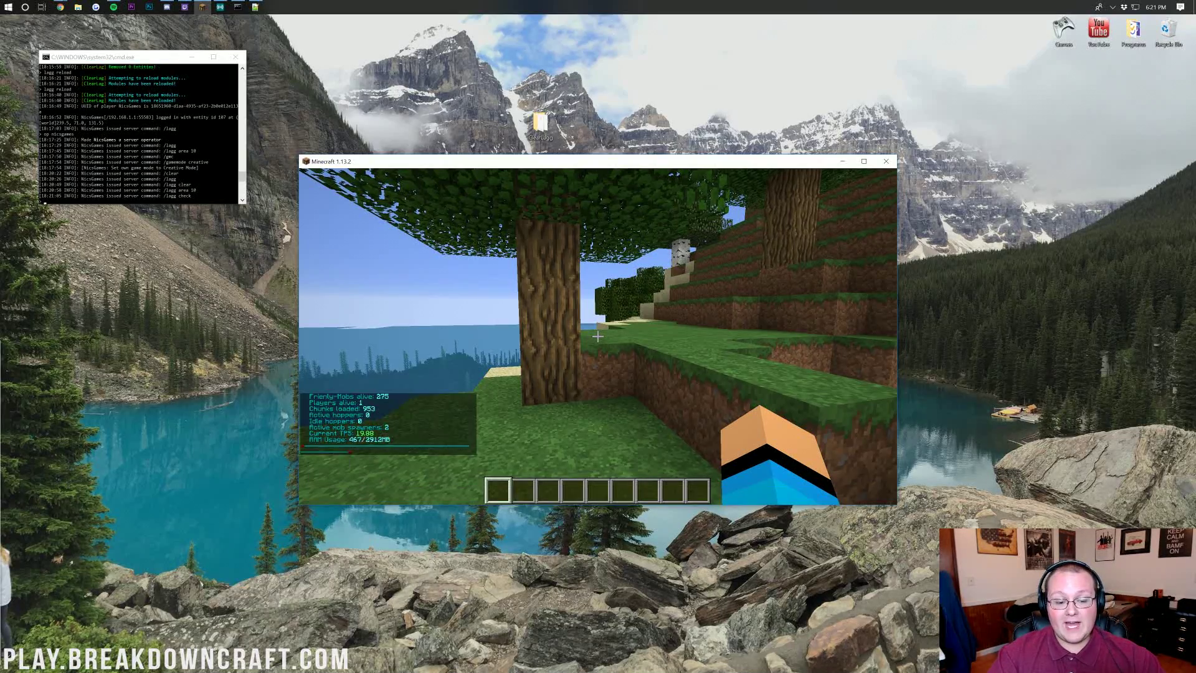
key("t")
key("Up")
key("BackSpace")
key("BackSpace")
key("BackSpace")
key("BackSpace")
type("hunk")
key("Return")
List the ClearLag commands with /lagg and request garbage collection with /lagg gc.
key("t")
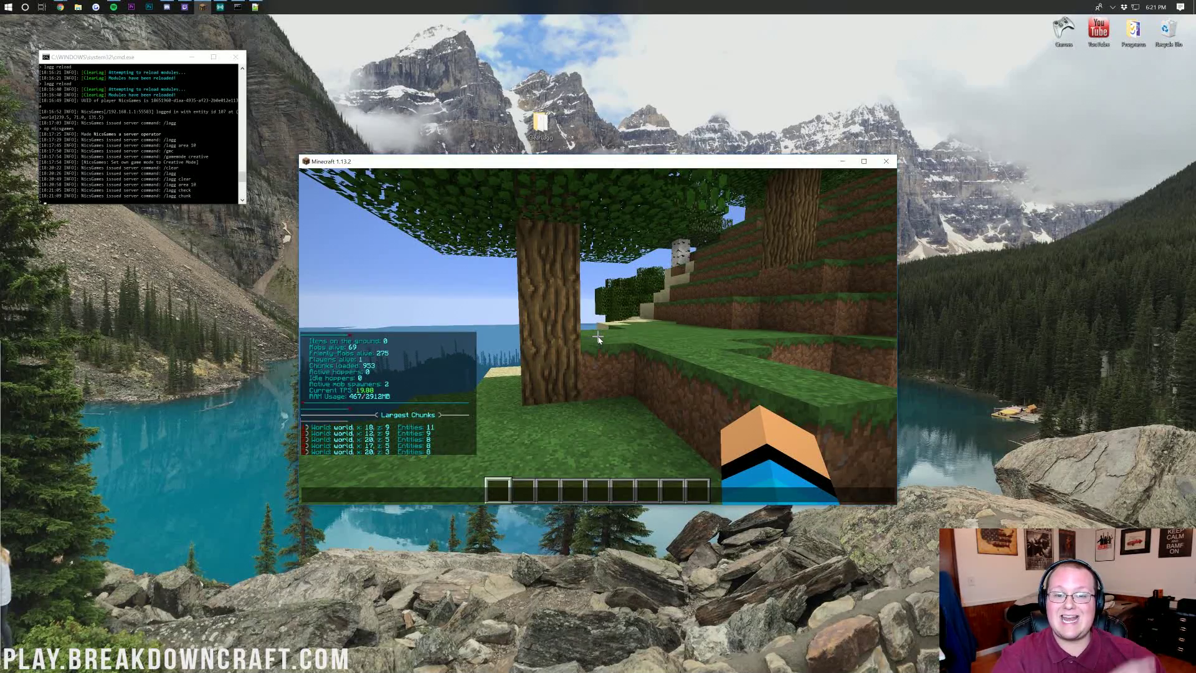
type("/lagg")
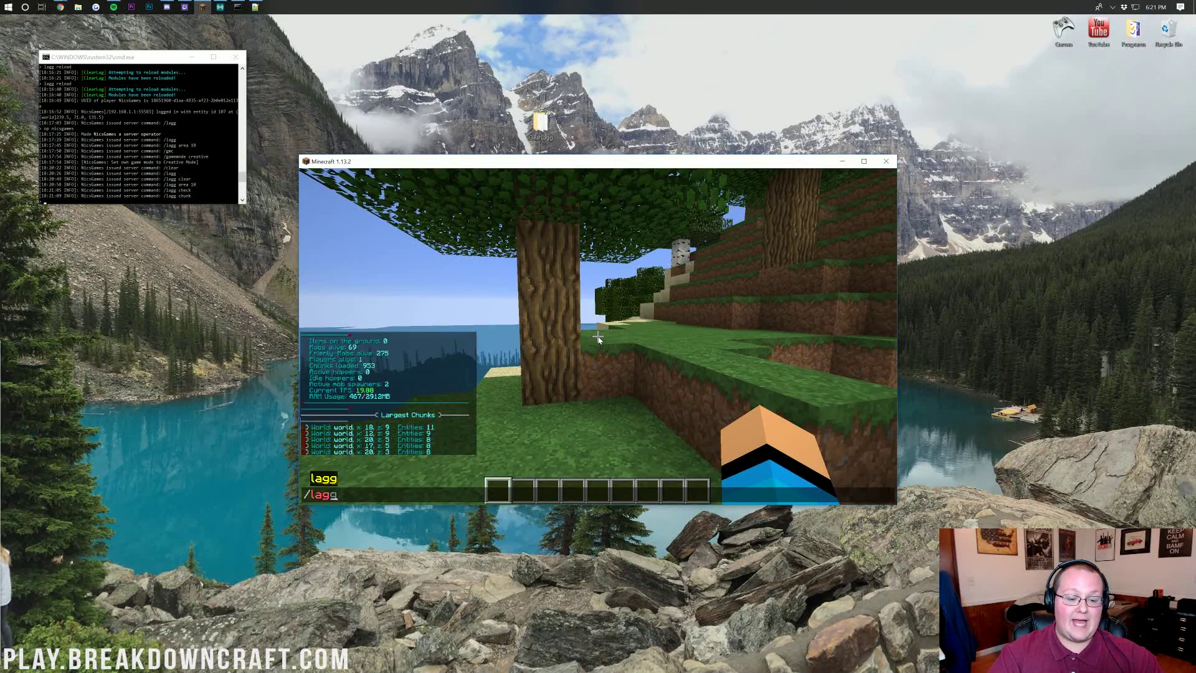
key("Return")
key("t")
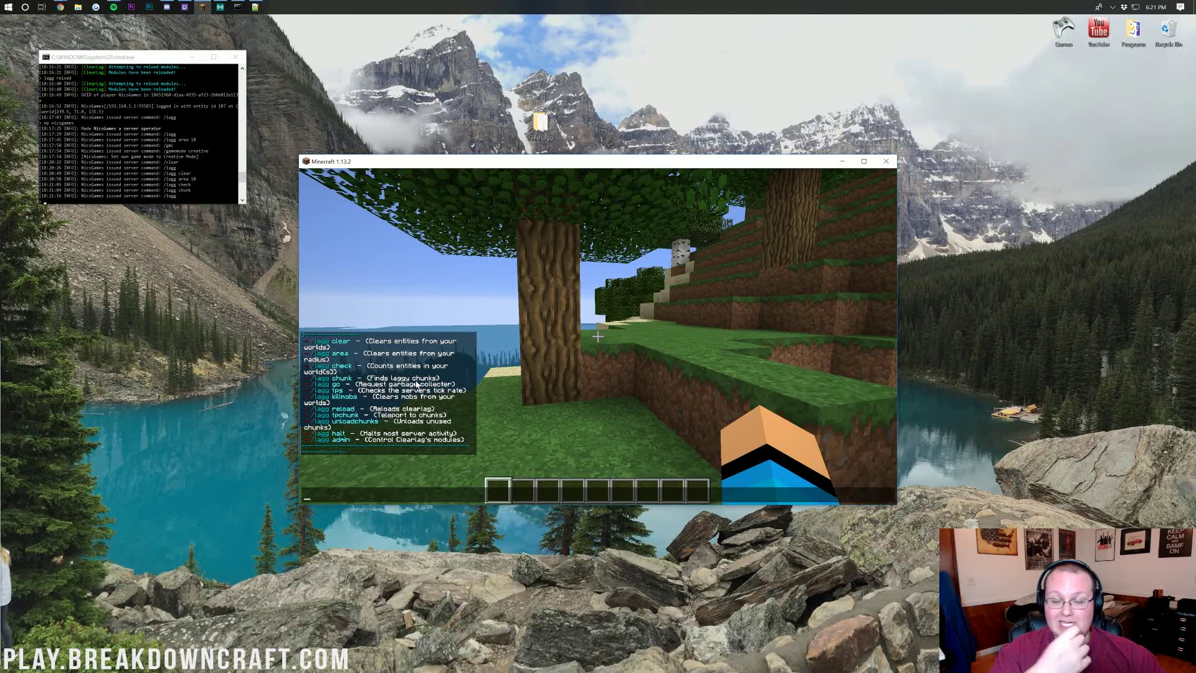
type("/lagg g")
key("Escape")
type("/lagg gc")
key("Return")
Check the server's RAM usage twice in a row with /lagg check.
key("t")
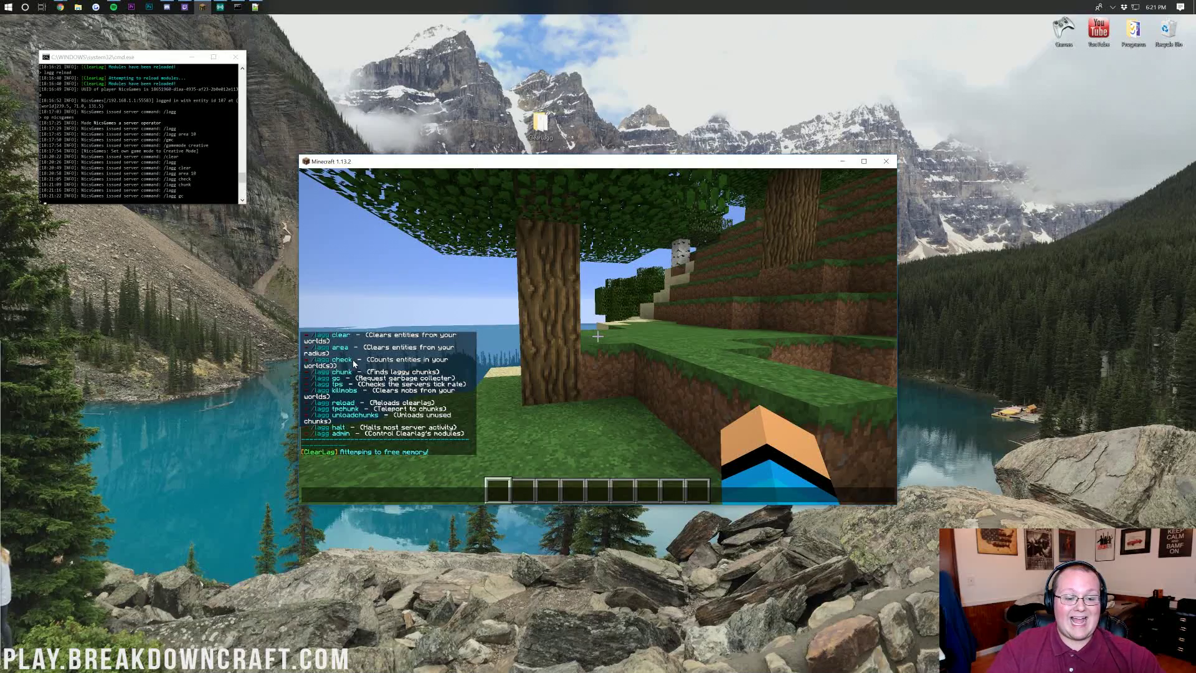
type("/lagg")
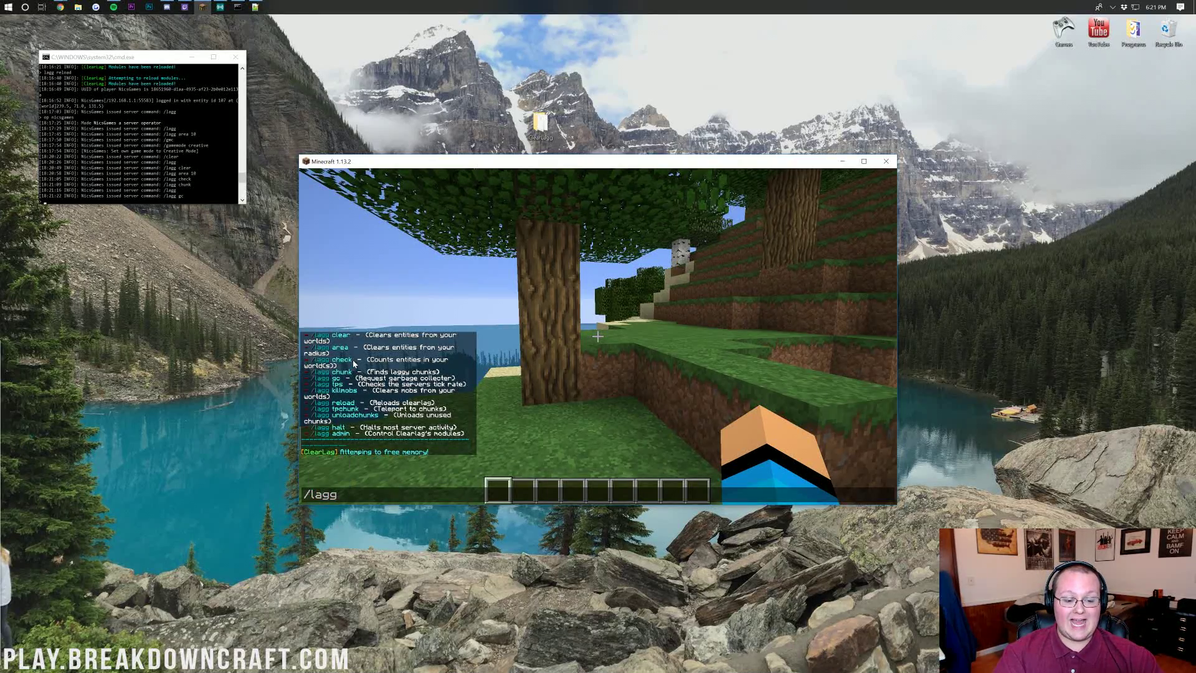
type(" check")
key("Return")
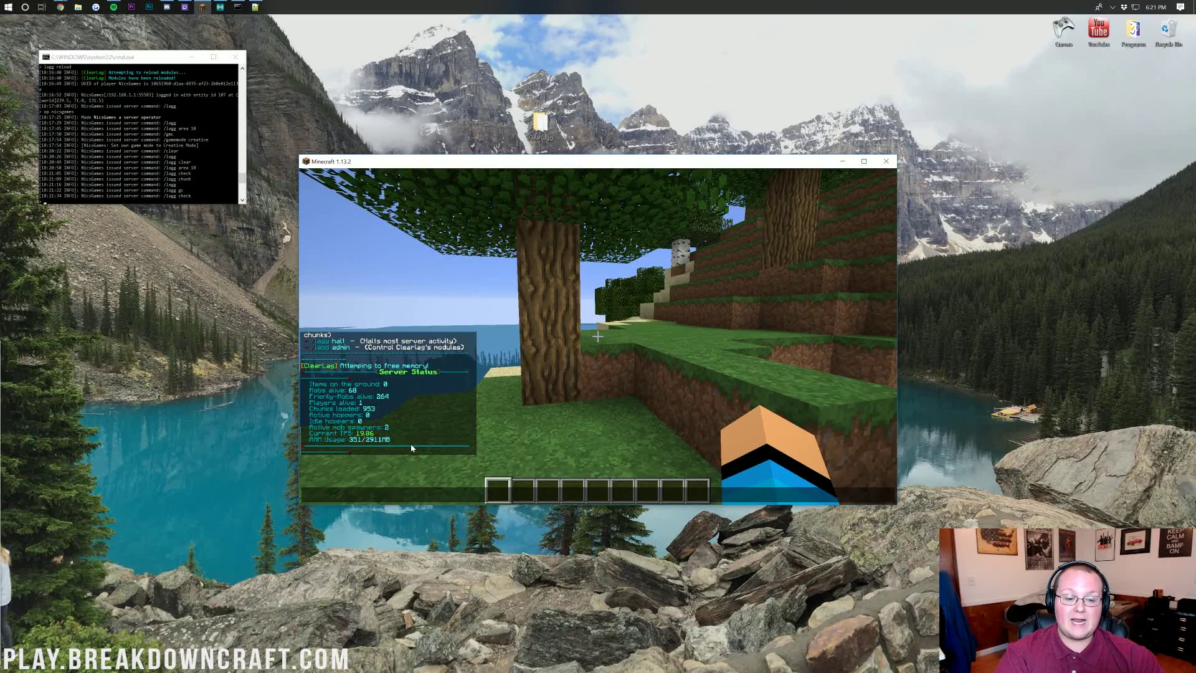
type("/lagg check")
key("Return")
Generate a server timings report with /timings paste.
key("t")
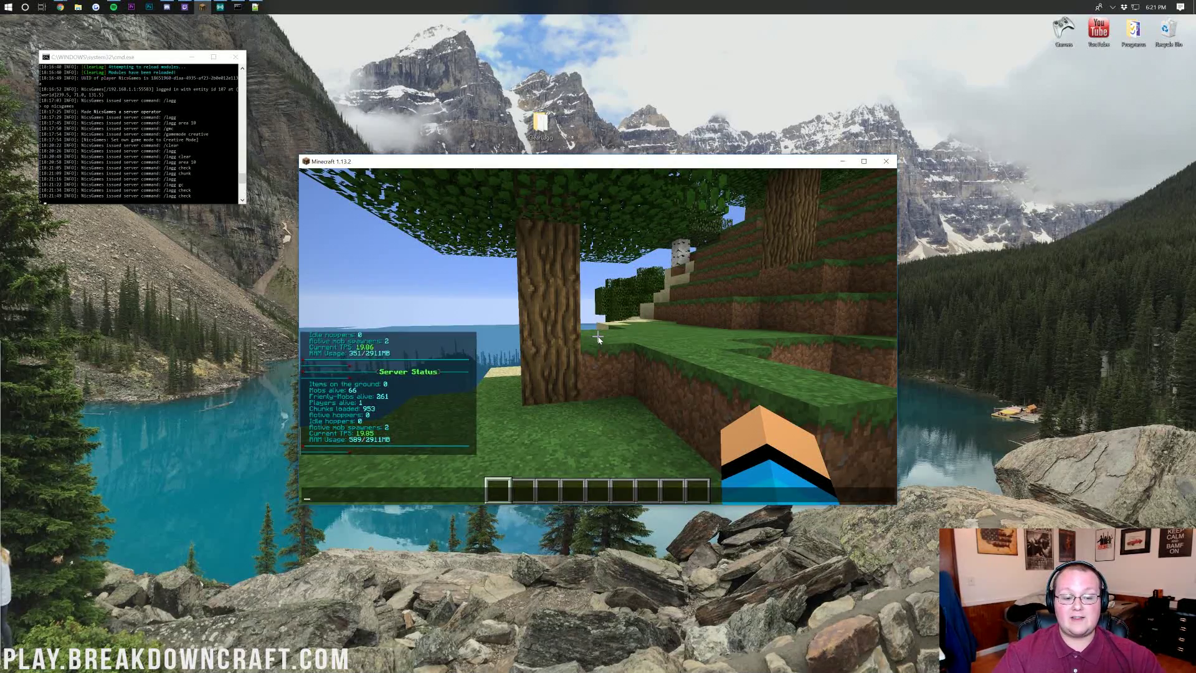
type("/timings pas")
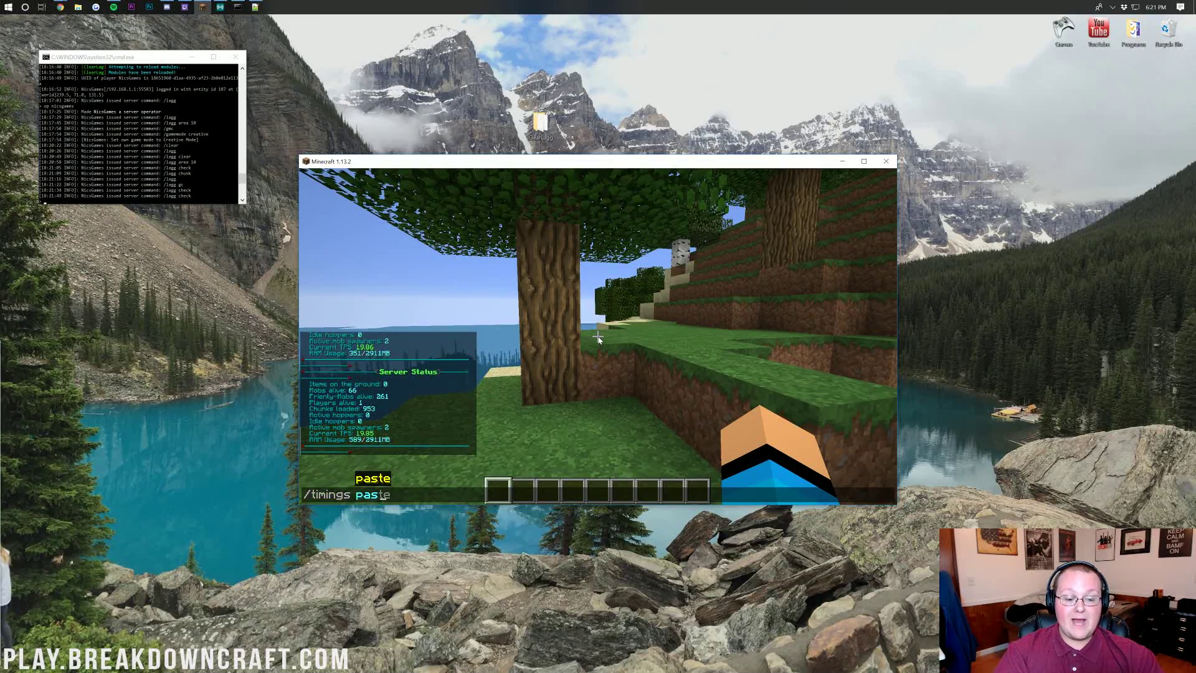
type("te")
key("Return")
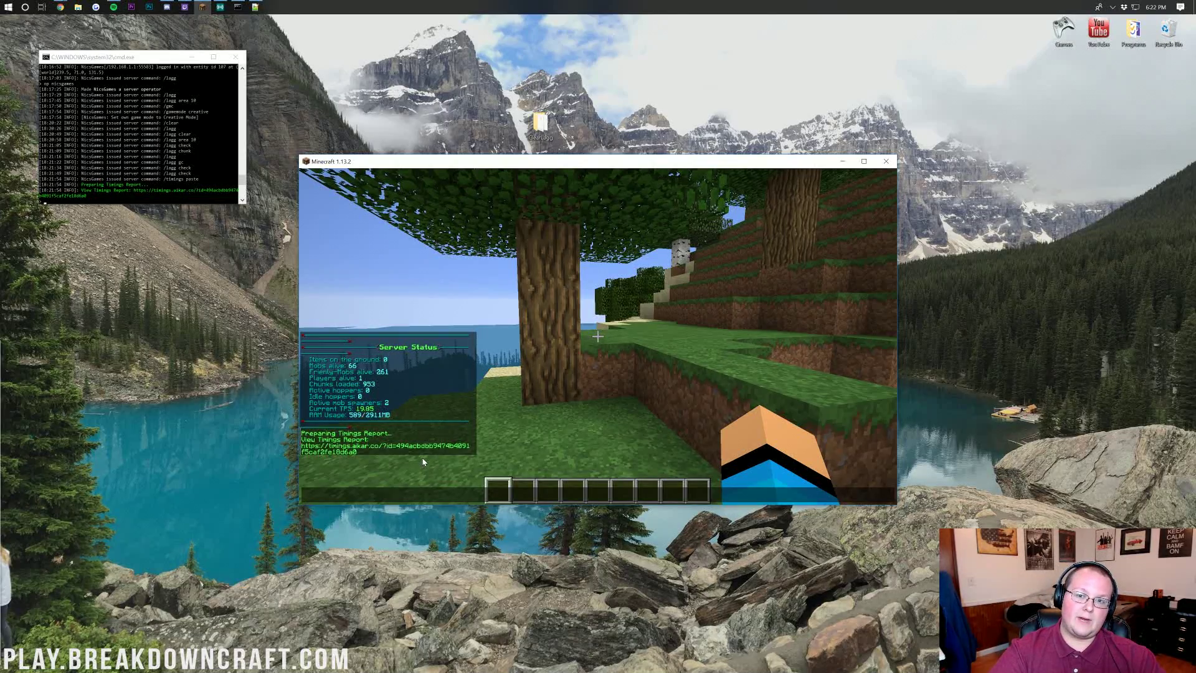
List the ClearLag commands and remove all mobs from the worlds with /lagg killmobs.
type("/lagg")
key("Return")
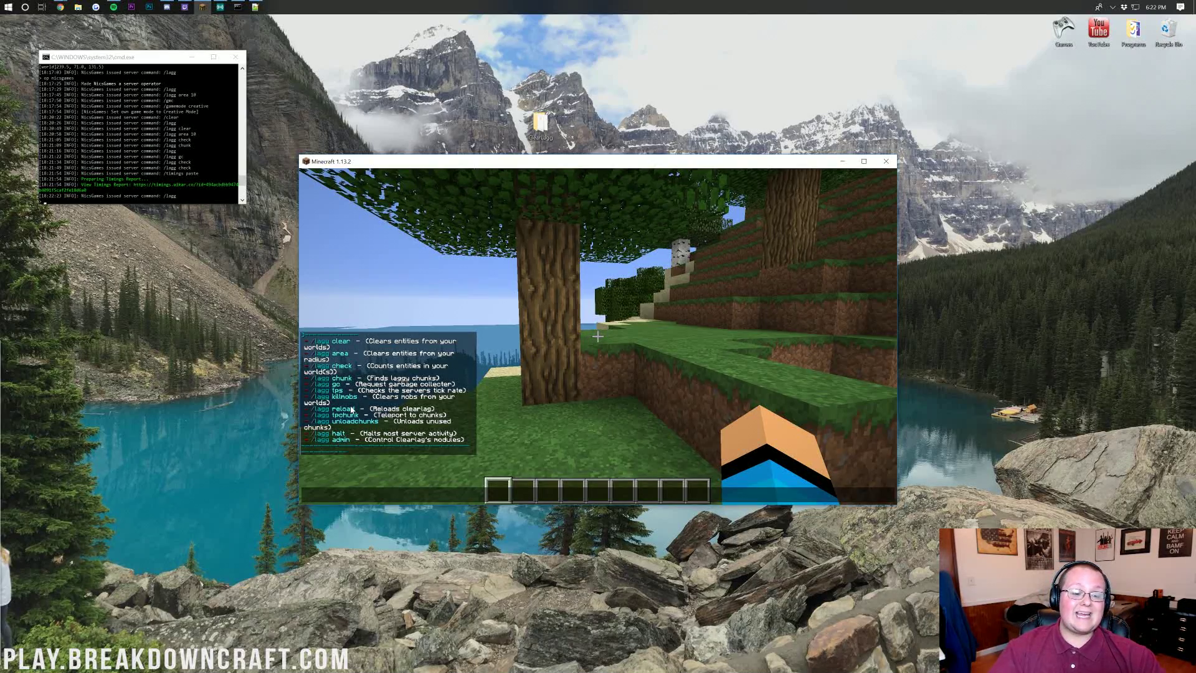
type("/lagg ")
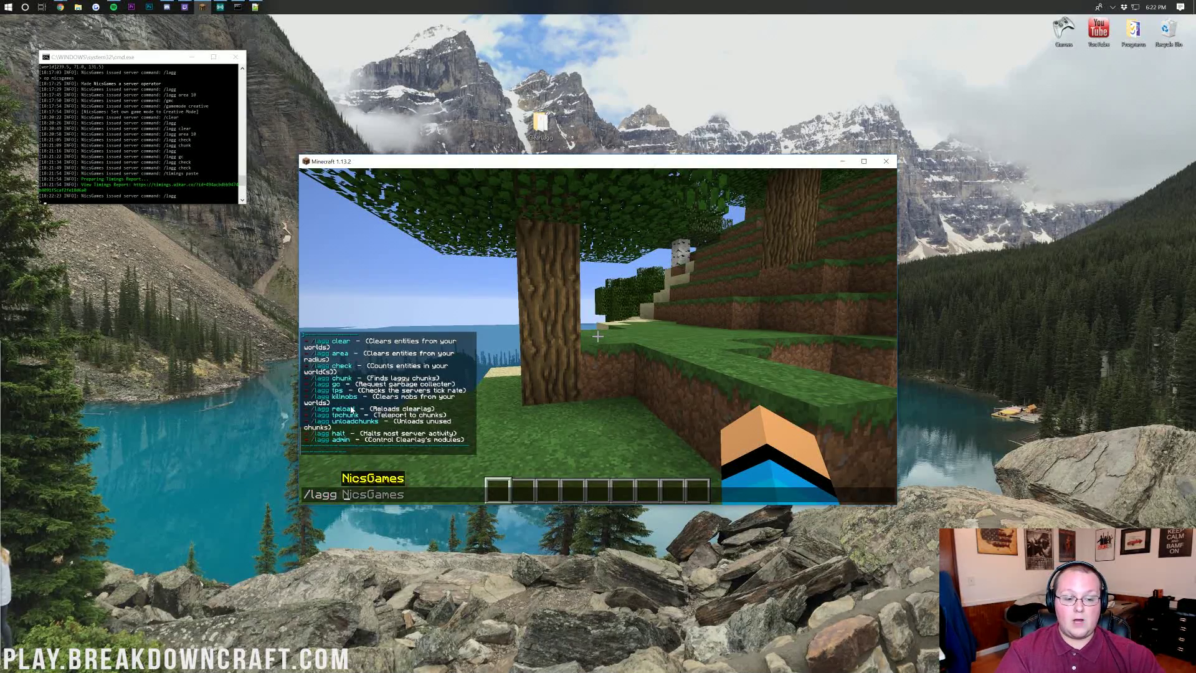
type("killmobs")
key("Return")
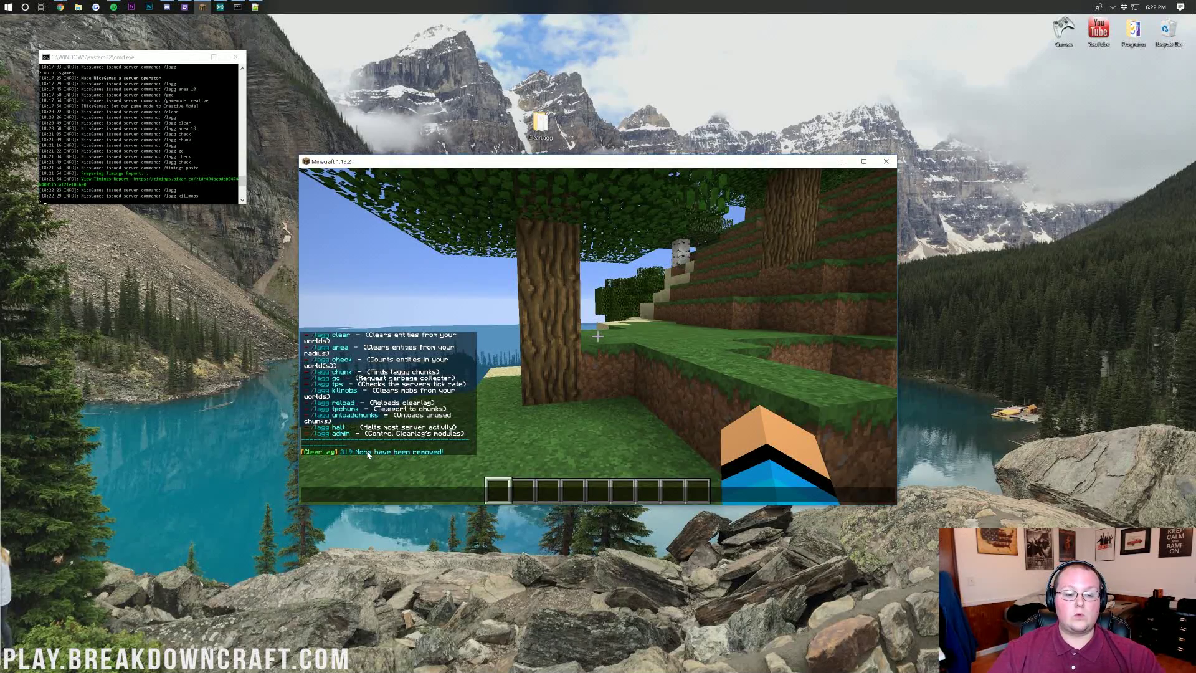
Run /lagg check to view the mob counts in the server status after killing the mobs.
type("/lagg check")
key("Return")
key("t")
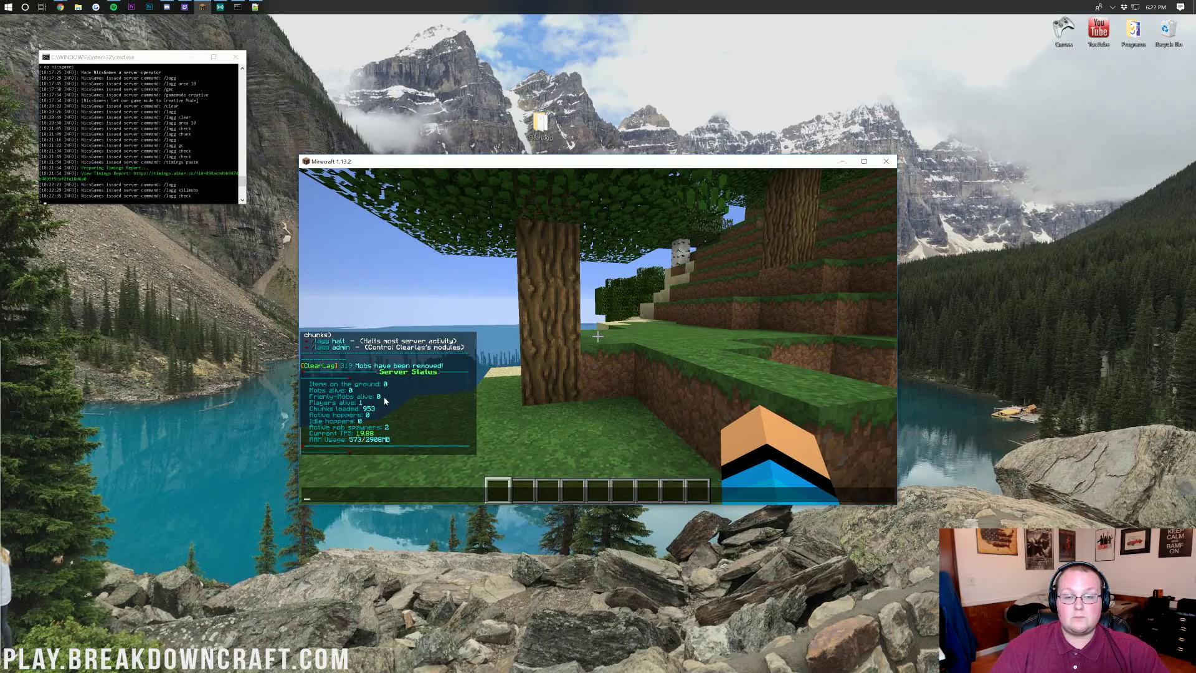
Unload unused chunks with /lagg unloadchunks, reviewing the loaded-chunk count in the chat history before running it.
scroll(385, 400, "up", 2)
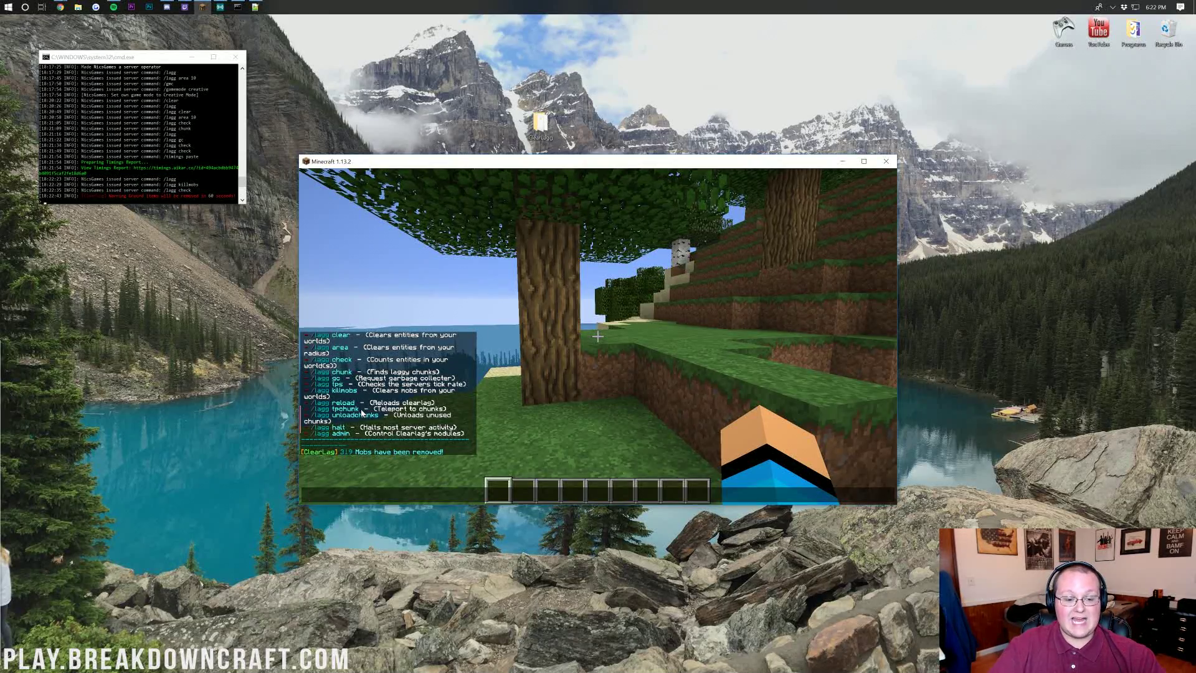
type("/lagg unloadc")
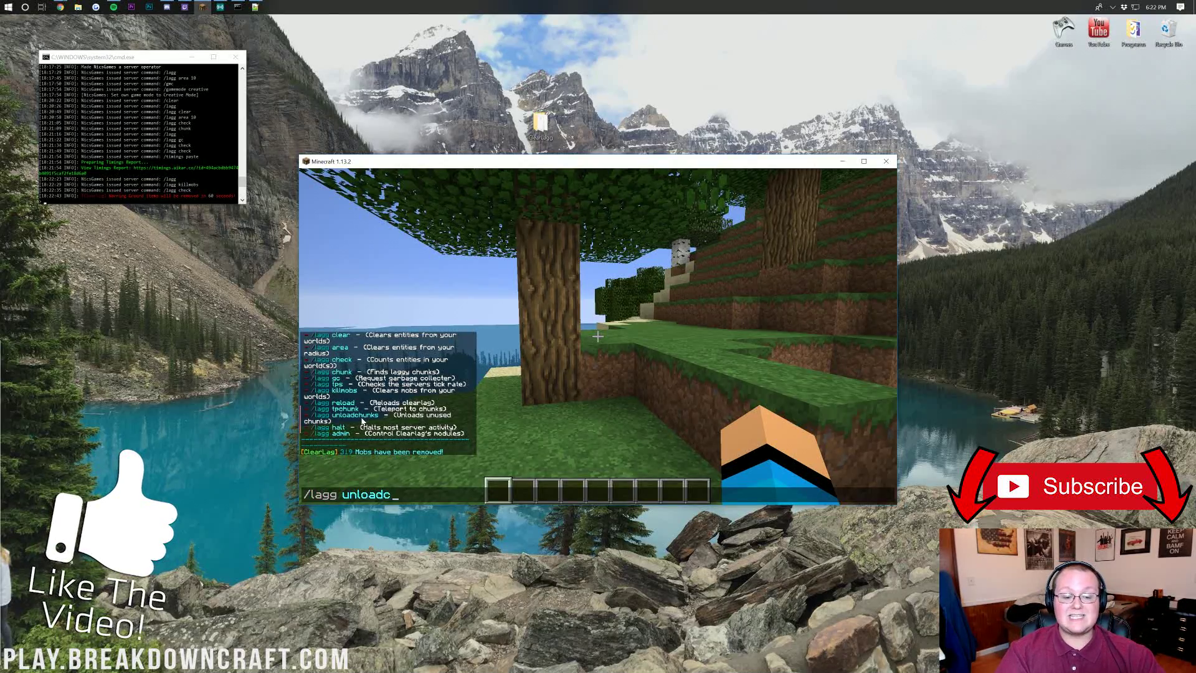
type("hunks")
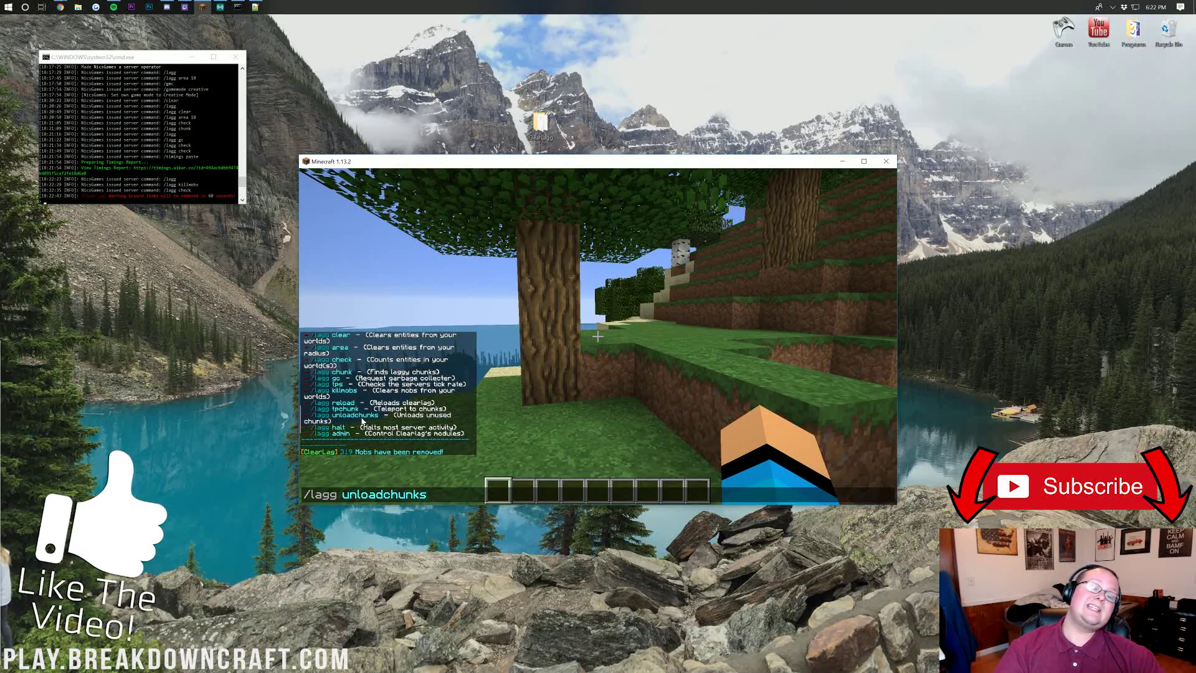
scroll(382, 411, "down", 2)
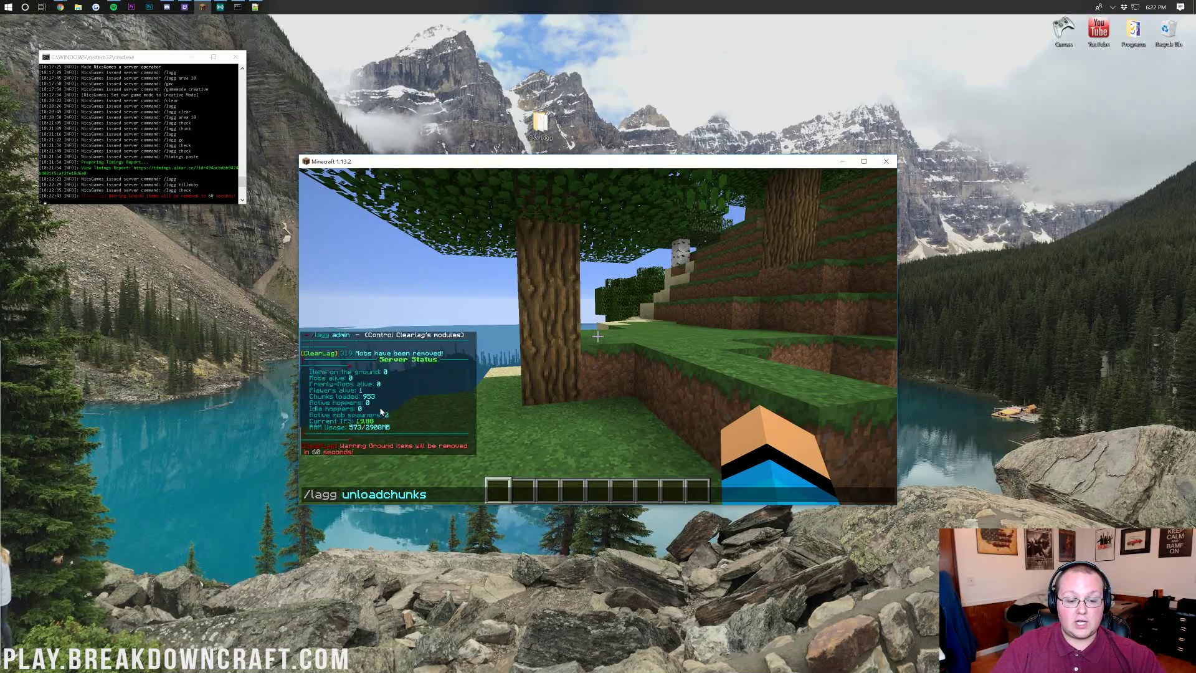
scroll(381, 411, "up", 2)
scroll(381, 412, "down", 2)
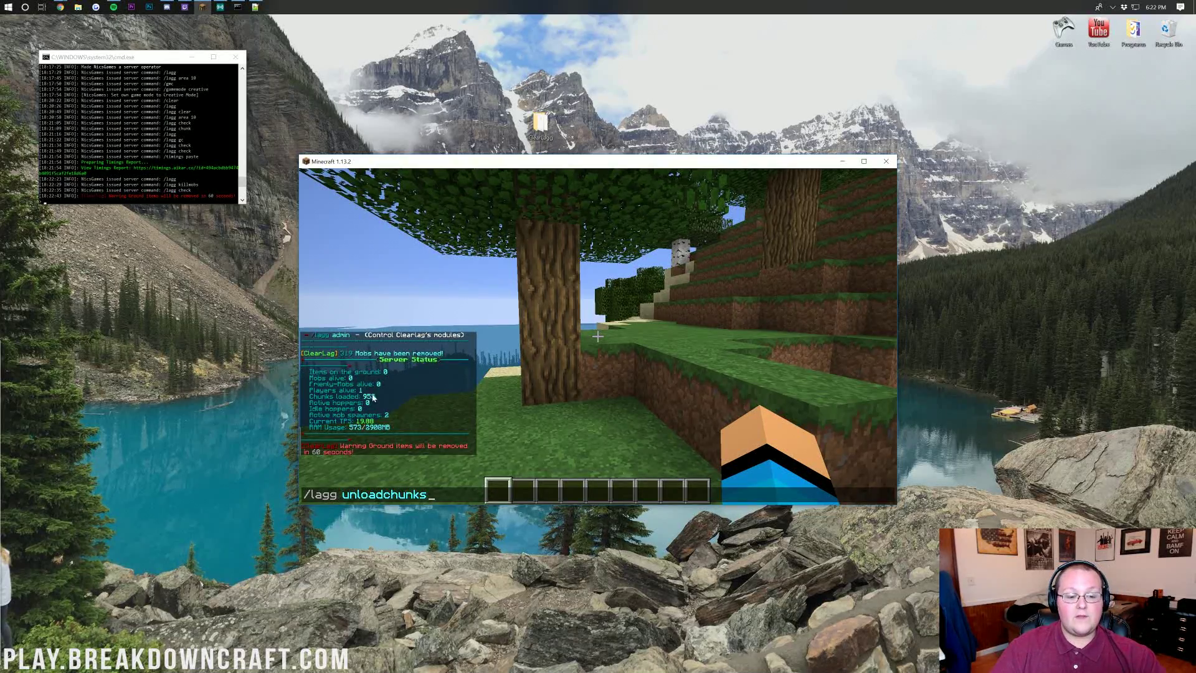
key("Return")
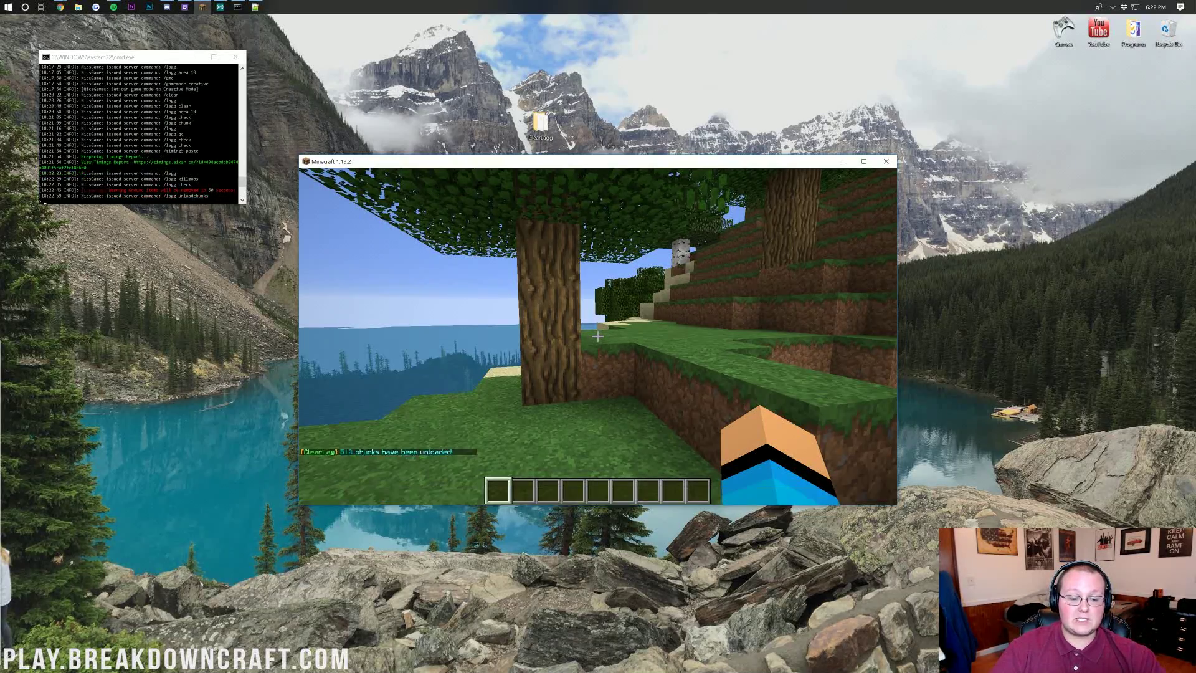
Run /lagg check again and compare the loaded chunks with the previous status report in the chat history.
type("t")
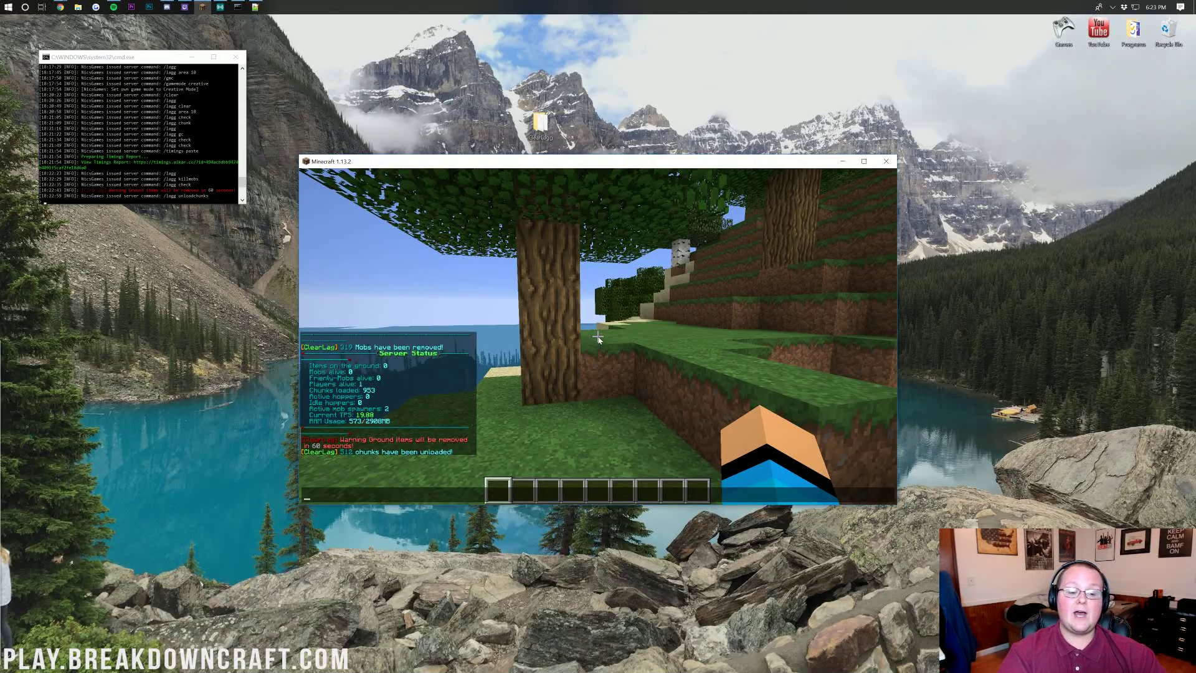
type("/lagg check")
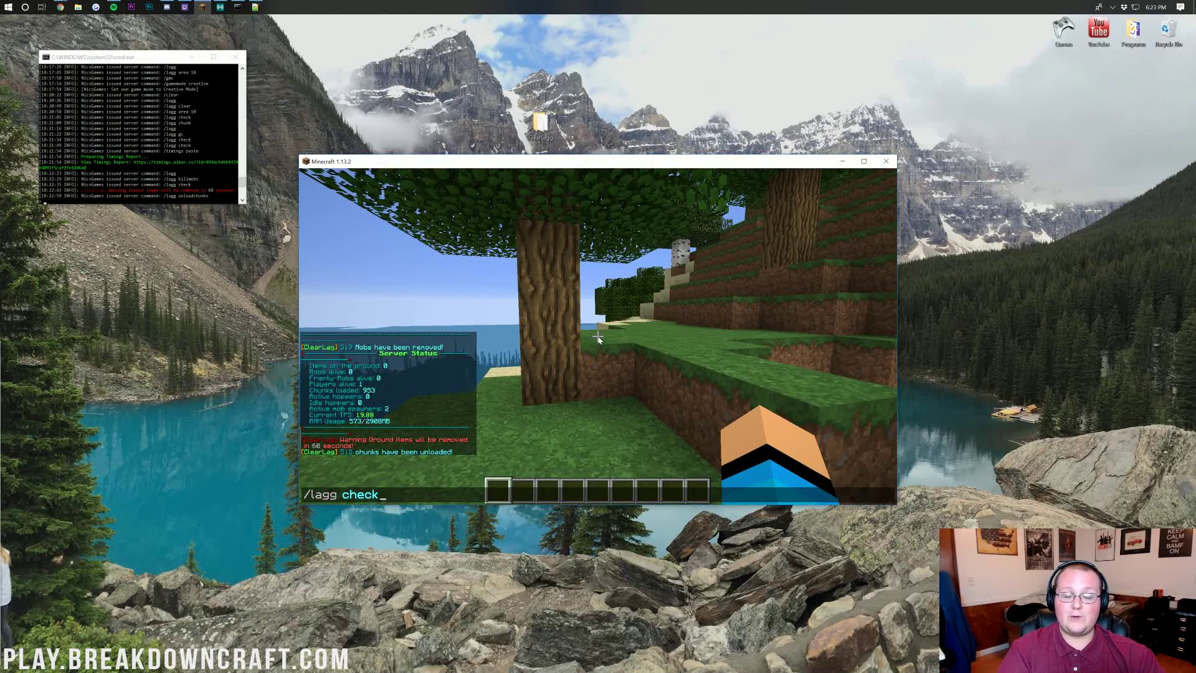
key("Return")
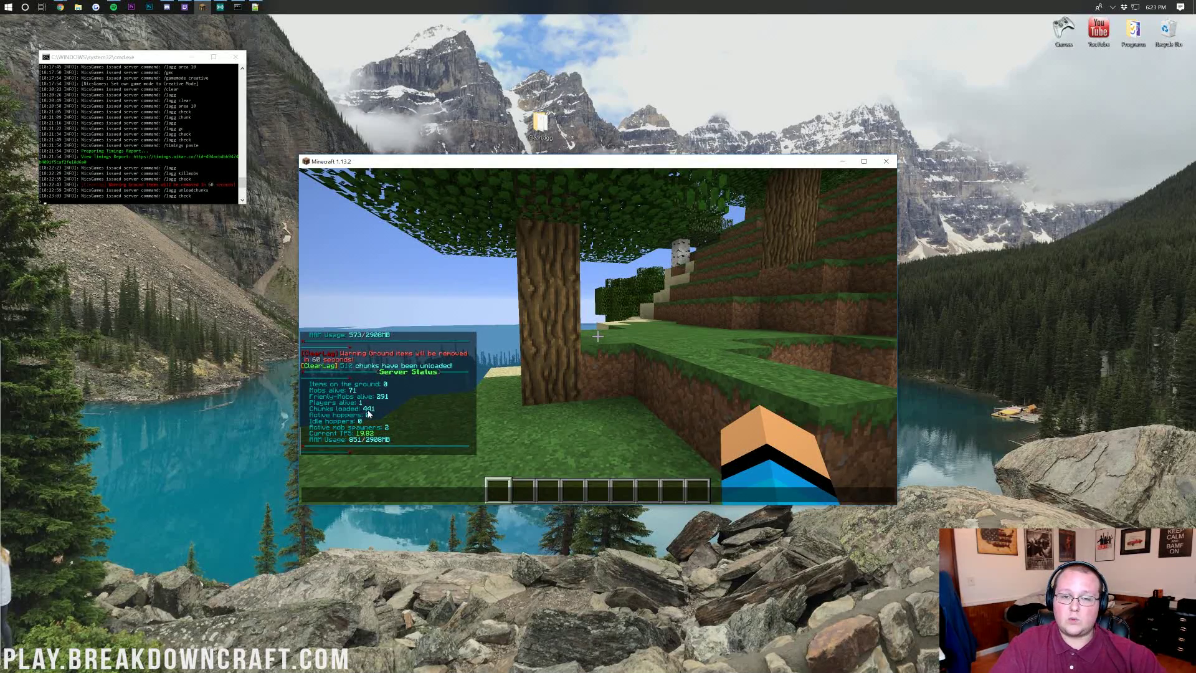
key("t")
scroll(381, 405, "up", 2)
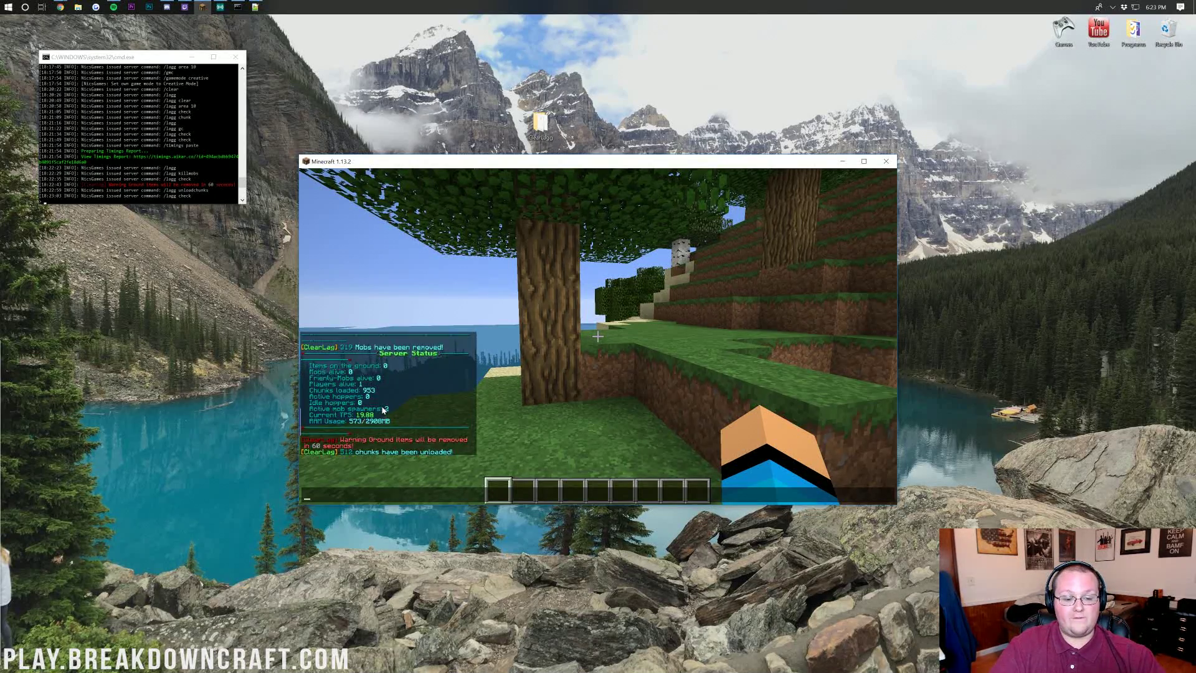
scroll(380, 397, "down", 2)
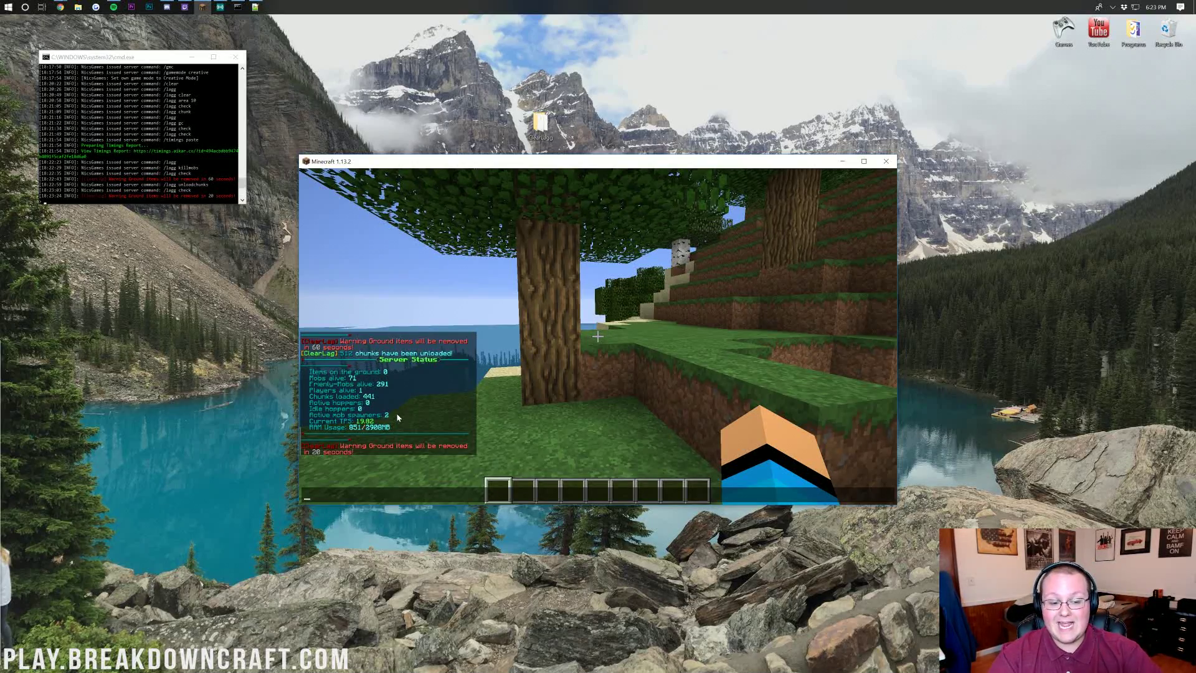
Review the ClearLag command list with /lagg and return to the game world.
type("/lagg")
key("Return")
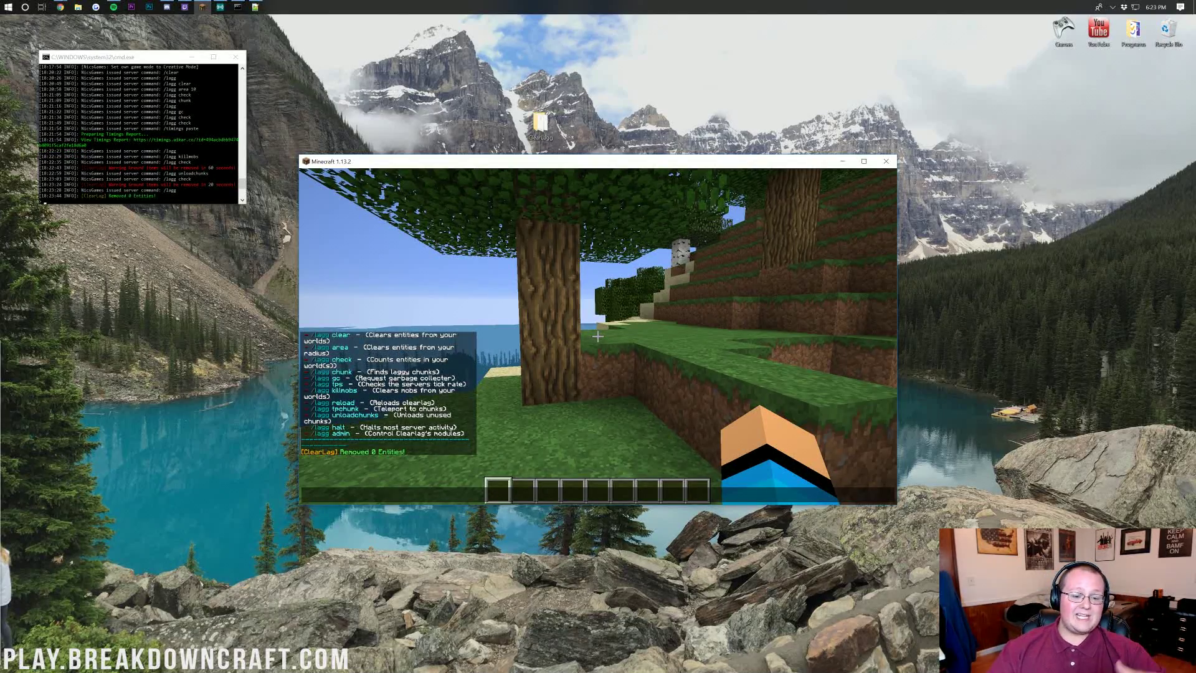
key("Escape")
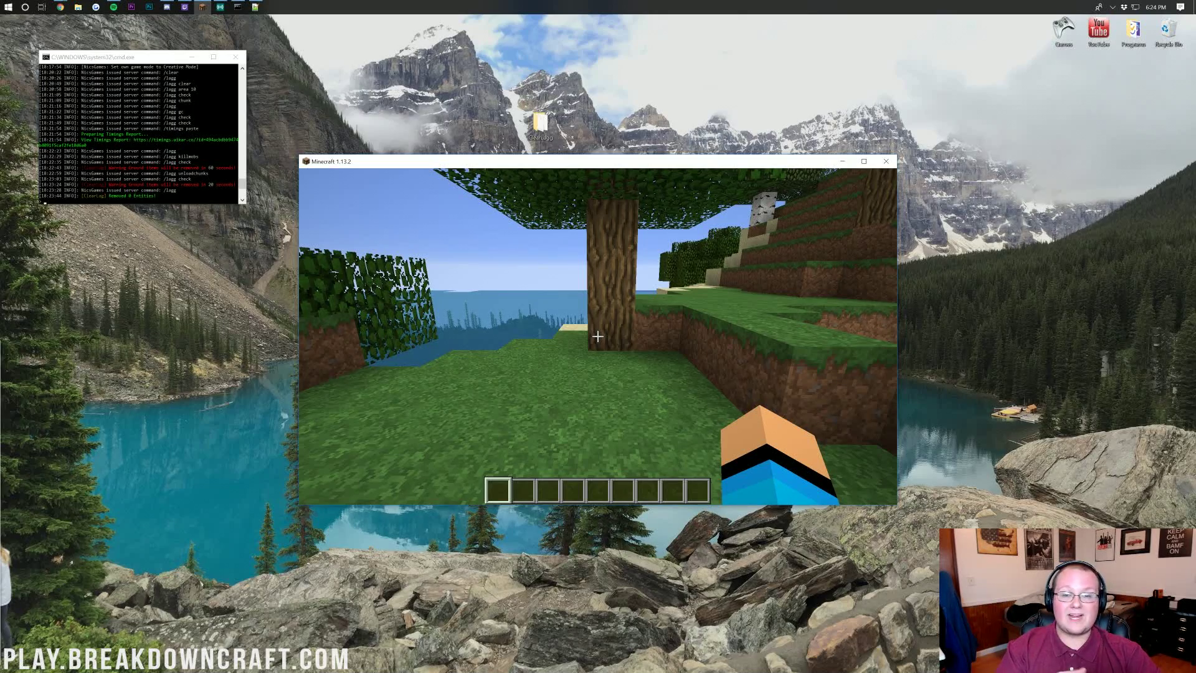
Reopen the chat and bring up the /lagg command list once more.
key("slash")
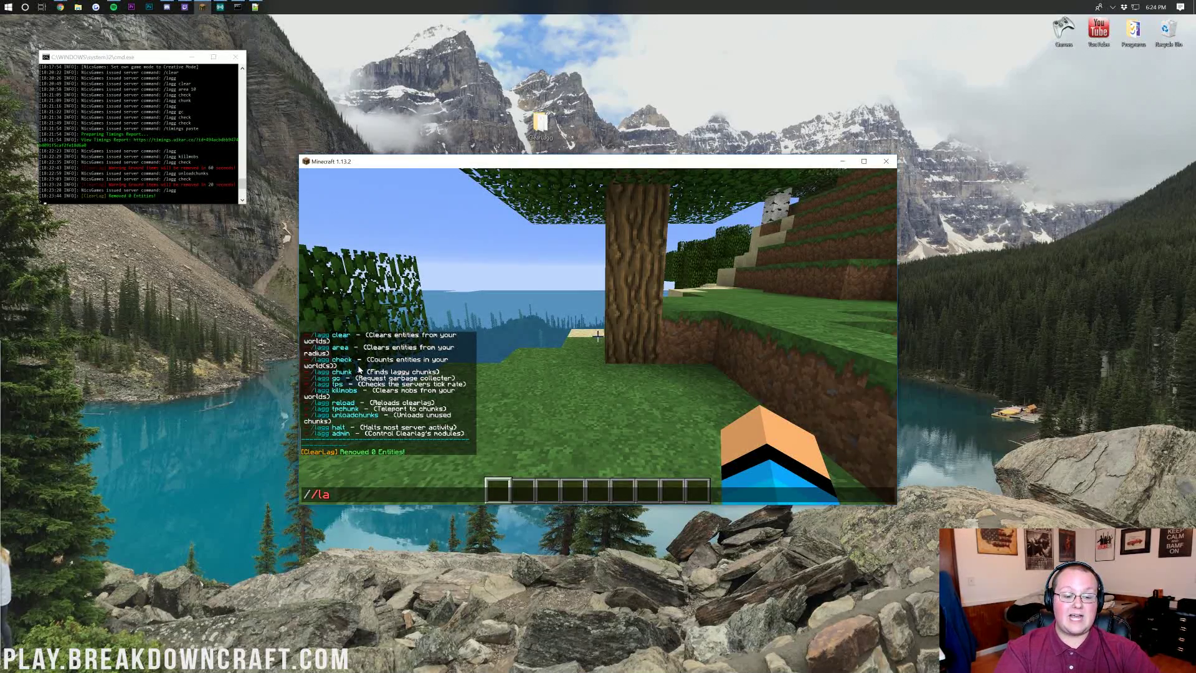
key("BackSpace")
type("lagg")
key("Return")
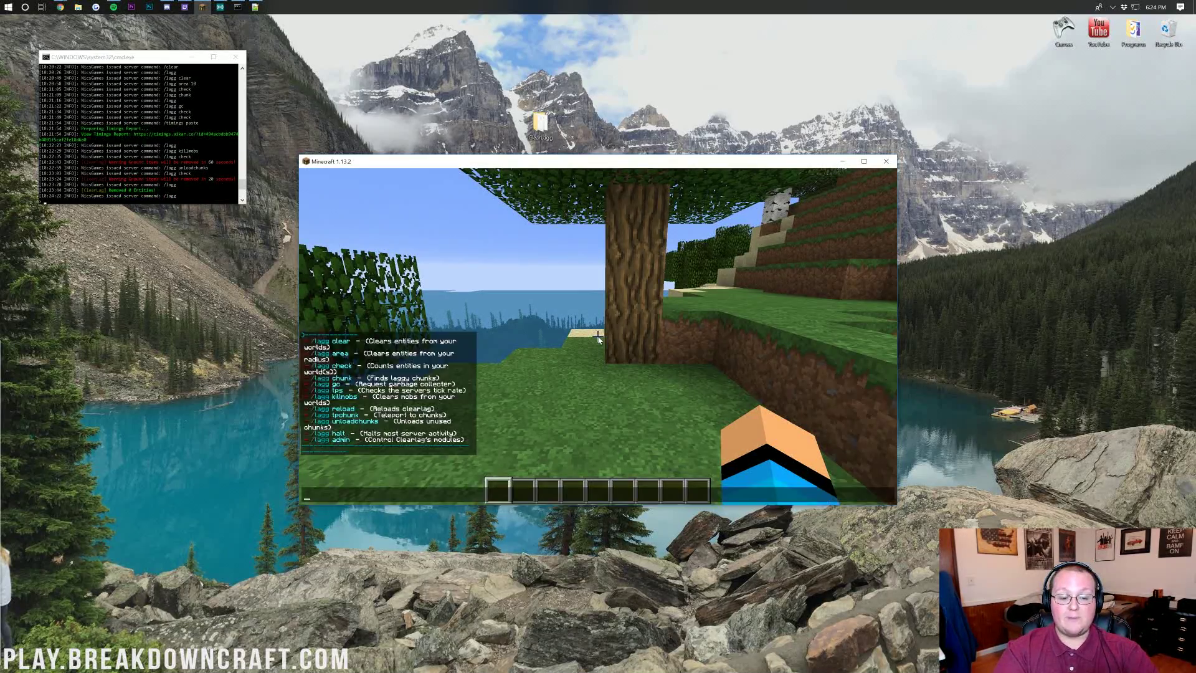